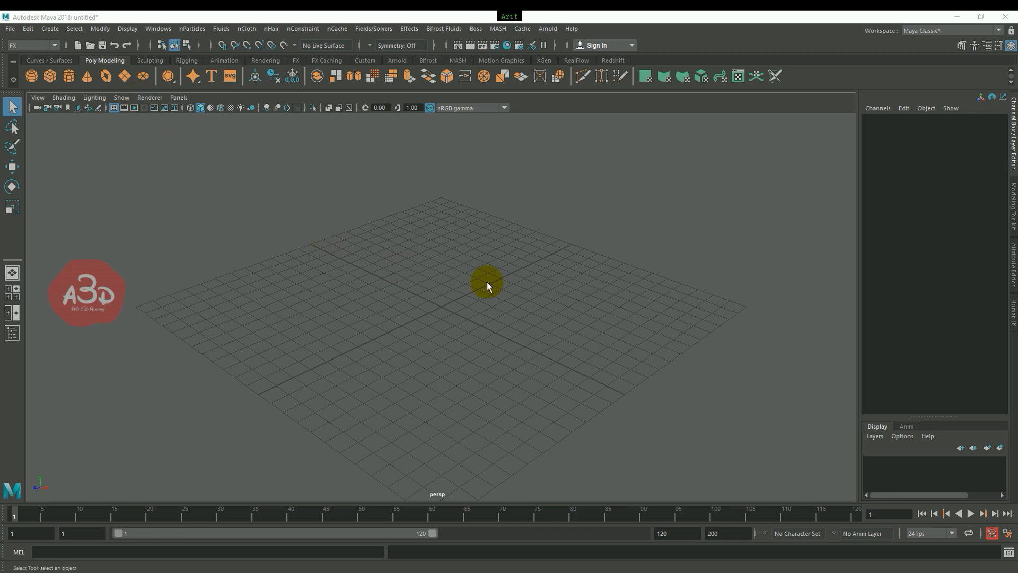
# Step: Create a polygon plane and scale it up to about 22.9
pyautogui.click(124, 77)
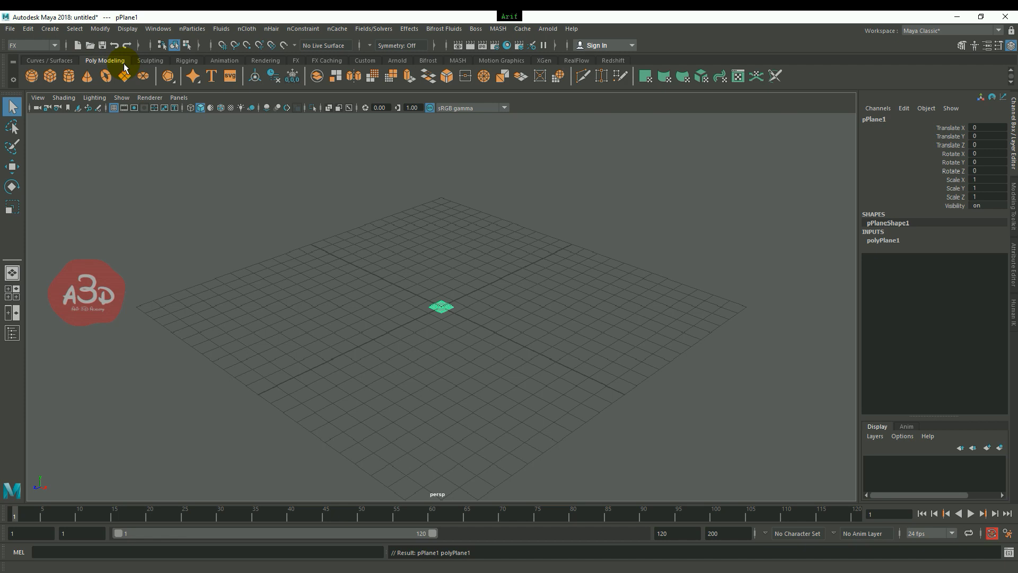
pyautogui.press('r')
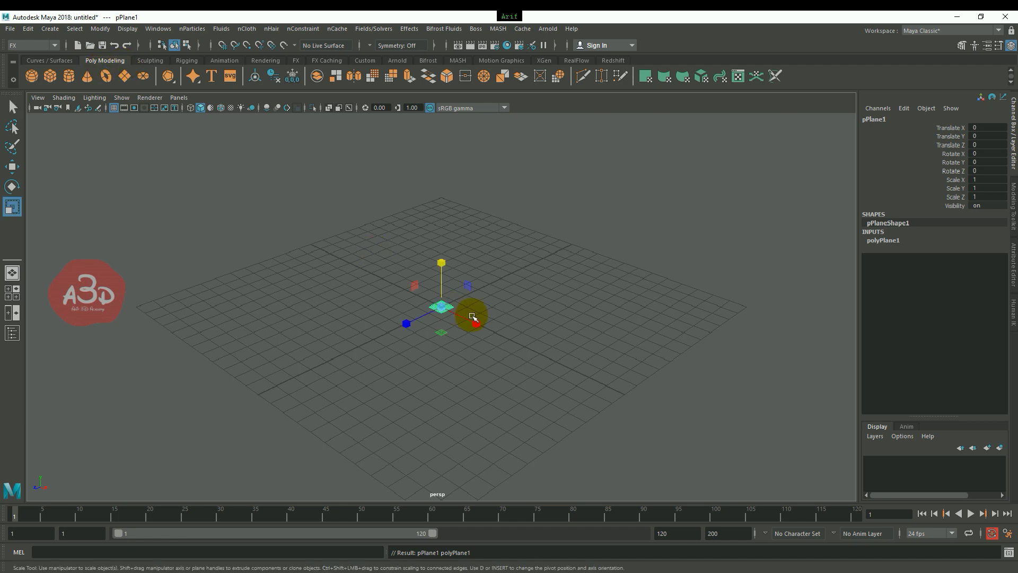
pyautogui.moveTo(442, 307); pyautogui.dragTo(720, 215)
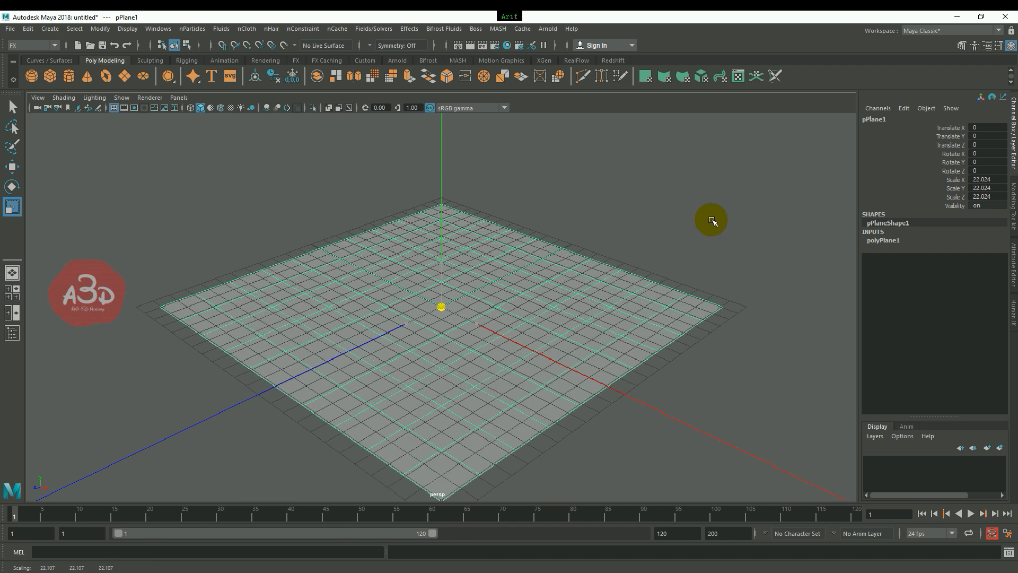
pyautogui.scroll(-2, 553, 414)
pyautogui.moveTo(553, 413)
pyautogui.keyDown('alt'); pyautogui.mouseDown()
pyautogui.moveTo(523, 417)
pyautogui.moveTo(485, 398)
pyautogui.mouseUp(); pyautogui.keyUp('alt')
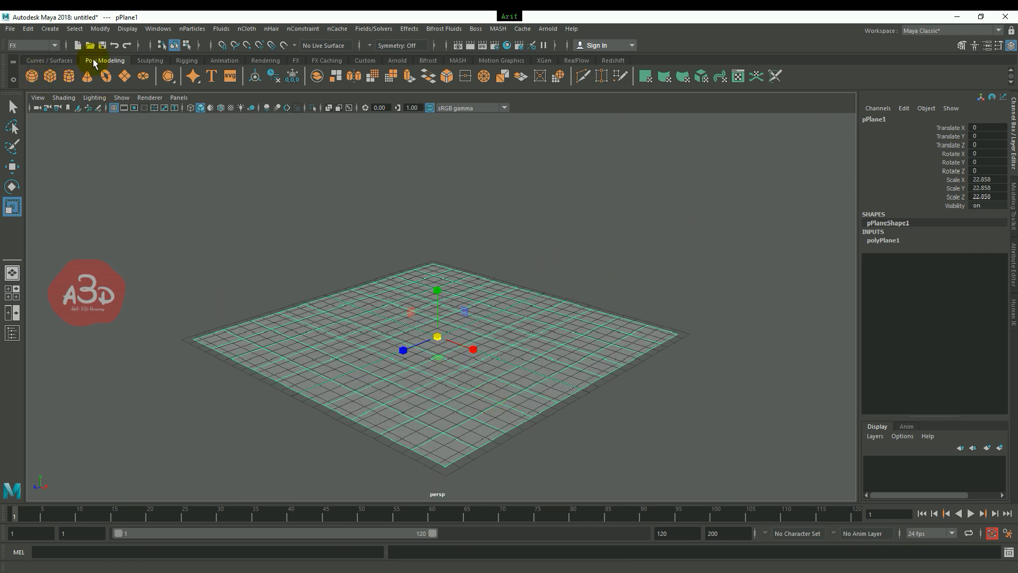
# Step: Add a polygon sphere and raise it to Translate Y 13.306 above the plane
pyautogui.keyDown('shift'); pyautogui.moveTo(217, 159); pyautogui.dragTo(466, 330, button='right'); pyautogui.keyUp('shift')
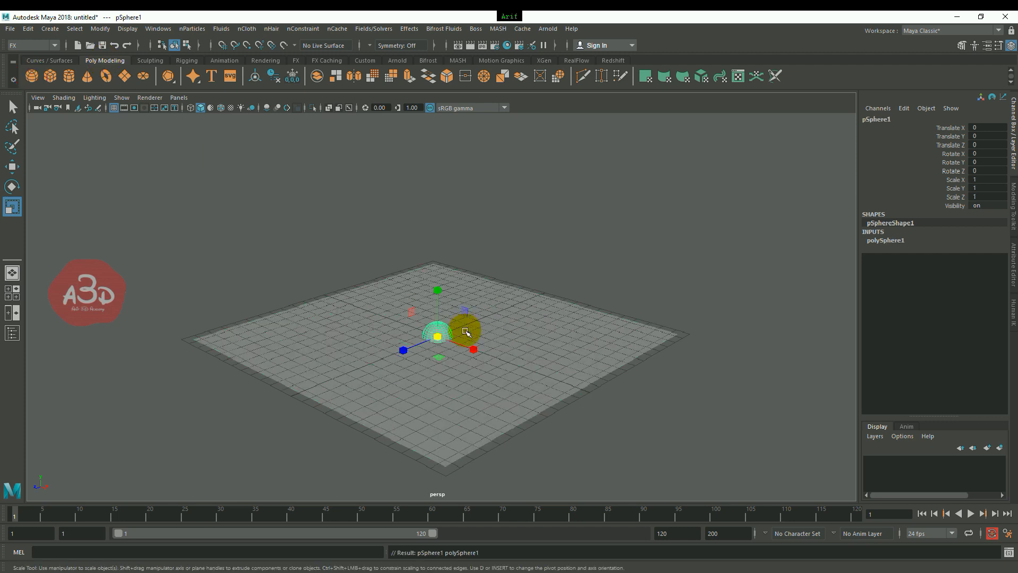
pyautogui.press('w')
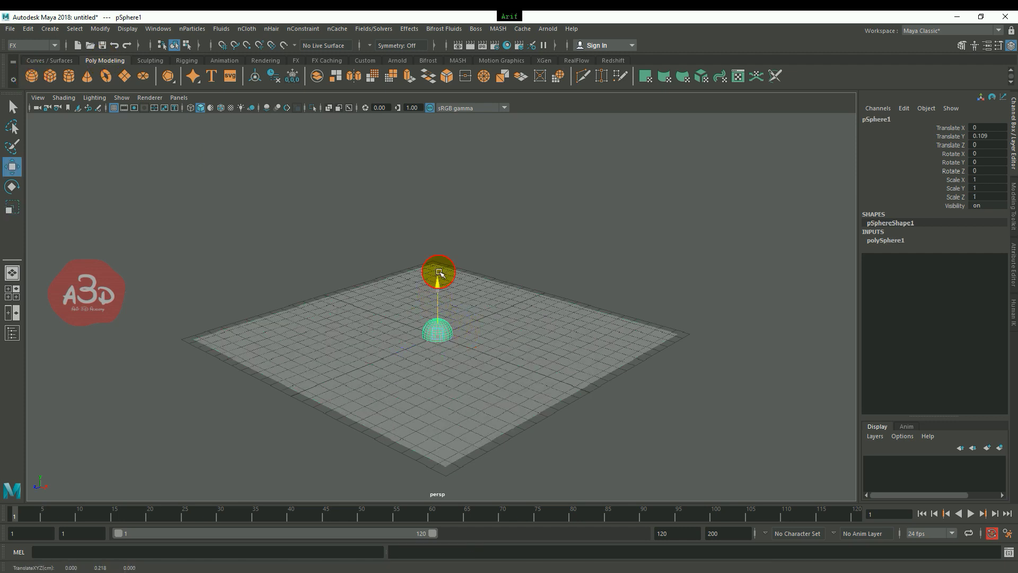
pyautogui.moveTo(436, 276); pyautogui.dragTo(459, 73)
pyautogui.moveTo(573, 316)
pyautogui.keyDown('alt'); pyautogui.mouseDown()
pyautogui.moveTo(508, 318)
pyautogui.moveTo(494, 363)
pyautogui.moveTo(437, 376)
pyautogui.mouseUp(); pyautogui.keyUp('alt')
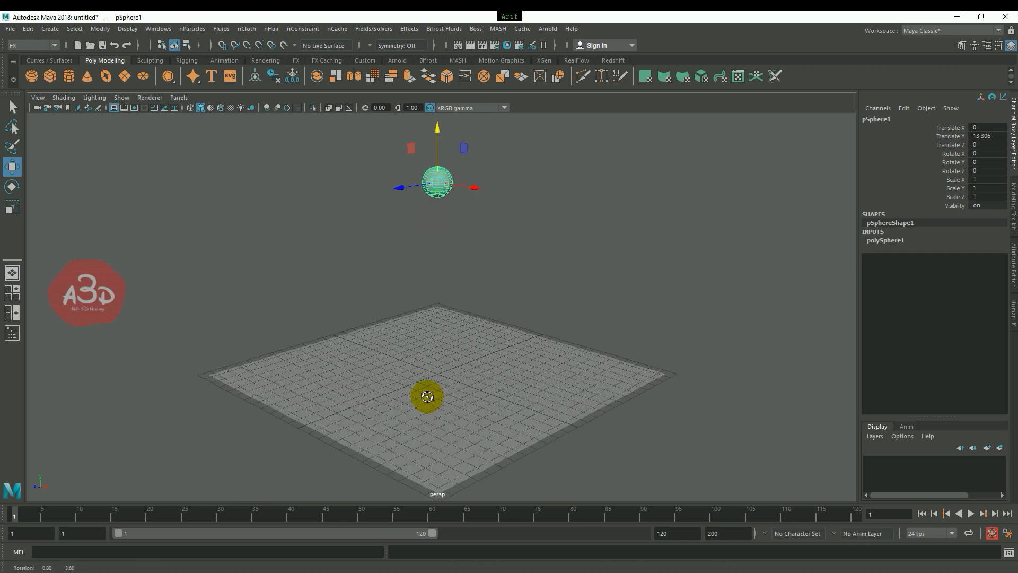
pyautogui.keyDown('alt'); pyautogui.moveTo(428, 394); pyautogui.dragTo(421, 387); pyautogui.keyUp('alt')
pyautogui.click(531, 264)
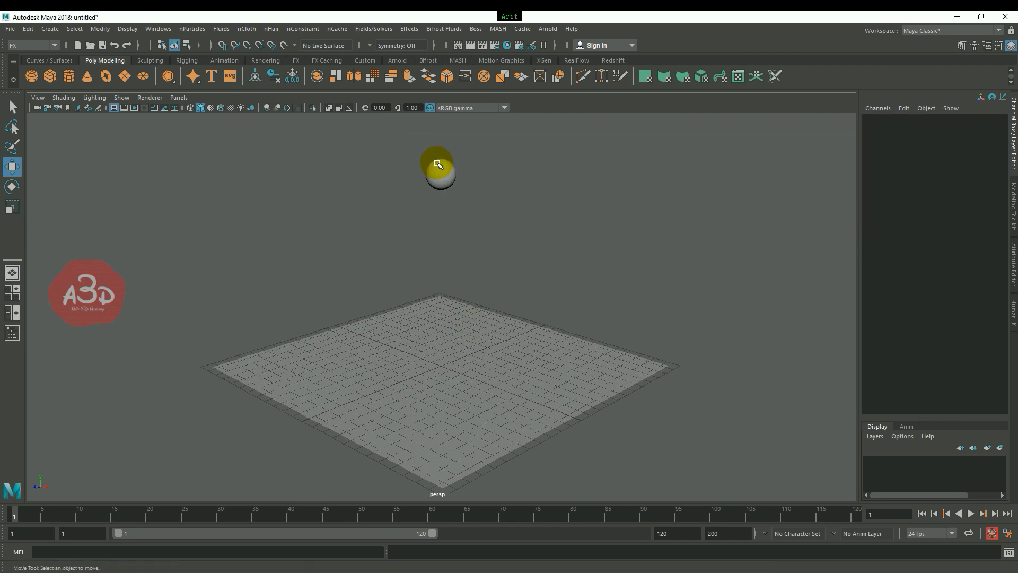
pyautogui.click(441, 172)
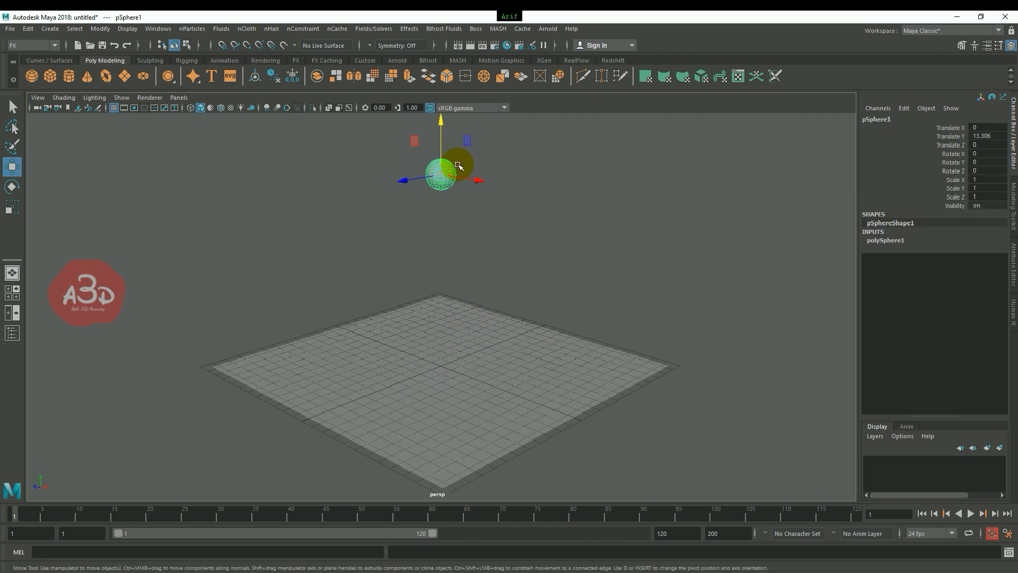
pyautogui.moveTo(444, 177); pyautogui.dragTo(452, 182)
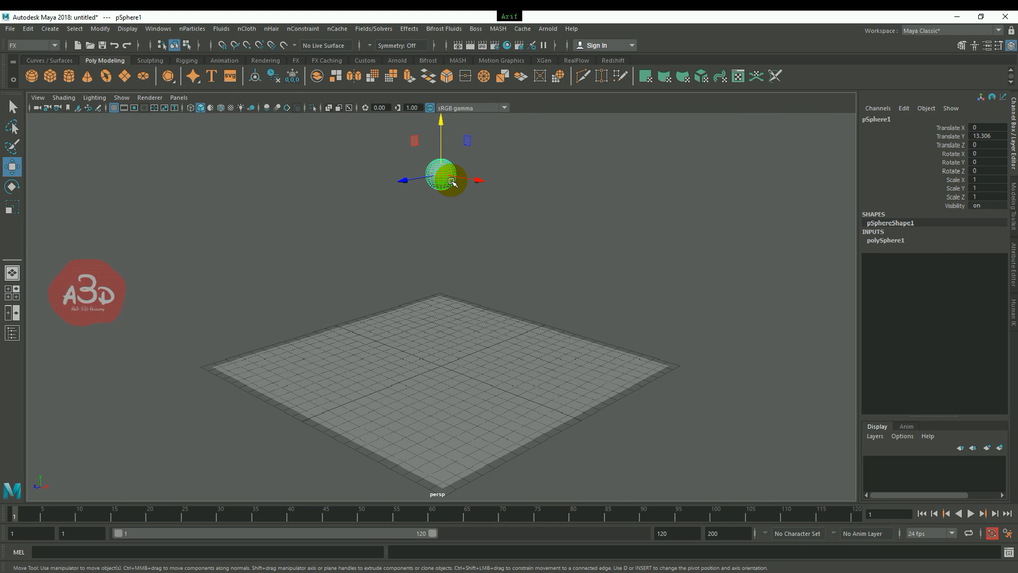
pyautogui.moveTo(448, 178); pyautogui.dragTo(470, 504, button='right')
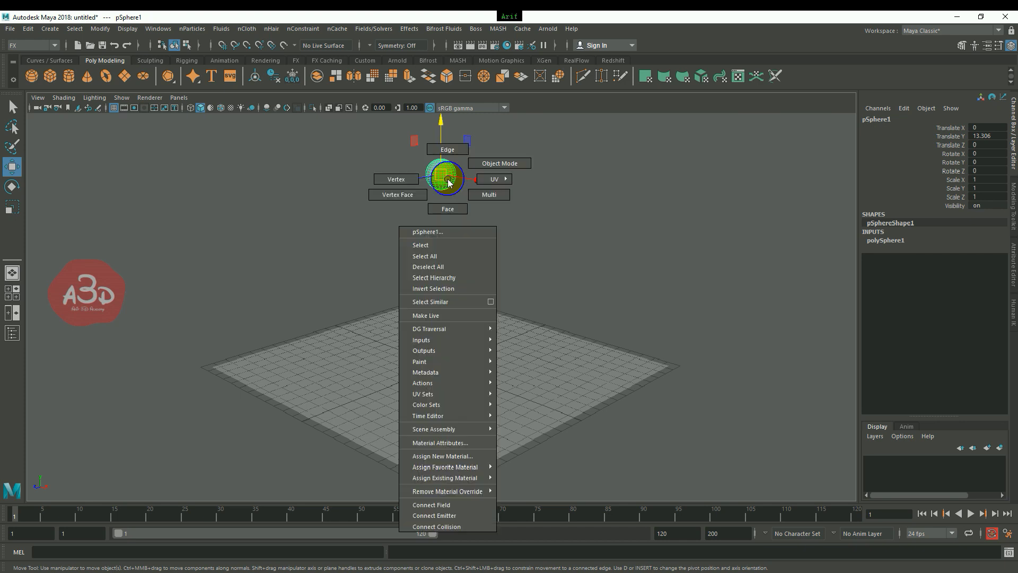
pyautogui.moveTo(446, 467)
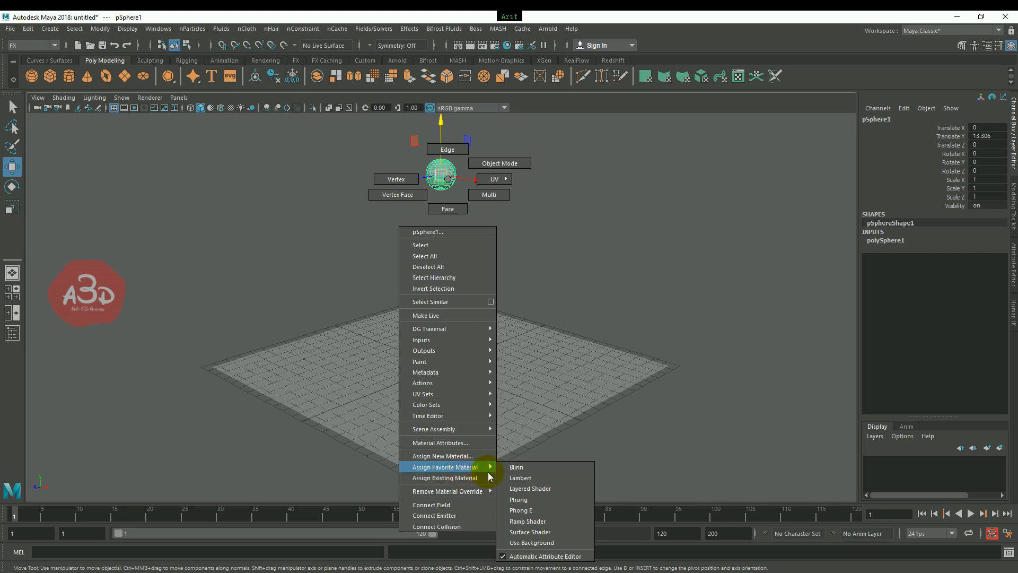
# Step: Assign the sphere a Blinn material with a Checker texture on its colour
pyautogui.click(517, 467)
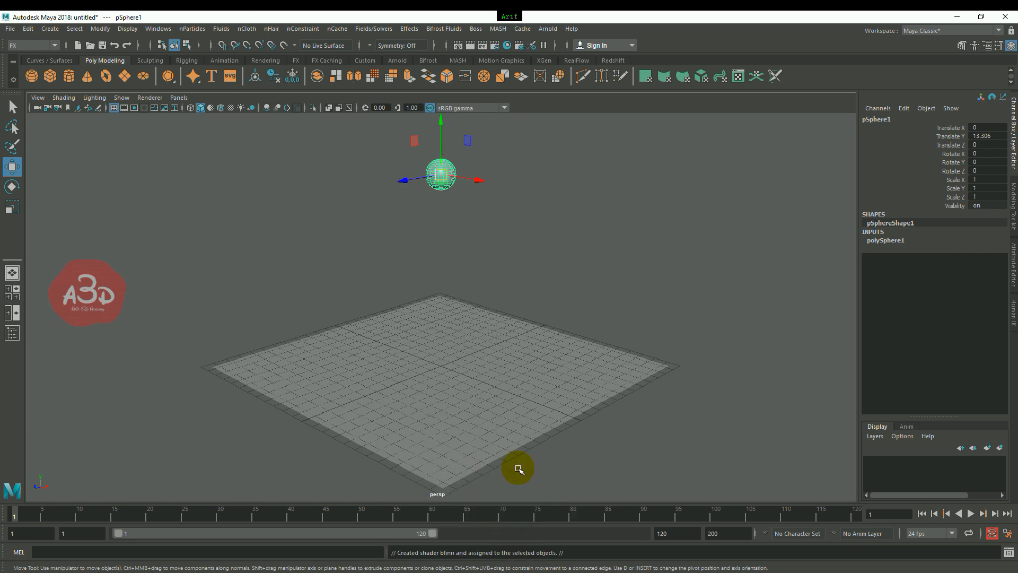
pyautogui.click(925, 115)
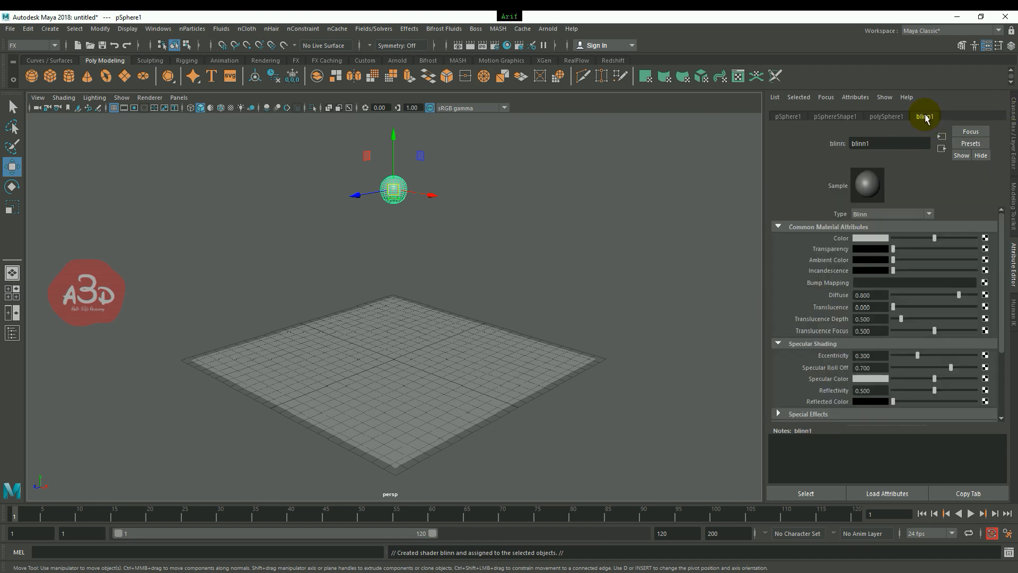
pyautogui.click(984, 238)
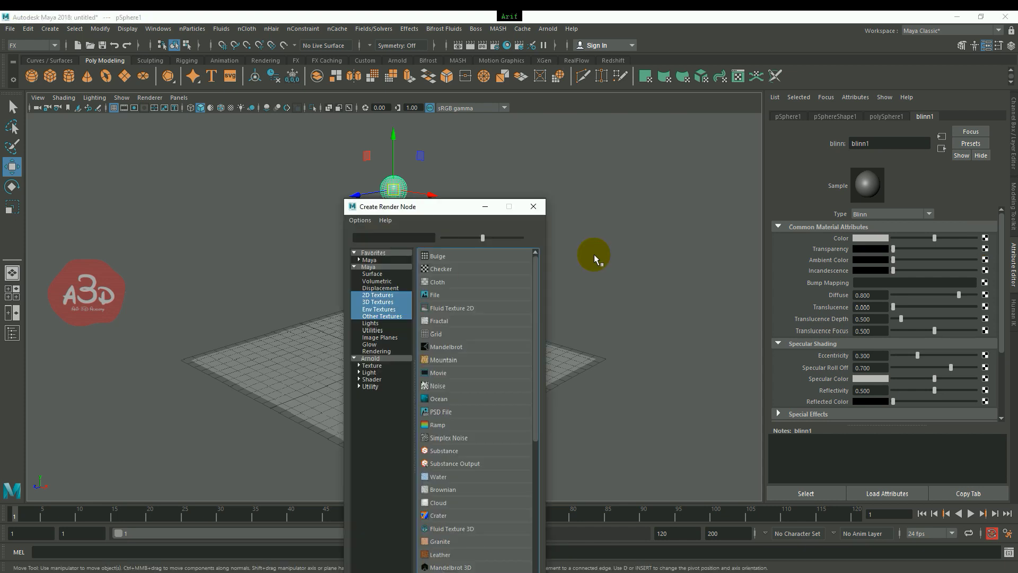
pyautogui.click(439, 269)
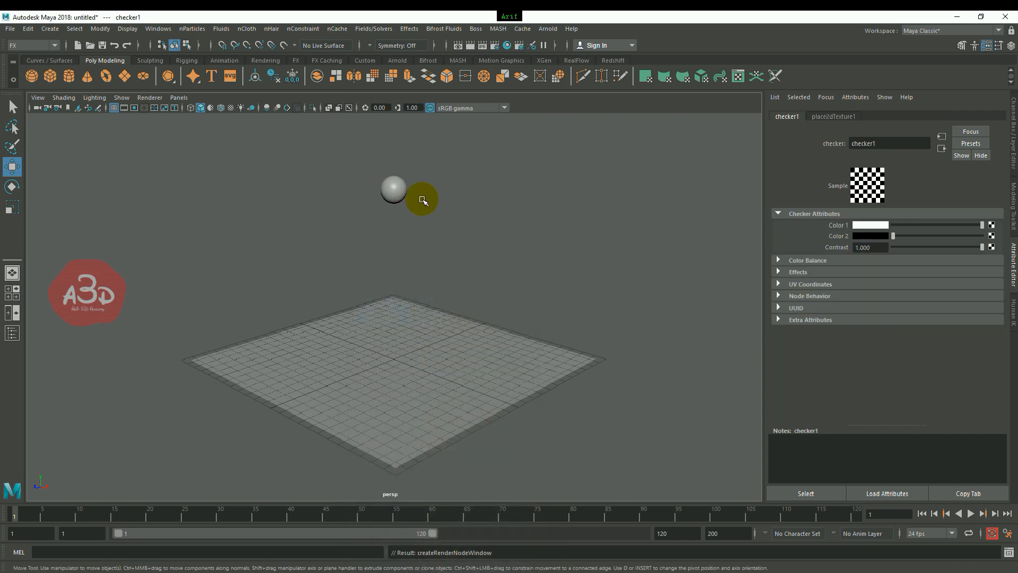
# Step: Turn on textured viewport display and preview the animation playback
pyautogui.press('6')
pyautogui.click(429, 200)
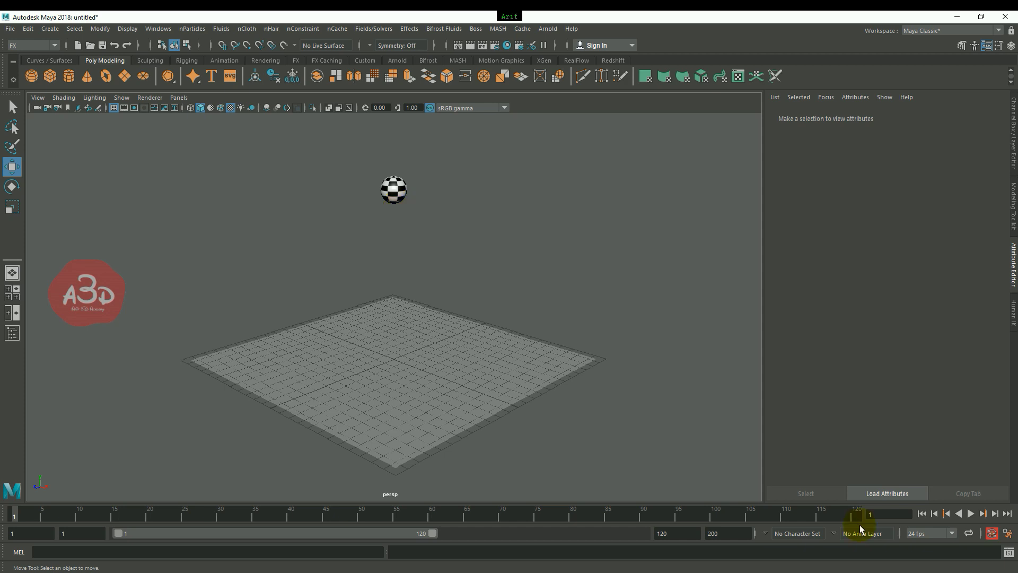
pyautogui.click(971, 514)
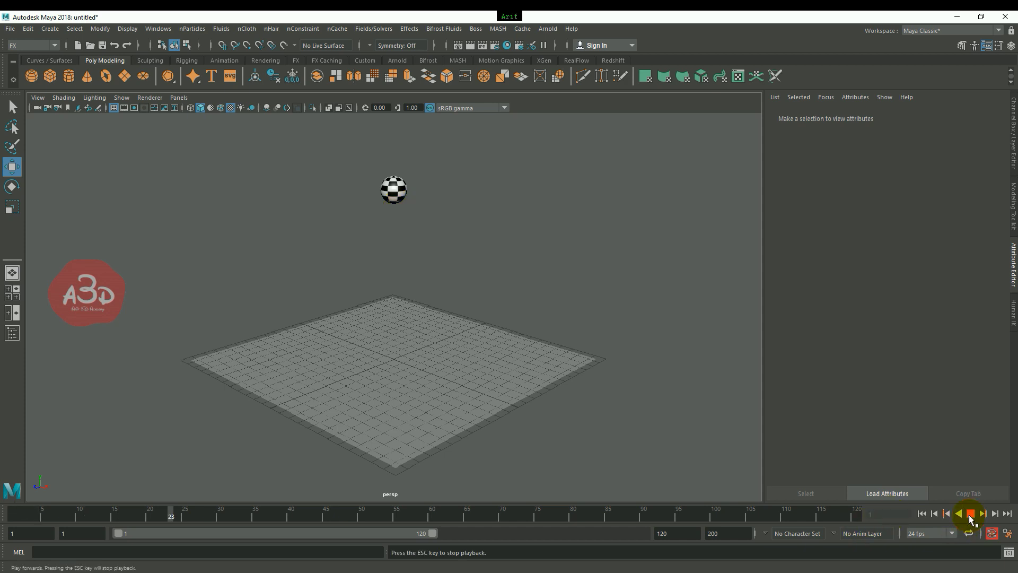
pyautogui.click(922, 514)
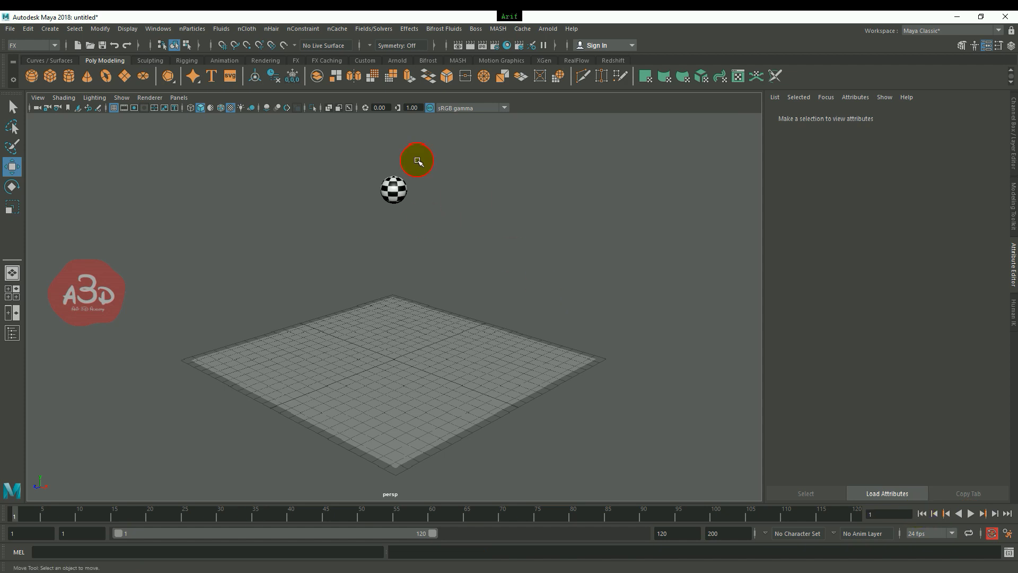
# Step: Select pSphere1 and expand polySphere1: radius 1, 20 axis and 20 height subdivisions
pyautogui.click(394, 189)
pyautogui.click(1013, 135)
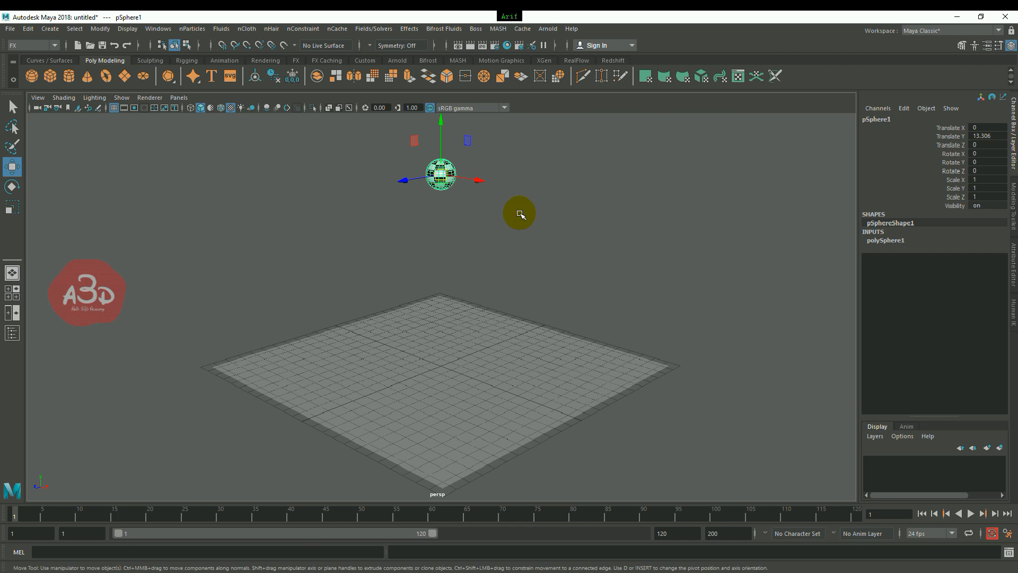
pyautogui.click(433, 381)
pyautogui.click(529, 187)
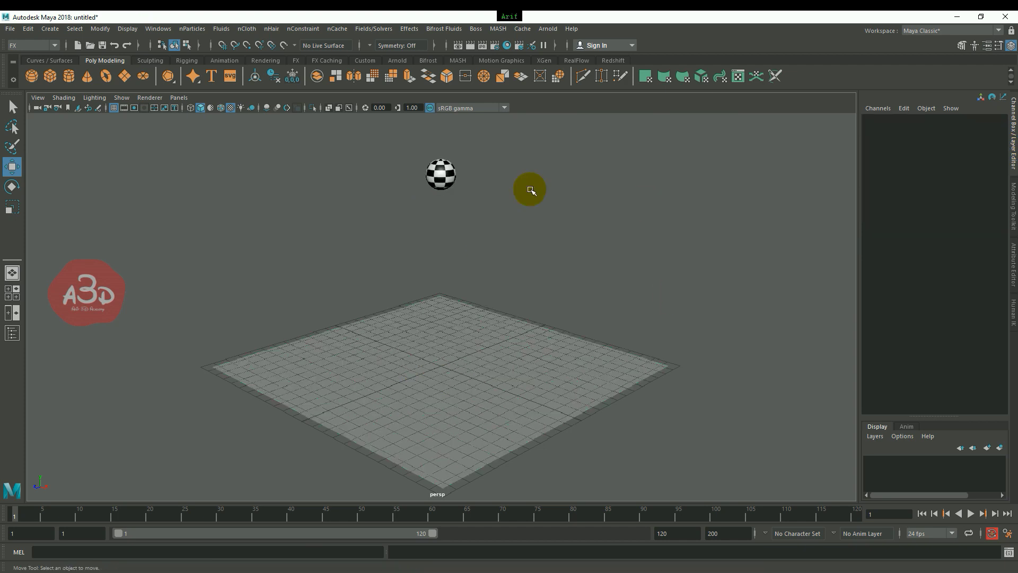
pyautogui.moveTo(471, 151); pyautogui.dragTo(402, 206)
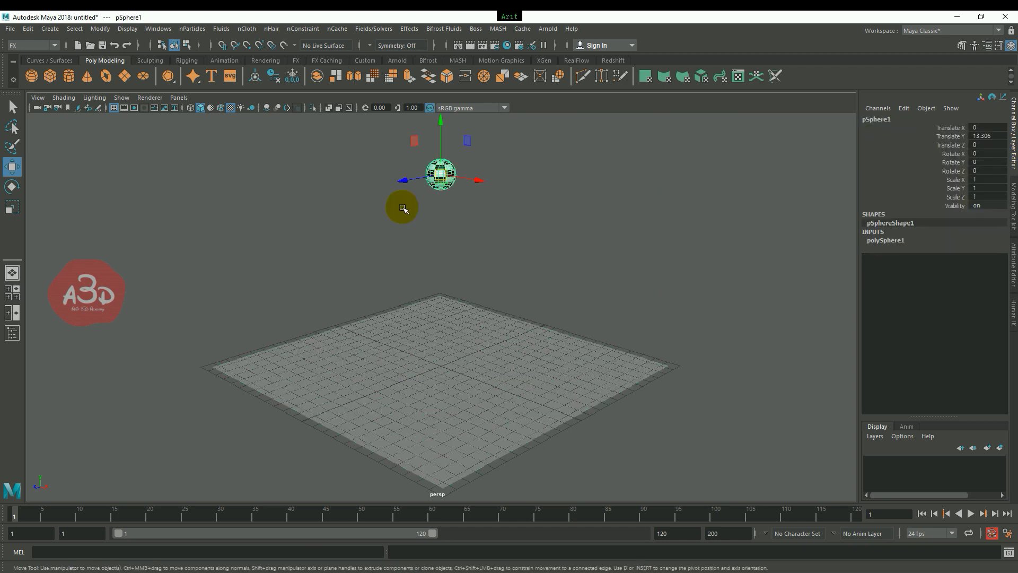
pyautogui.click(883, 247)
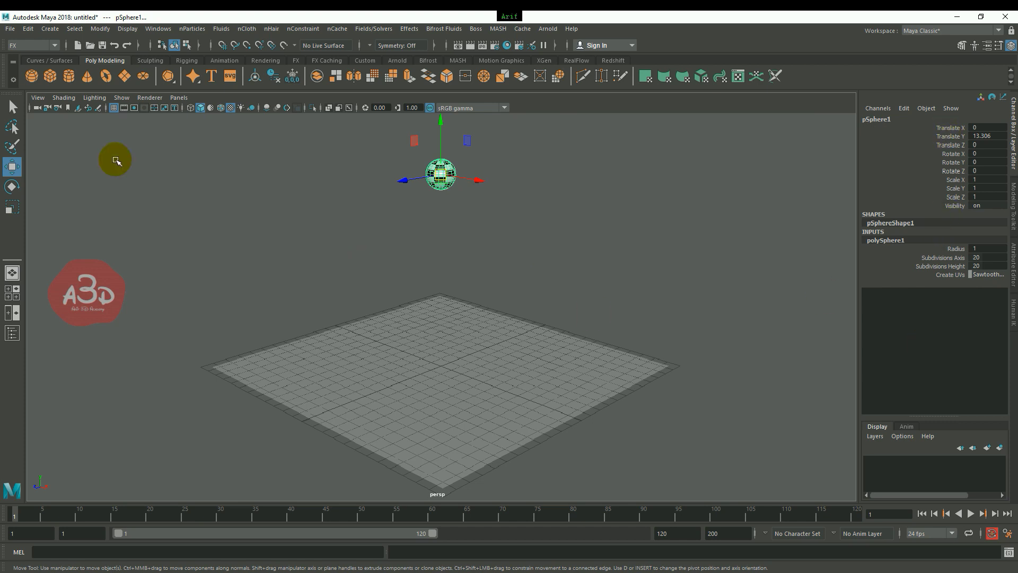
# Step: Switch to the FX menu set and make the sphere an active rigid body
pyautogui.click(24, 47)
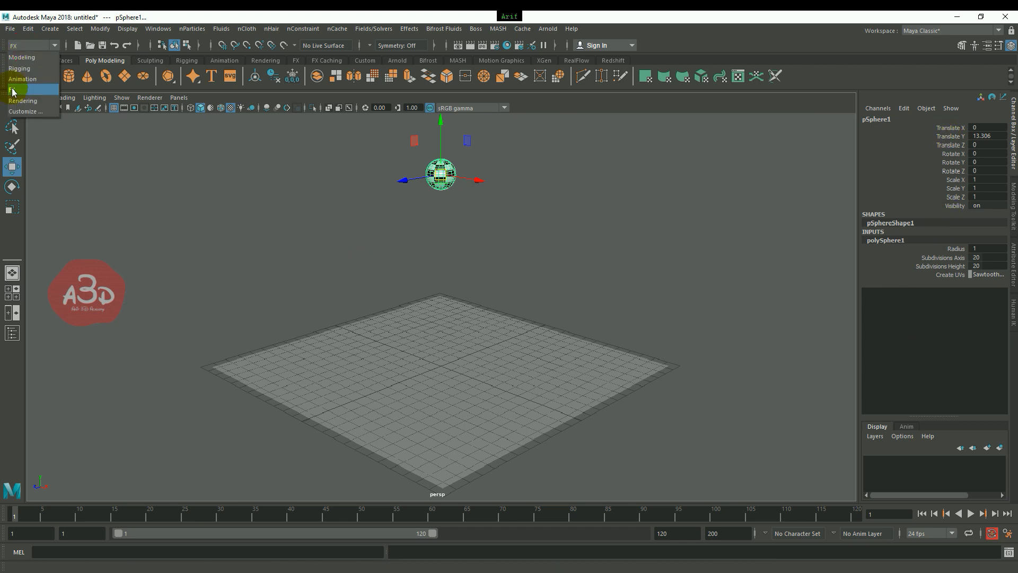
pyautogui.click(12, 92)
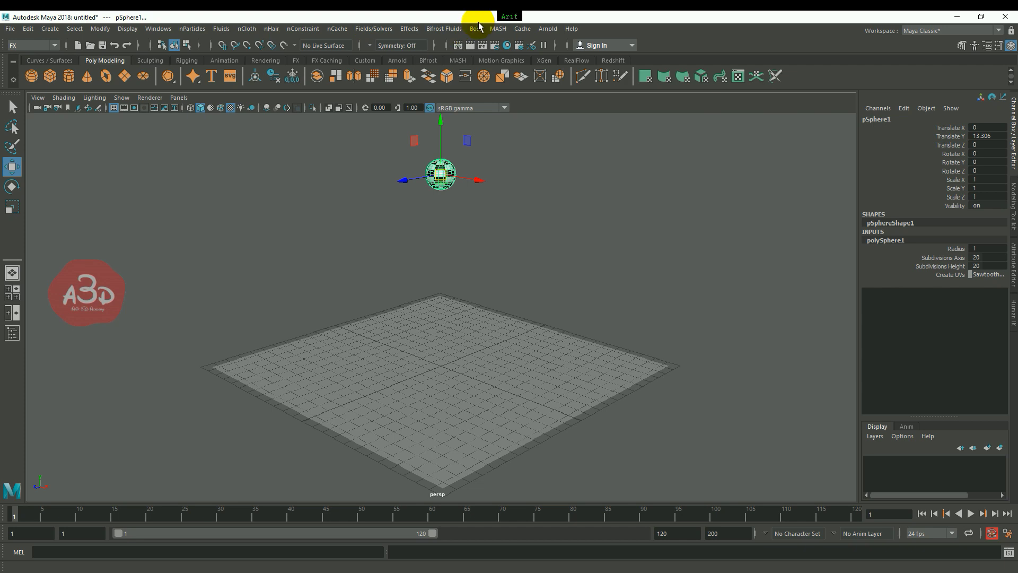
pyautogui.click(376, 30)
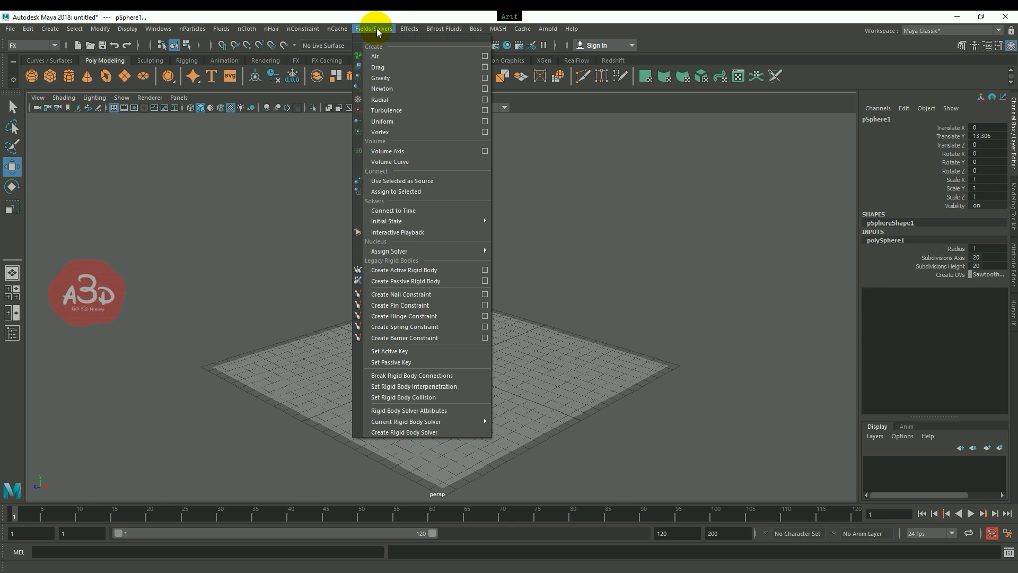
pyautogui.click(433, 272)
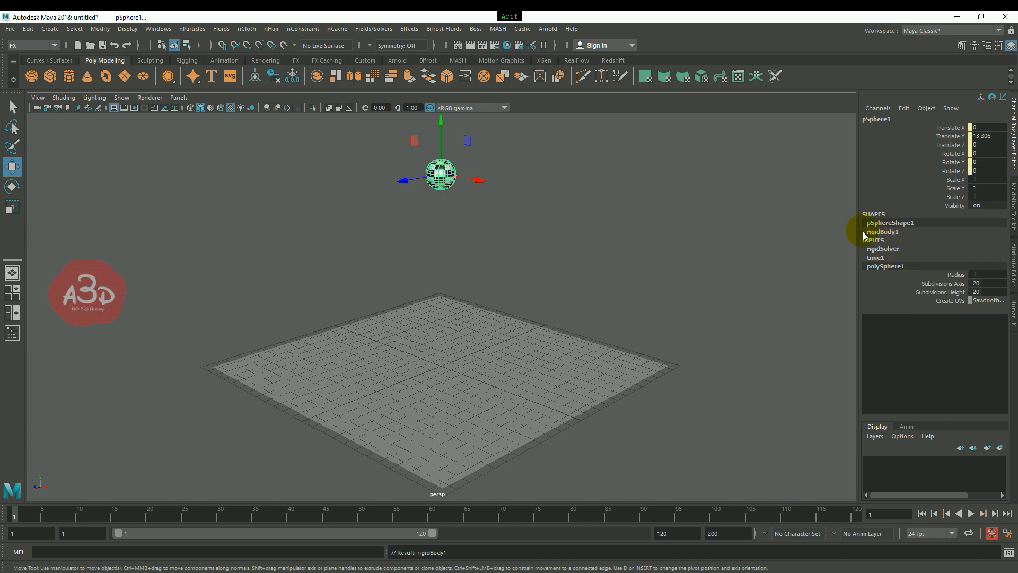
# Step: Review rigidBody1's mass 1, bounciness 0.6 and friction 0.2, then reselect the sphere
pyautogui.click(882, 232)
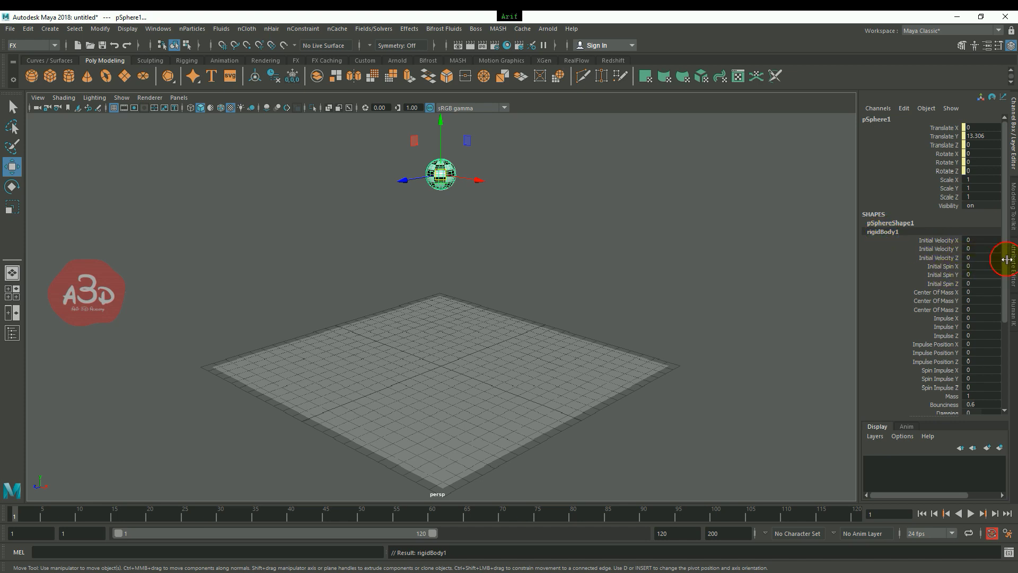
pyautogui.moveTo(1005, 255); pyautogui.dragTo(1005, 296)
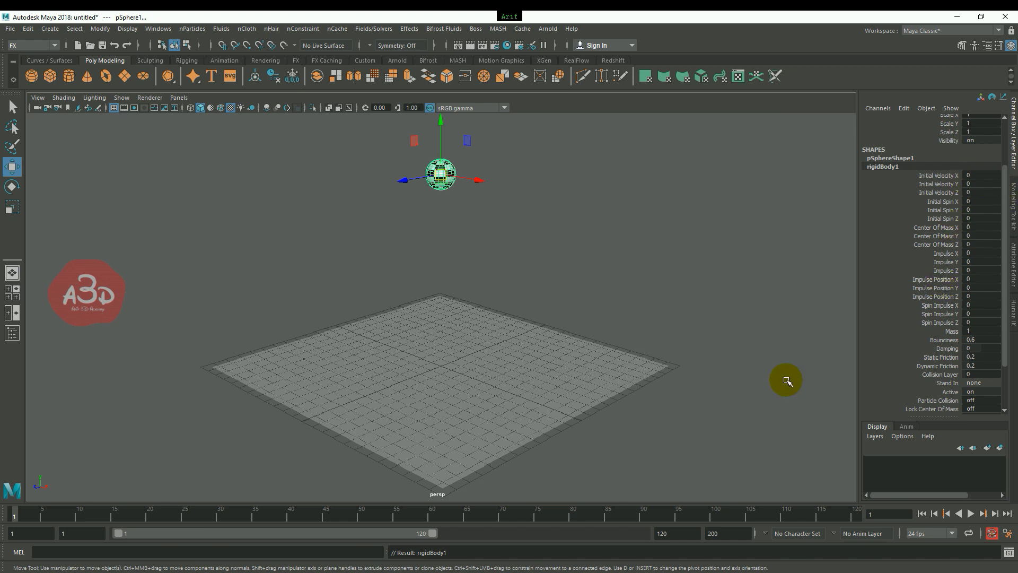
pyautogui.click(511, 239)
pyautogui.moveTo(484, 143); pyautogui.dragTo(414, 207)
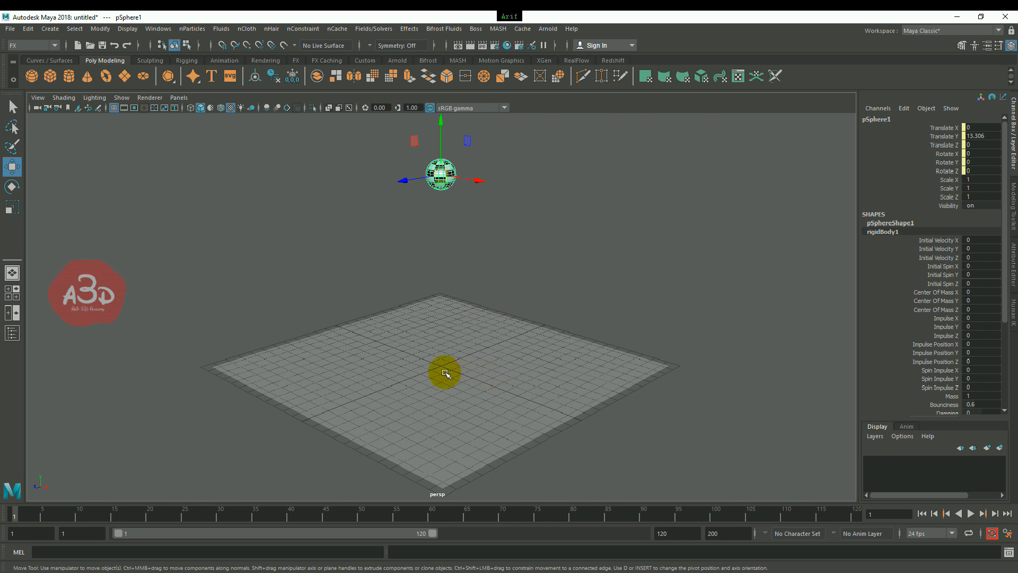
# Step: Make pPlane1 a passive rigid body and review its rigidBody2 attributes
pyautogui.click(395, 379)
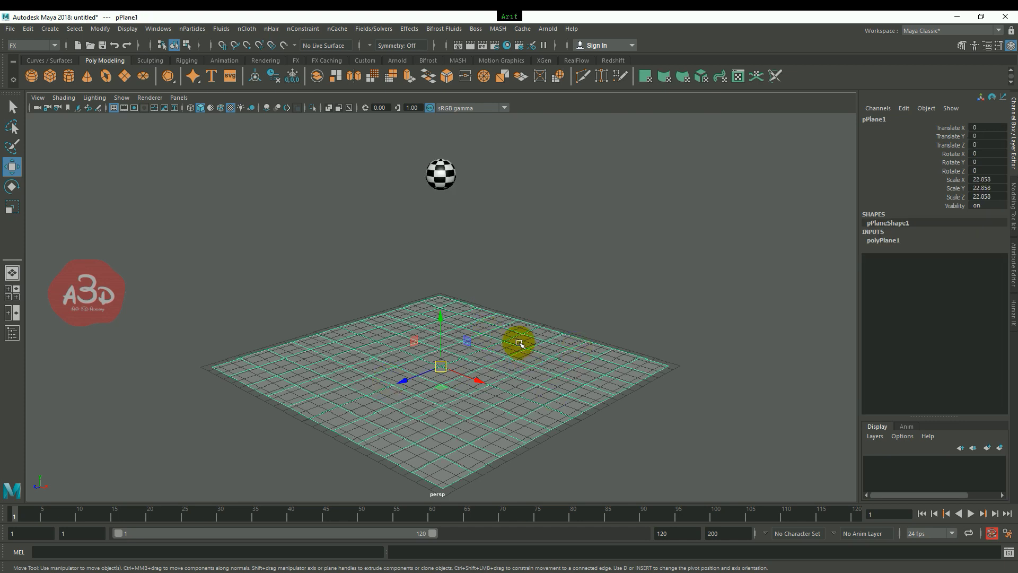
pyautogui.click(573, 314)
pyautogui.click(496, 368)
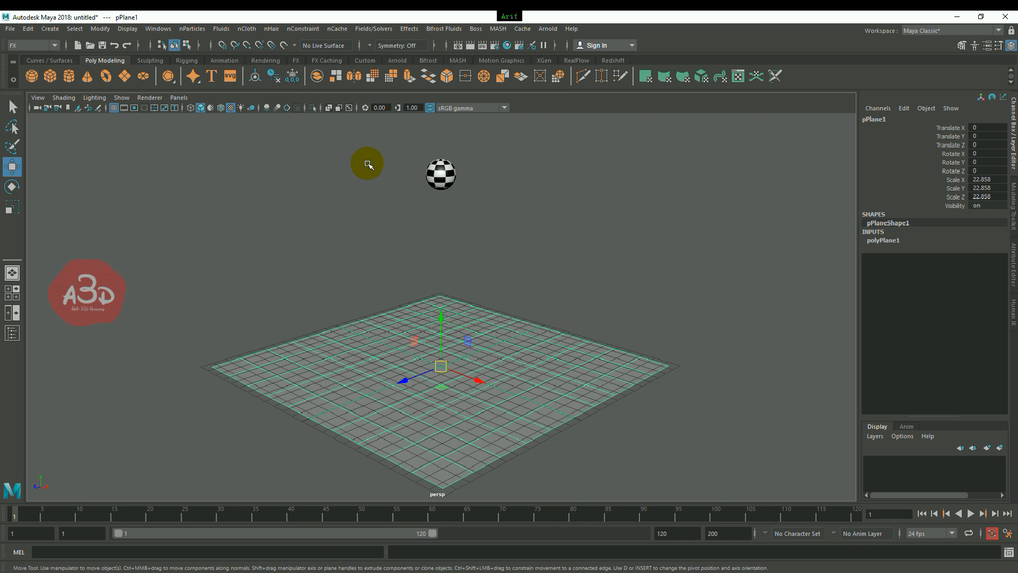
pyautogui.click(371, 29)
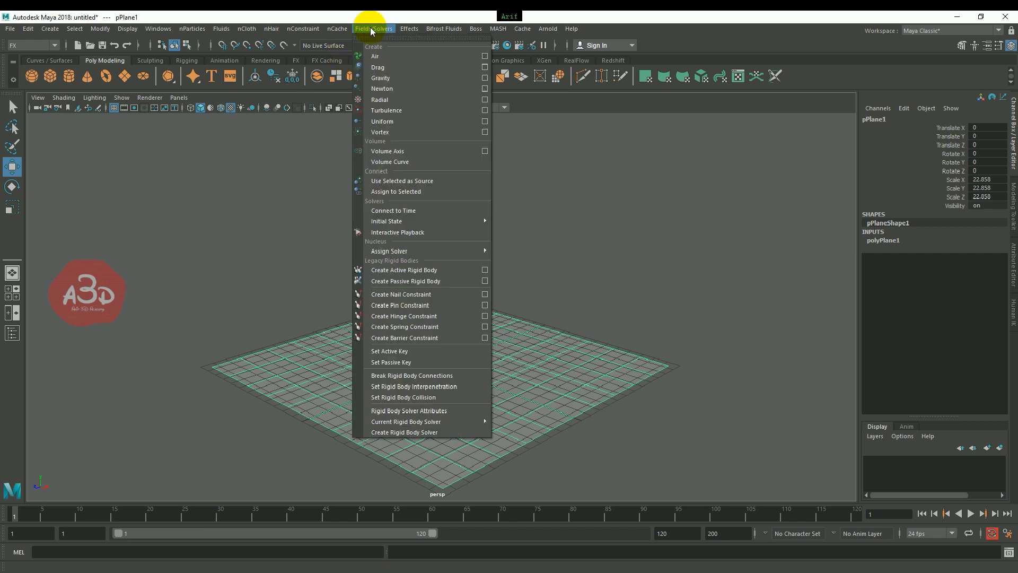
pyautogui.click(413, 281)
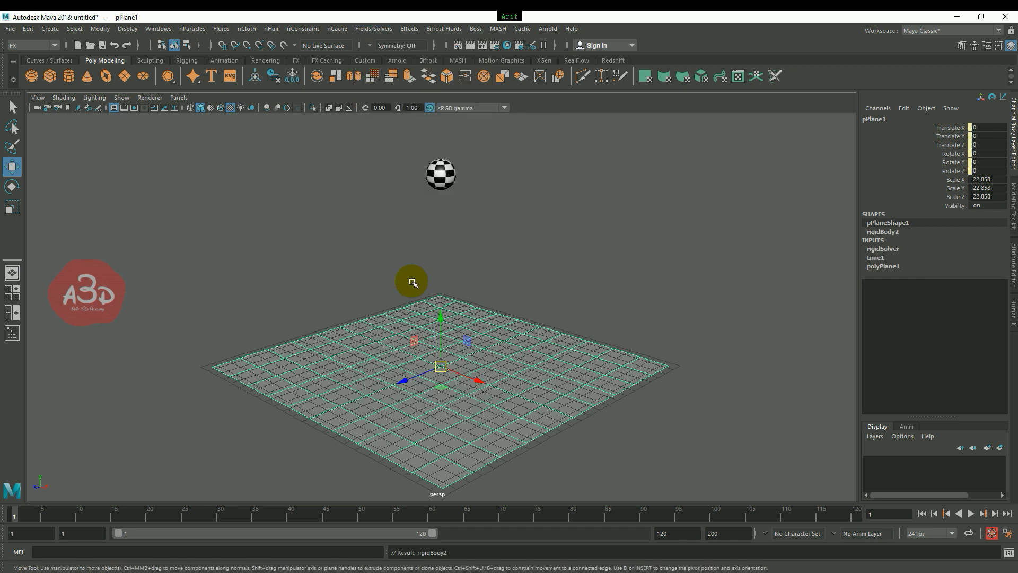
pyautogui.click(637, 311)
pyautogui.click(536, 363)
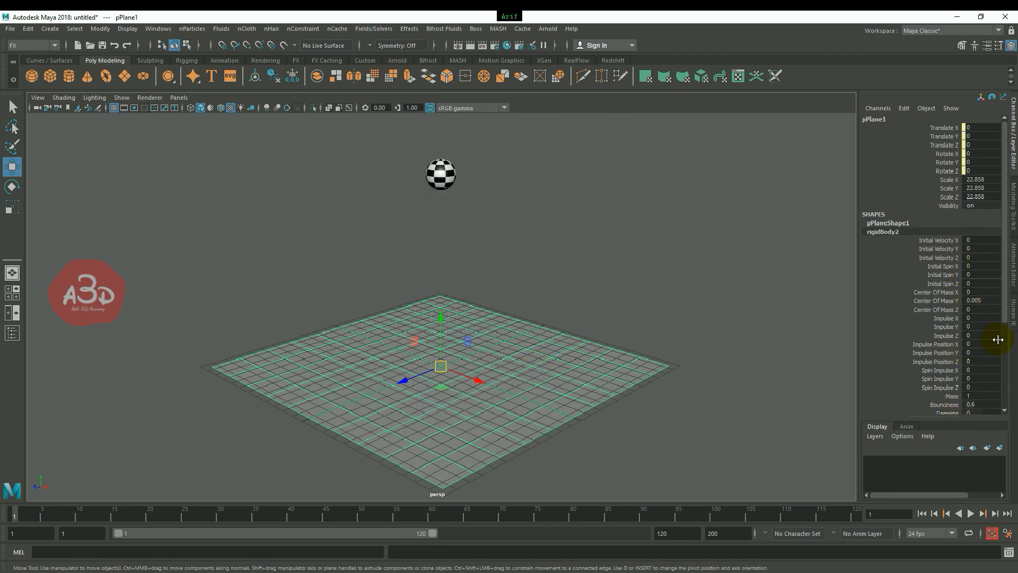
pyautogui.moveTo(1005, 300); pyautogui.dragTo(1005, 388)
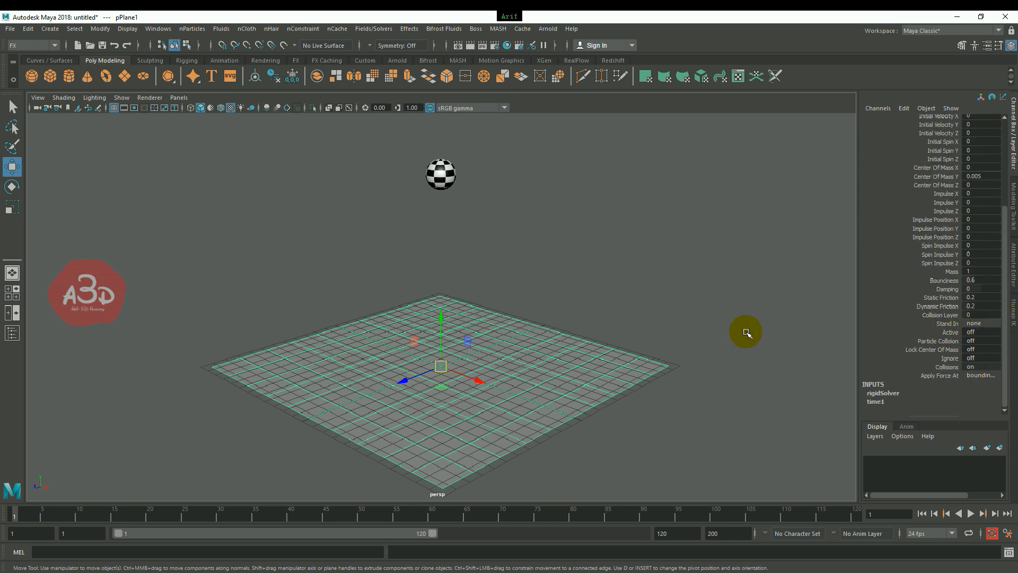
# Step: Play and stop the simulation, then reselect the checker sphere
pyautogui.click(586, 307)
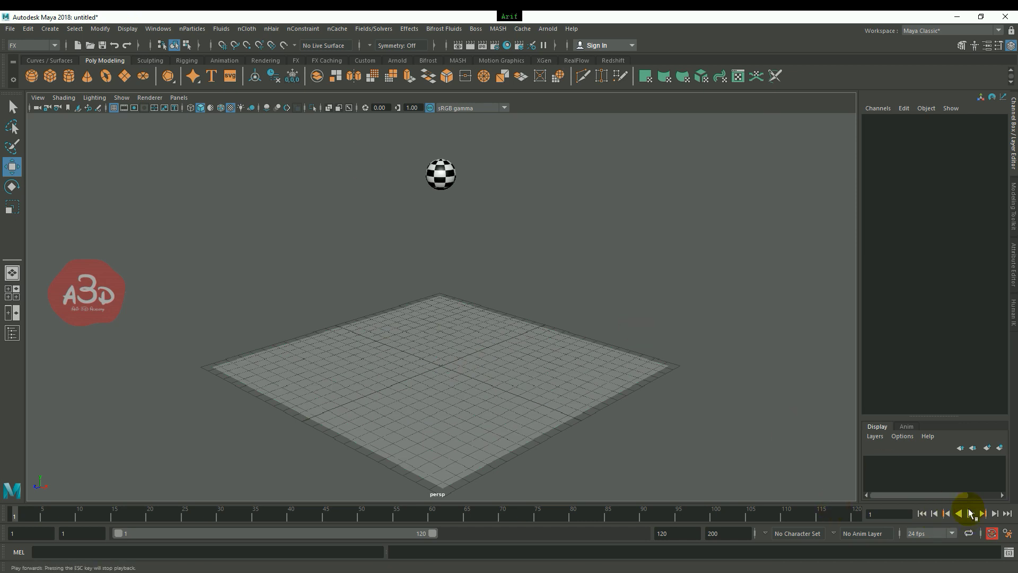
pyautogui.click(971, 514)
pyautogui.click(971, 514)
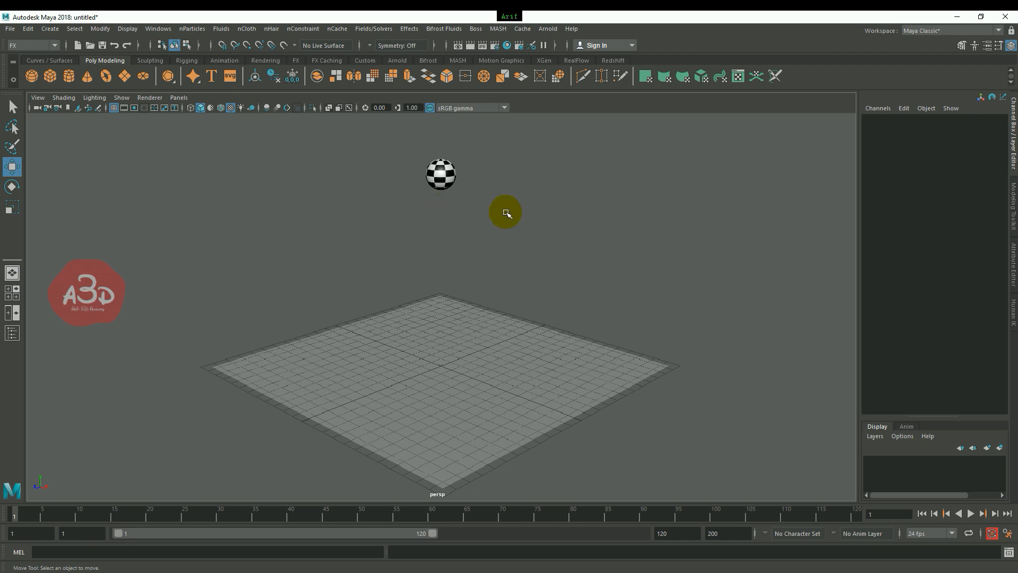
pyautogui.click(439, 177)
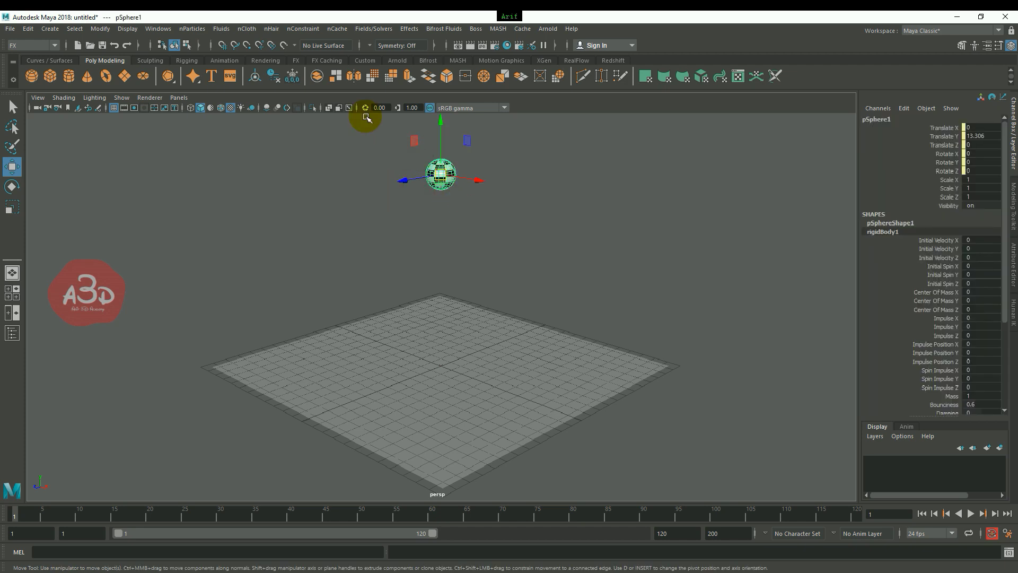
# Step: Add a gravity field to the sphere and raise it on Y
pyautogui.click(374, 28)
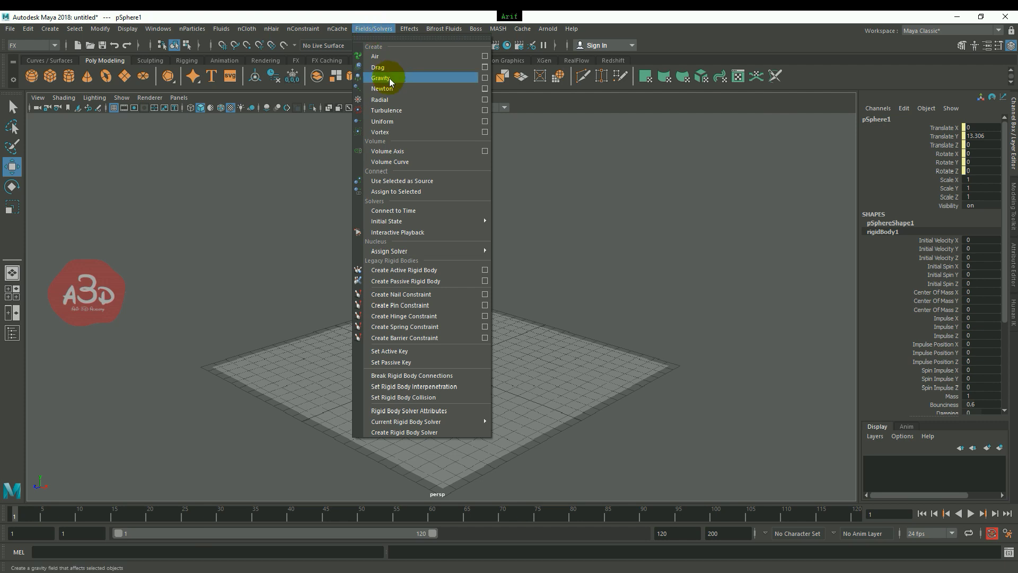
pyautogui.click(390, 80)
pyautogui.moveTo(443, 325); pyautogui.dragTo(443, 262)
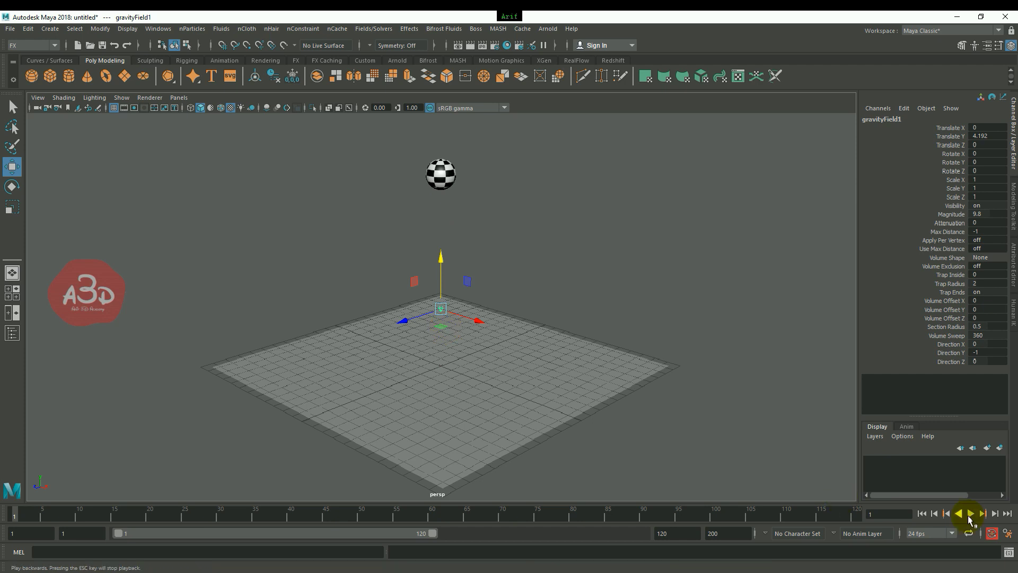
# Step: Play the simulation twice to watch the sphere fall, resetting to frame 1
pyautogui.click(971, 513)
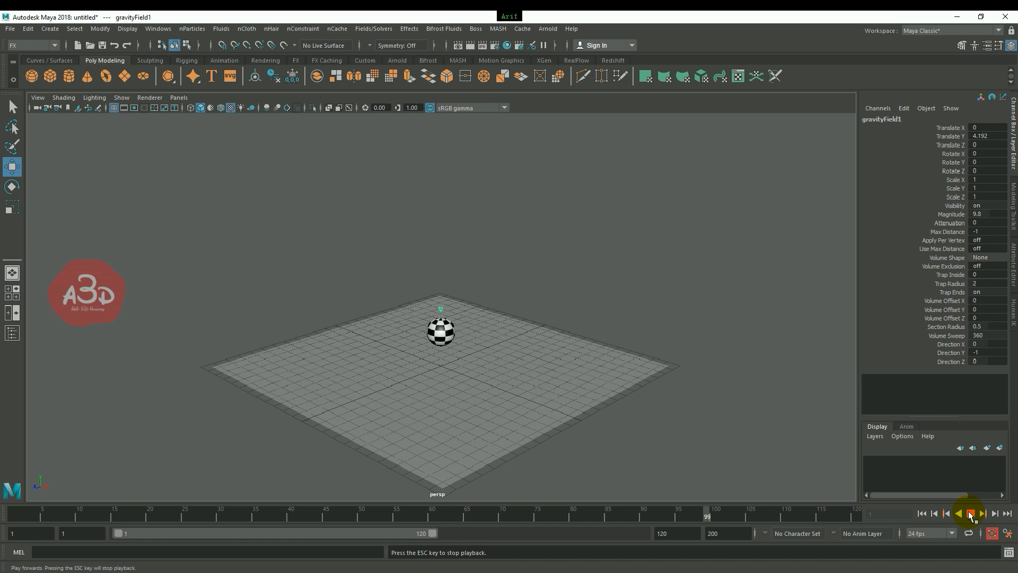
pyautogui.click(972, 514)
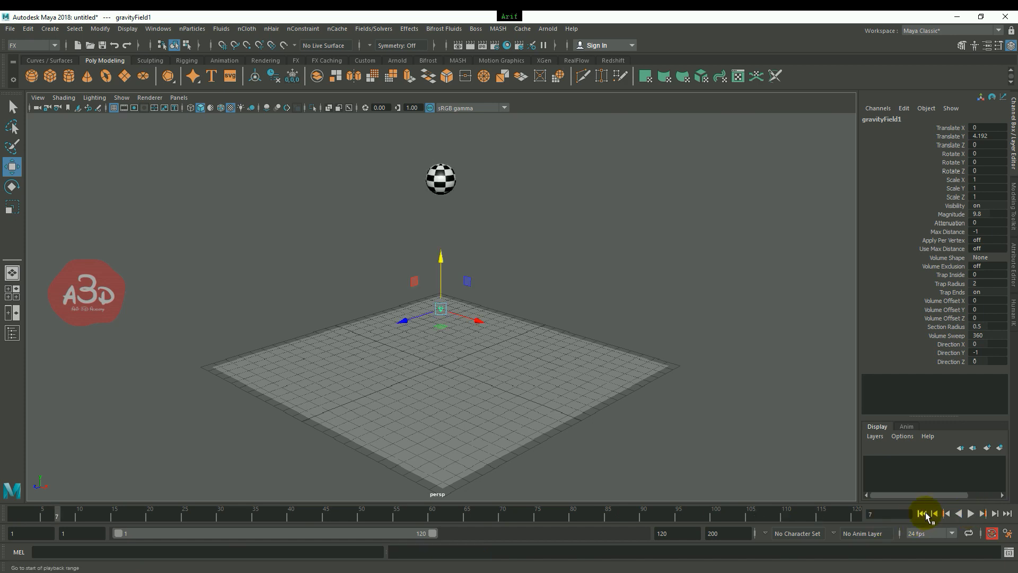
pyautogui.click(926, 514)
pyautogui.moveTo(510, 216)
pyautogui.mouseDown()
pyautogui.moveTo(392, 197)
pyautogui.moveTo(392, 159)
pyautogui.mouseUp()
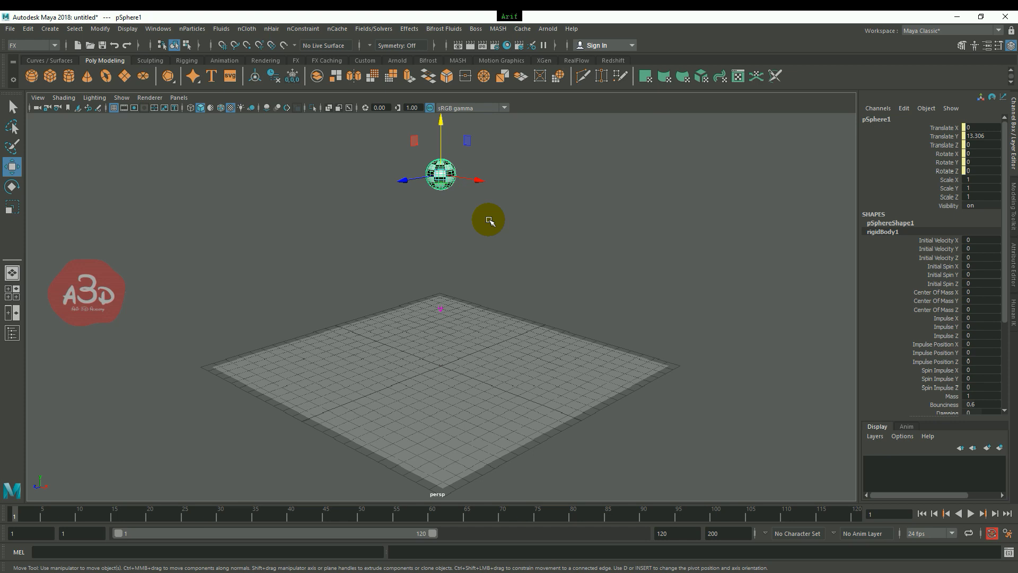
pyautogui.click(971, 514)
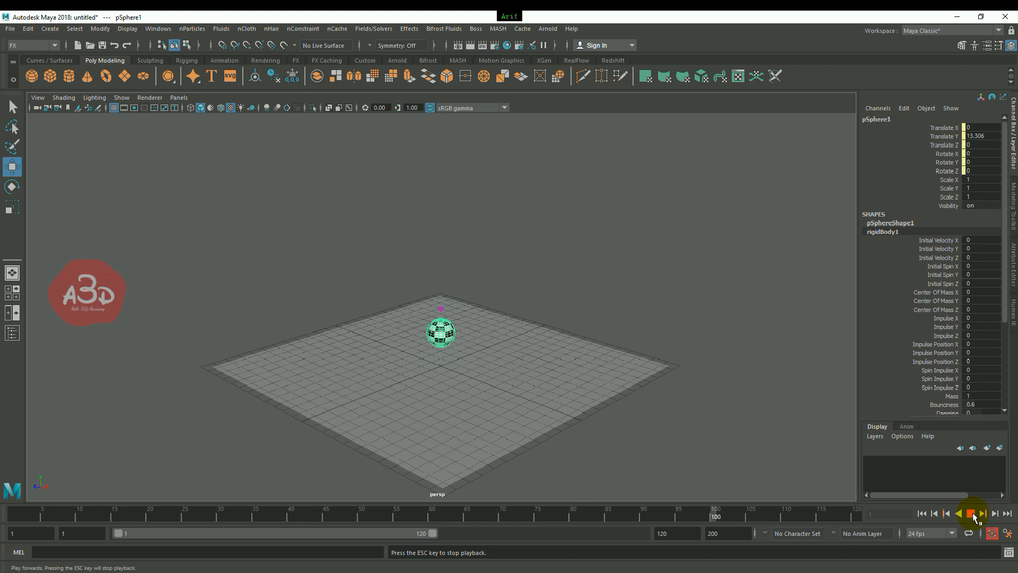
pyautogui.click(970, 513)
pyautogui.click(921, 513)
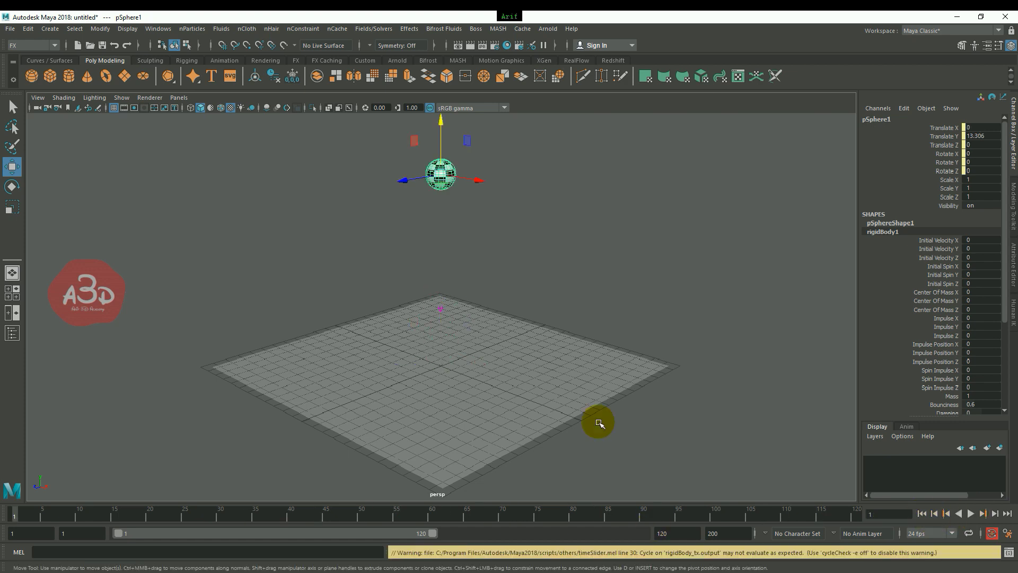
# Step: Set the playback end frame to 500 and play the longer simulation
pyautogui.doubleClick(676, 533)
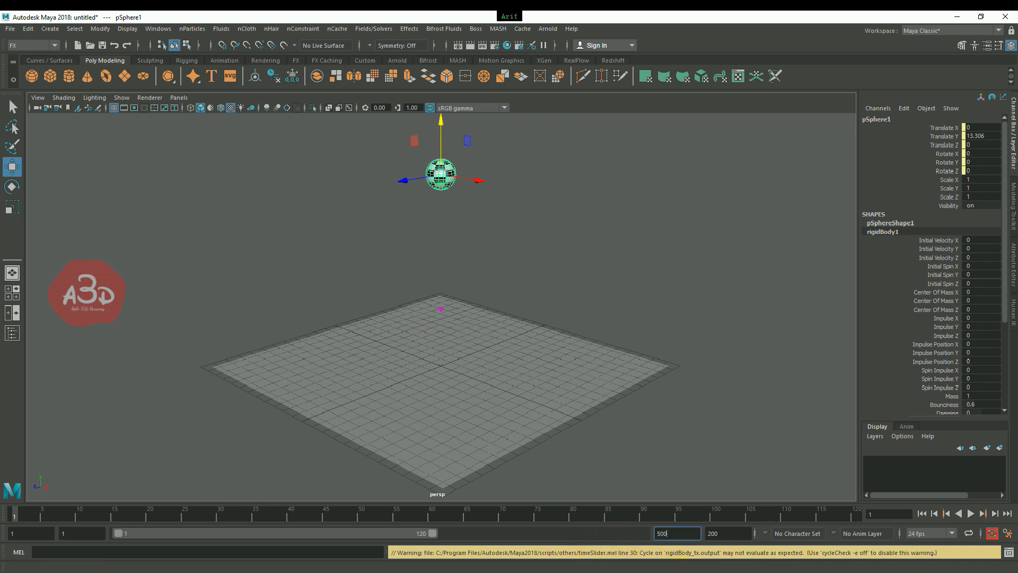
pyautogui.press('Return')
pyautogui.click(970, 514)
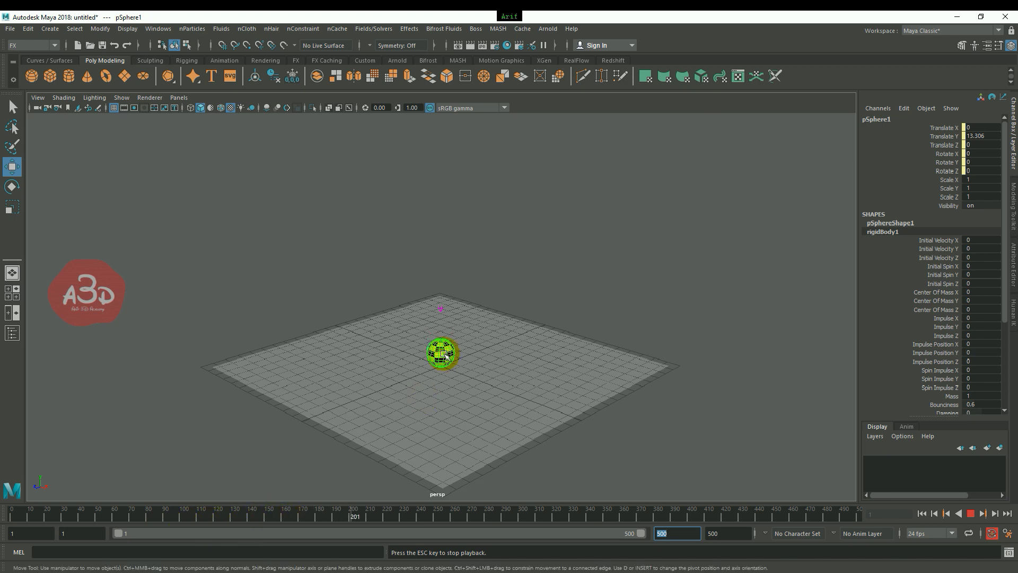
pyautogui.click(971, 514)
pyautogui.click(922, 513)
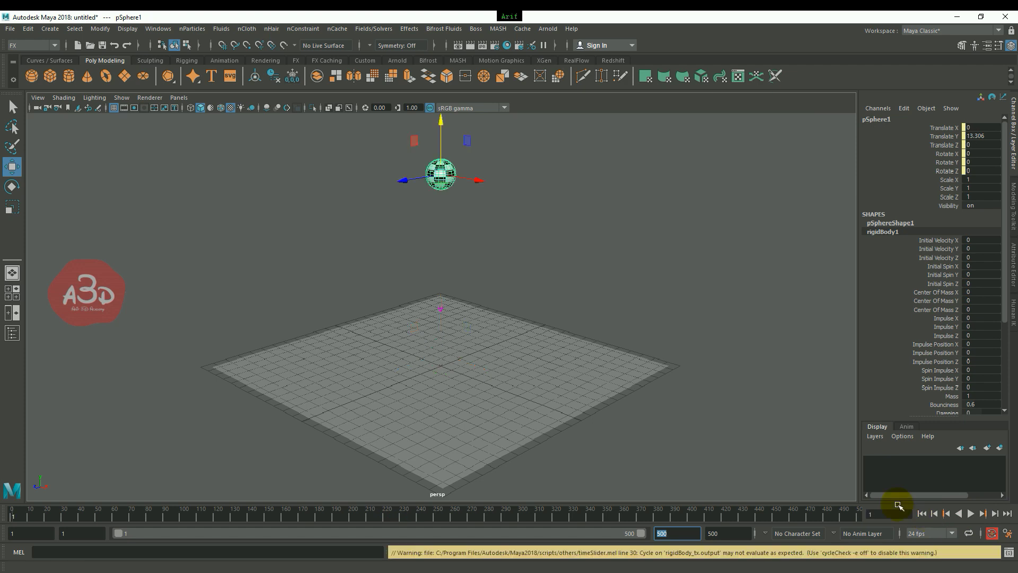
# Step: Clear the selection and marquee-select the checker sphere again
pyautogui.click(641, 269)
pyautogui.moveTo(495, 140); pyautogui.dragTo(413, 183)
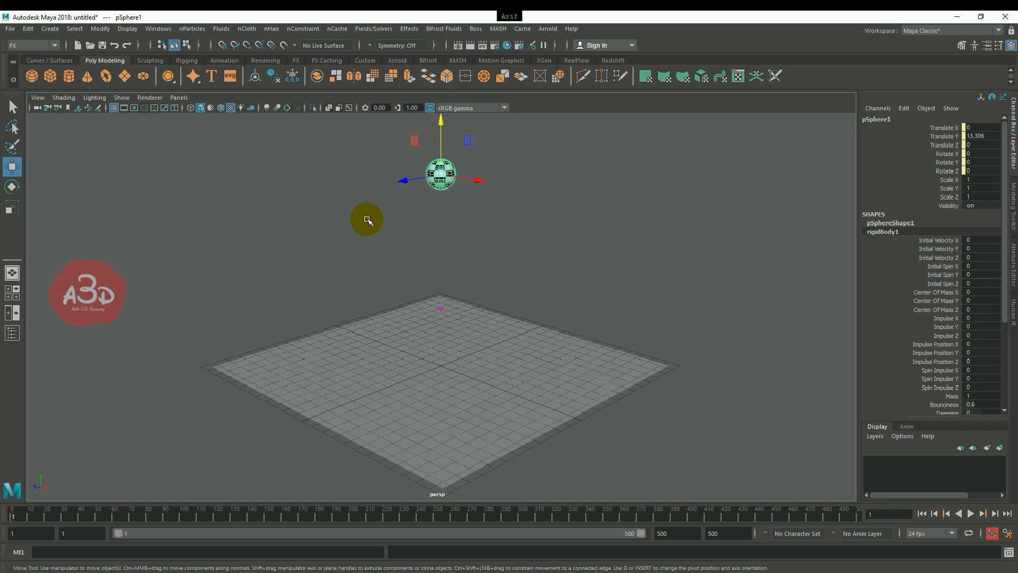
pyautogui.click(373, 29)
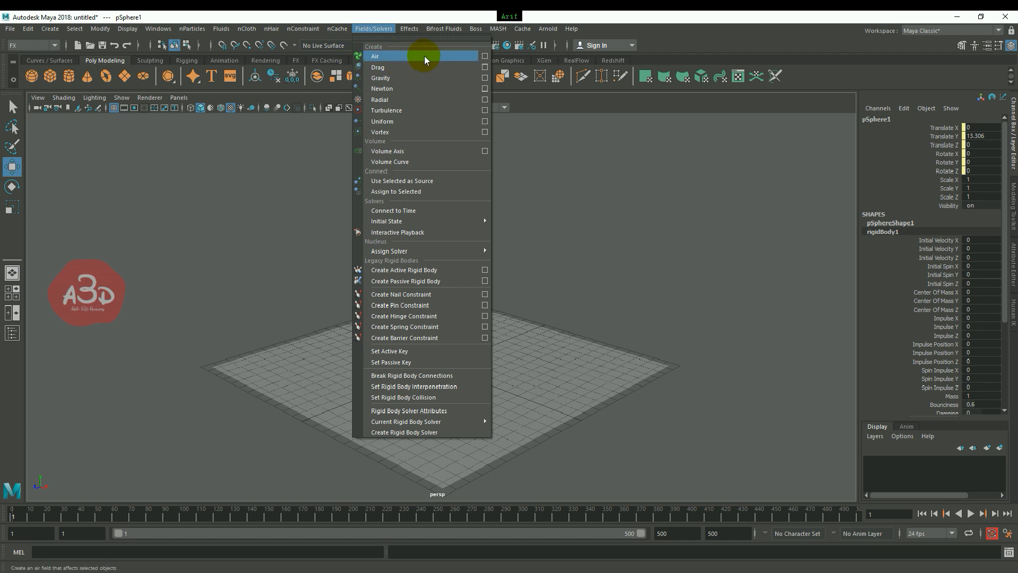
# Step: Add airField1 to the sphere and raise it to Translate Y 6.3
pyautogui.click(381, 56)
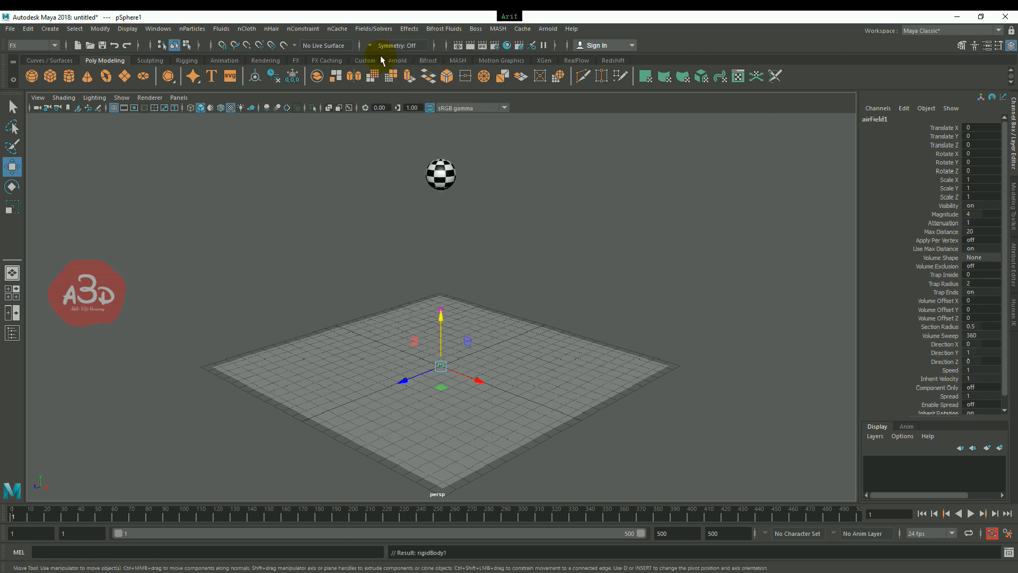
pyautogui.moveTo(444, 331); pyautogui.dragTo(443, 241)
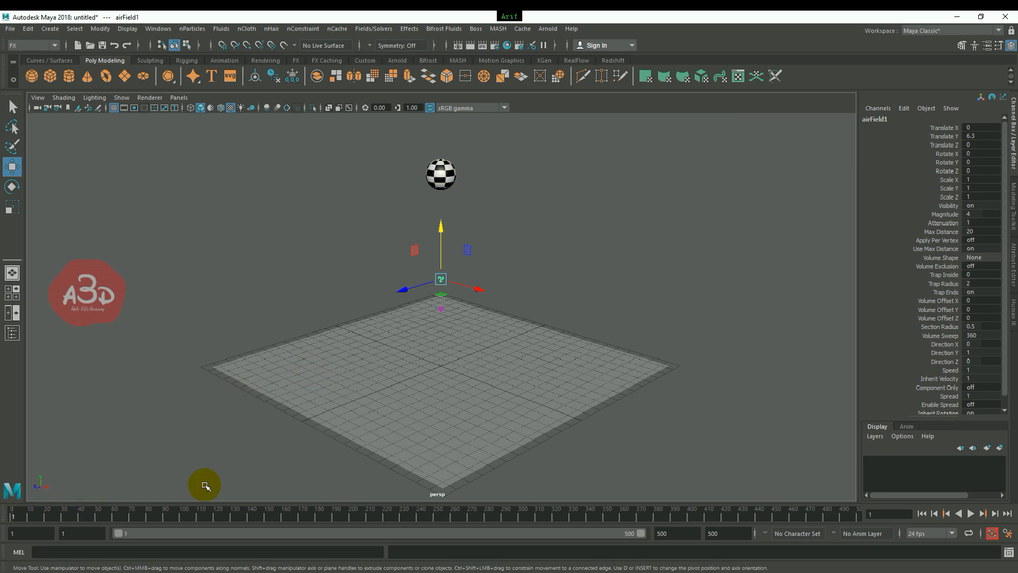
pyautogui.moveTo(506, 320)
pyautogui.keyDown('alt'); pyautogui.mouseDown()
pyautogui.moveTo(541, 341)
pyautogui.moveTo(477, 307)
pyautogui.mouseUp(); pyautogui.keyUp('alt')
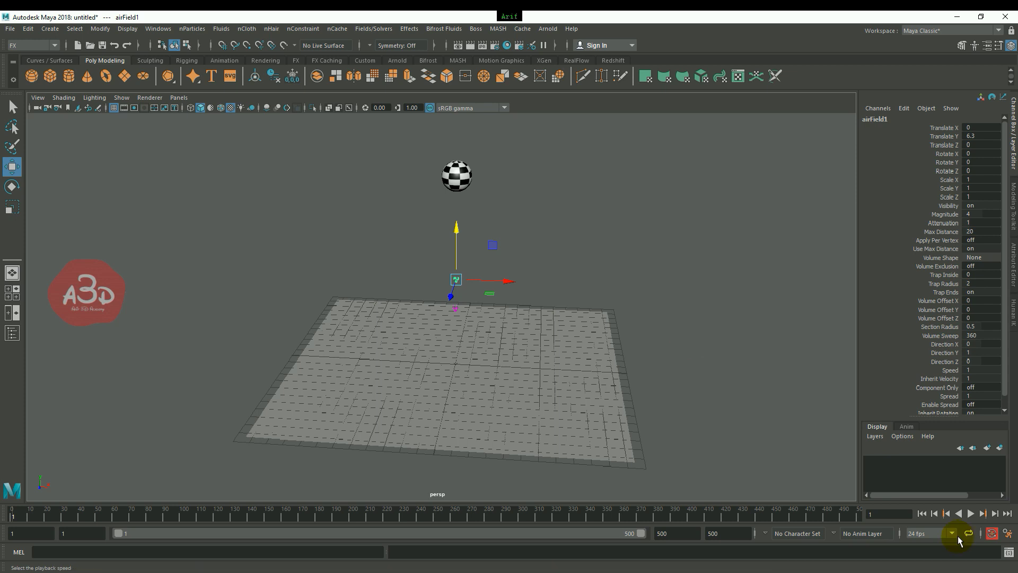
pyautogui.click(972, 513)
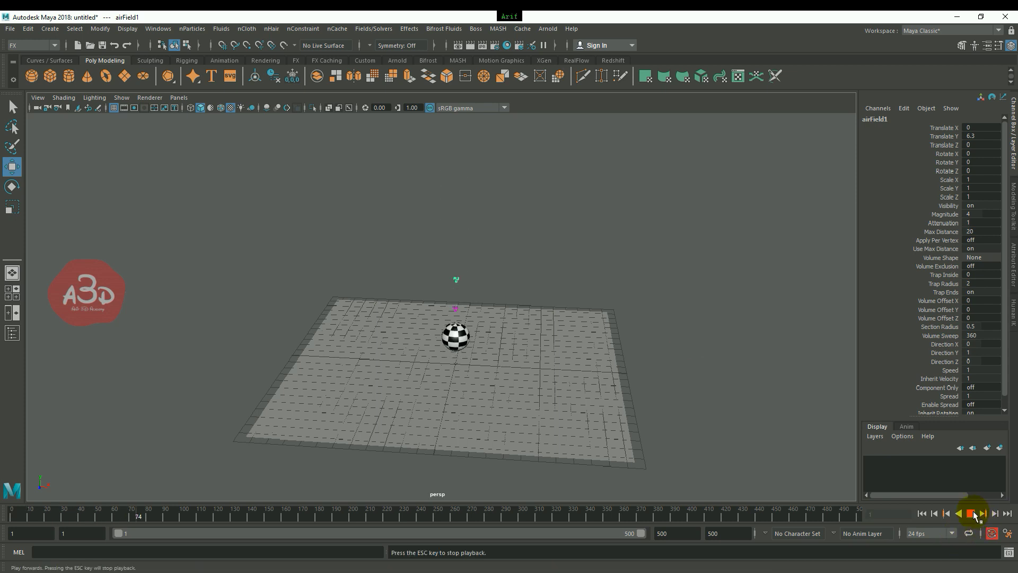
pyautogui.click(972, 514)
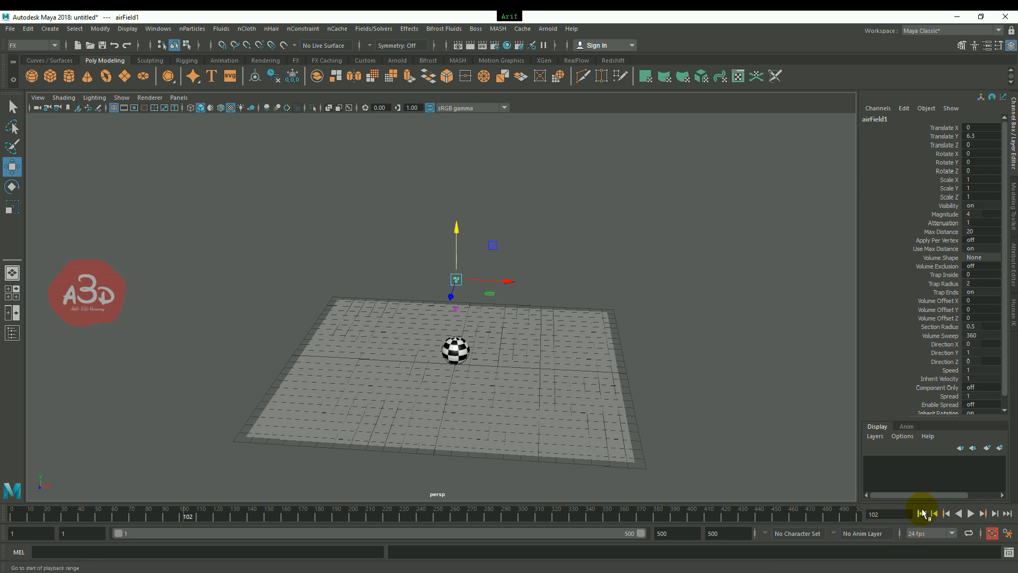
pyautogui.click(923, 513)
pyautogui.click(971, 513)
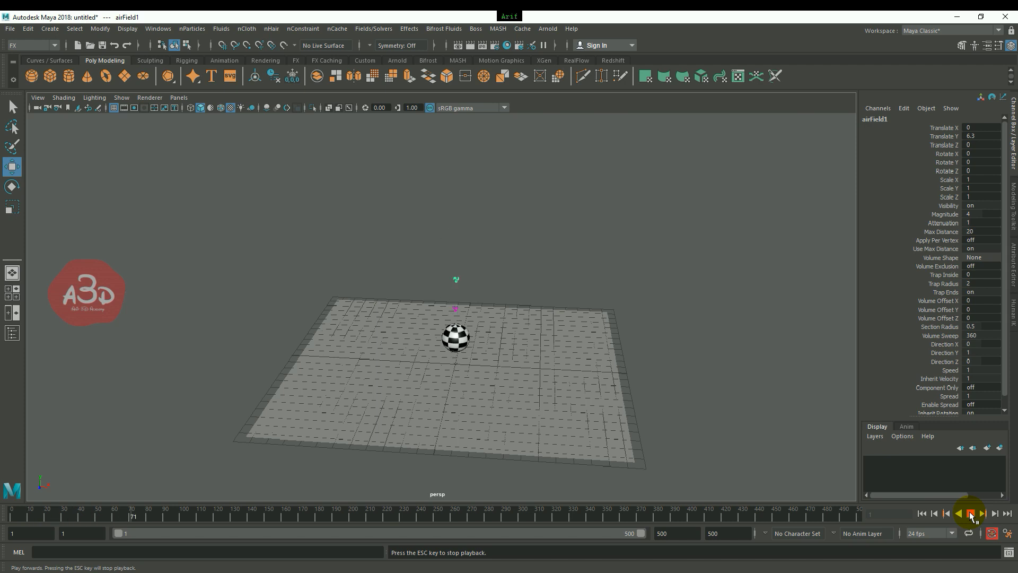
pyautogui.click(971, 514)
# Step: Replay the simulation from the start, stop at frame 173, and select airField1
pyautogui.click(455, 347)
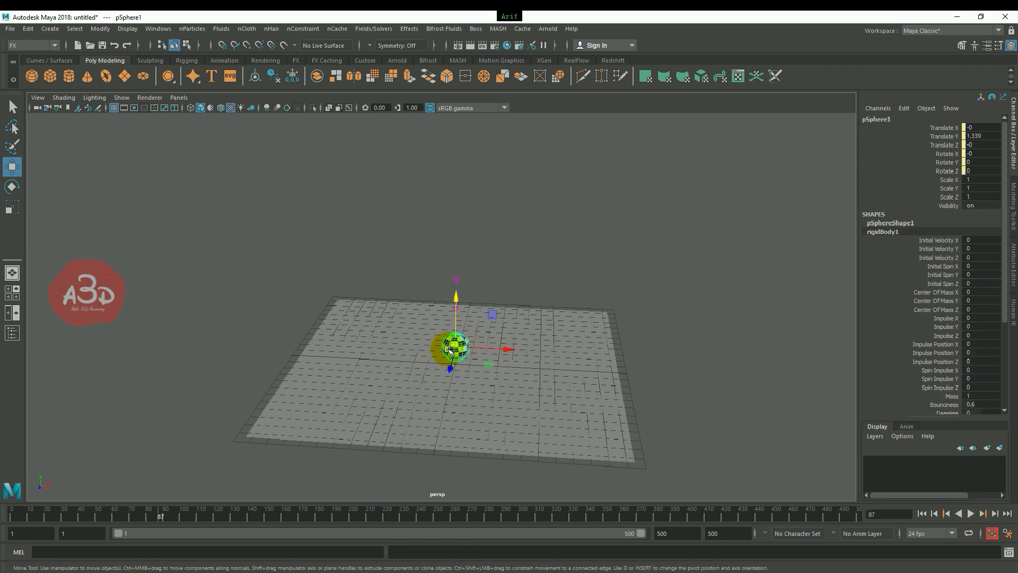
pyautogui.moveTo(999, 300); pyautogui.dragTo(1003, 375)
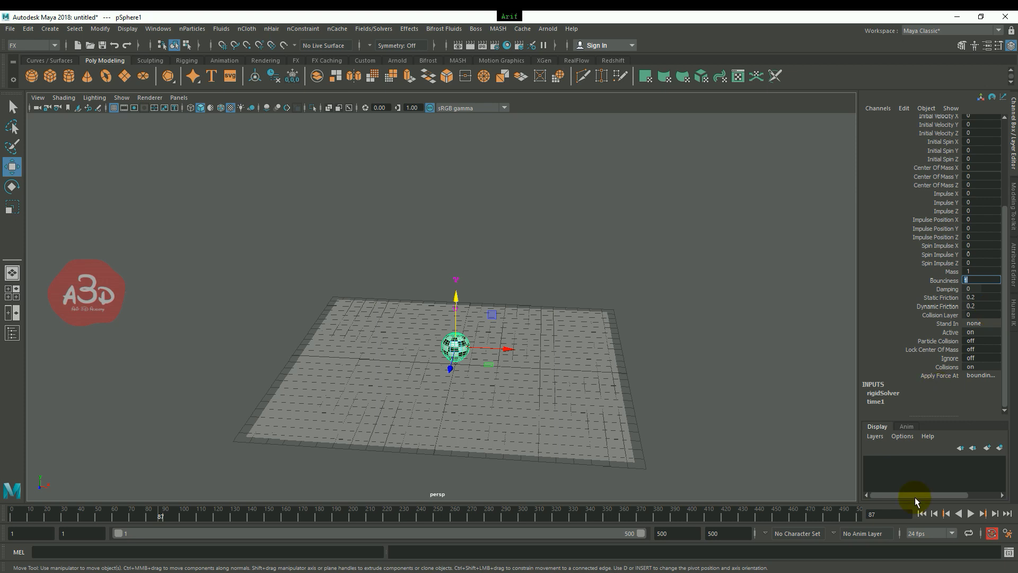
pyautogui.click(921, 513)
pyautogui.click(971, 514)
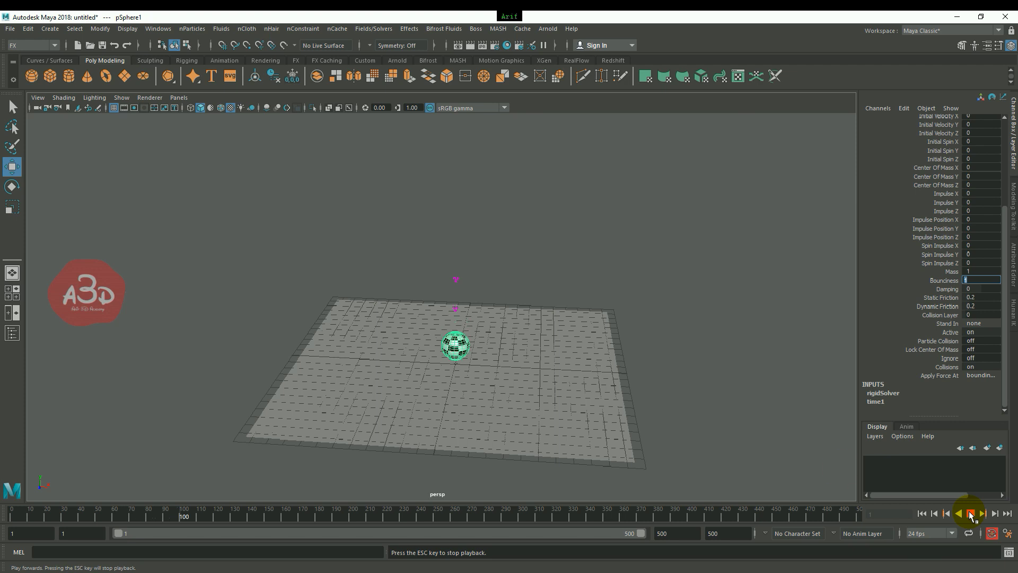
pyautogui.click(971, 513)
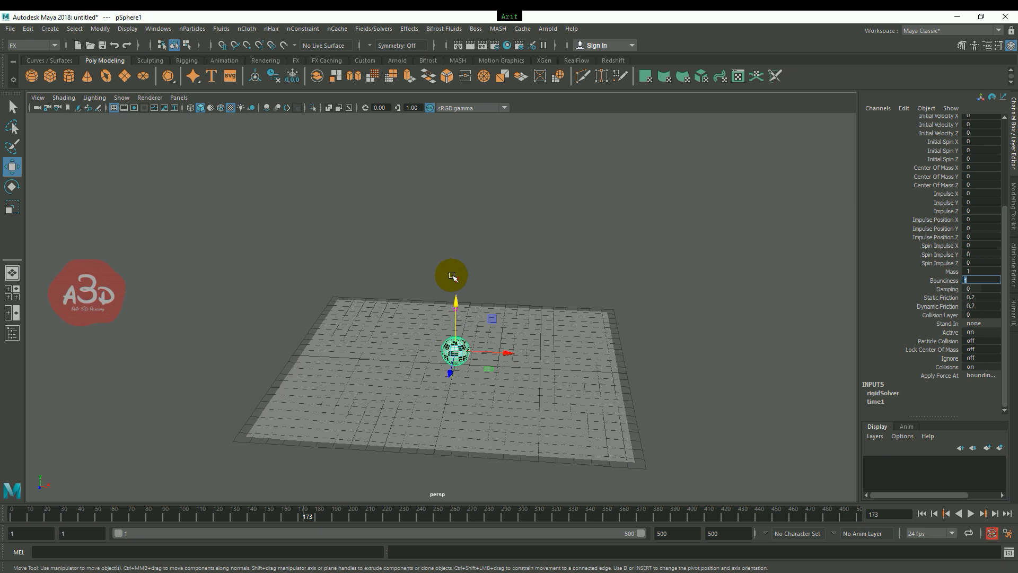
pyautogui.click(457, 283)
pyautogui.moveTo(482, 269); pyautogui.dragTo(433, 298)
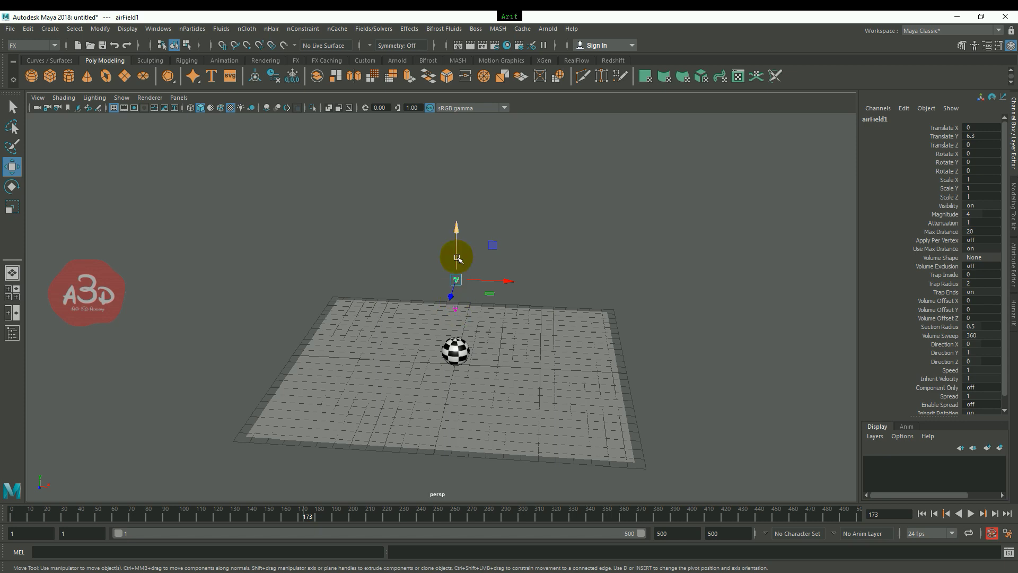
# Step: Check airField1's Direction Y value and return the timeline to frame 1
pyautogui.click(974, 353)
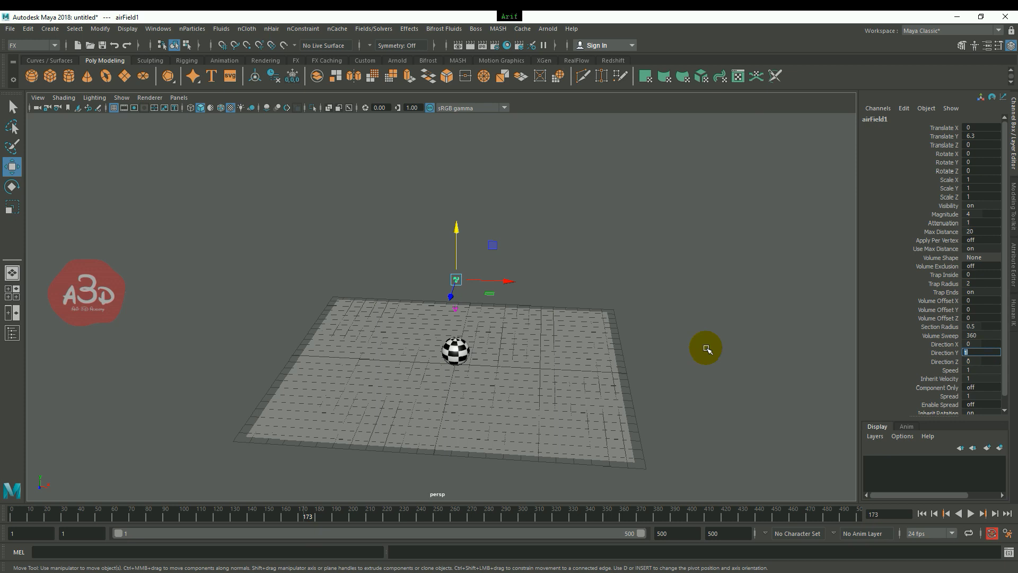
pyautogui.moveTo(707, 349); pyautogui.dragTo(711, 355, button='middle')
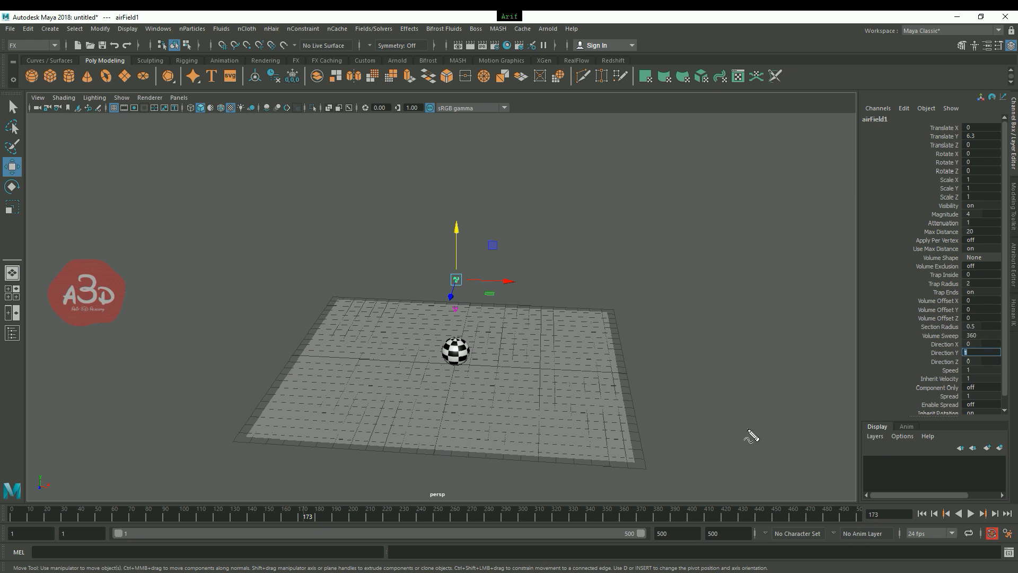
pyautogui.middleClick(792, 445)
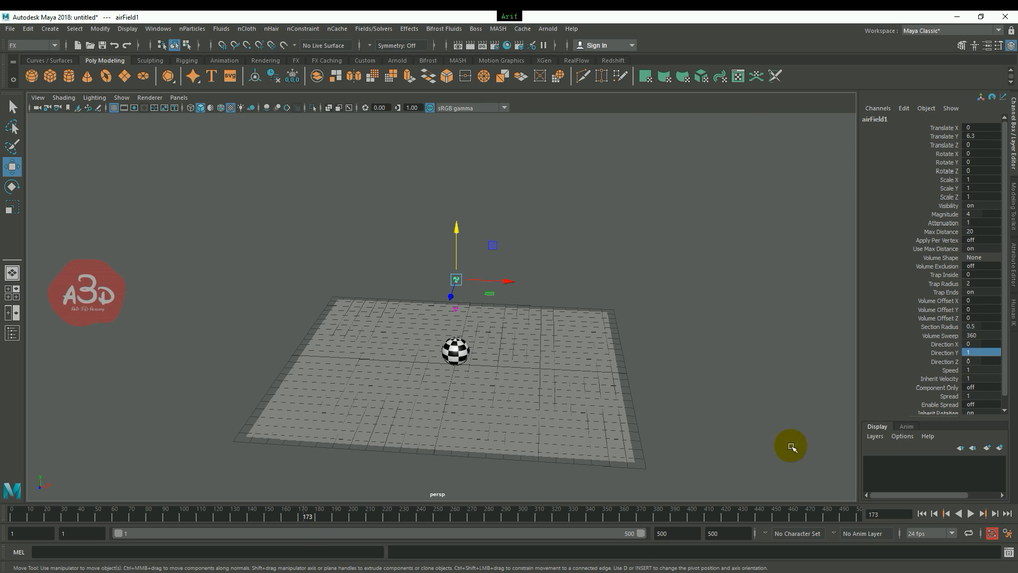
pyautogui.click(923, 514)
pyautogui.click(445, 232)
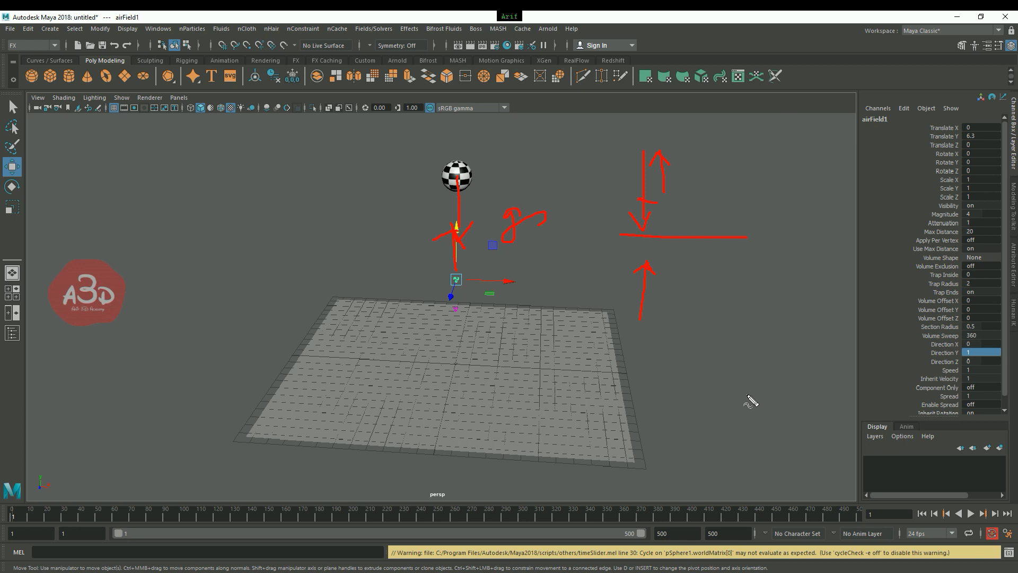
pyautogui.click(747, 393)
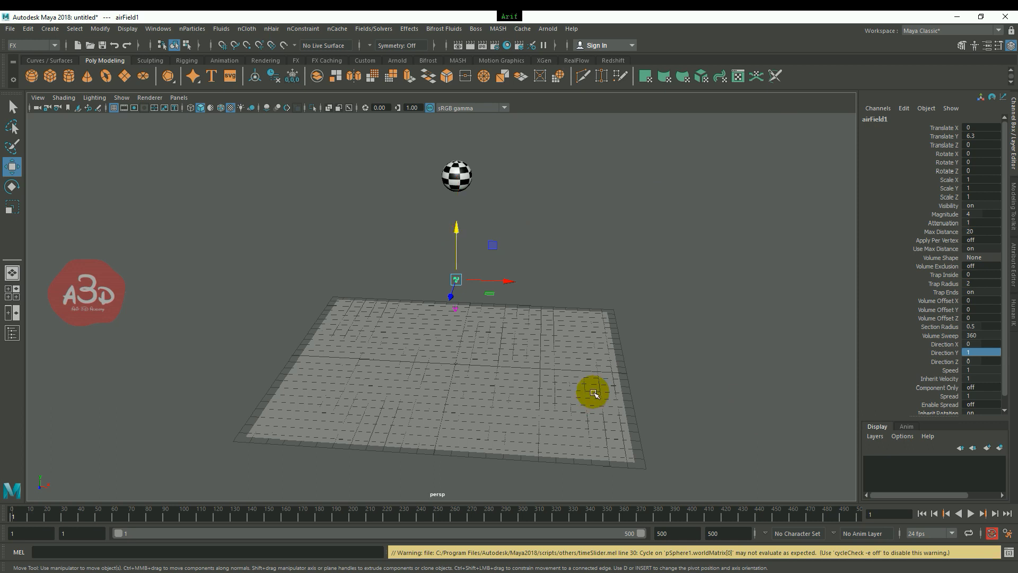
pyautogui.moveTo(512, 371)
pyautogui.keyDown('alt'); pyautogui.mouseDown()
pyautogui.moveTo(523, 373)
pyautogui.moveTo(516, 382)
pyautogui.mouseUp(); pyautogui.keyUp('alt')
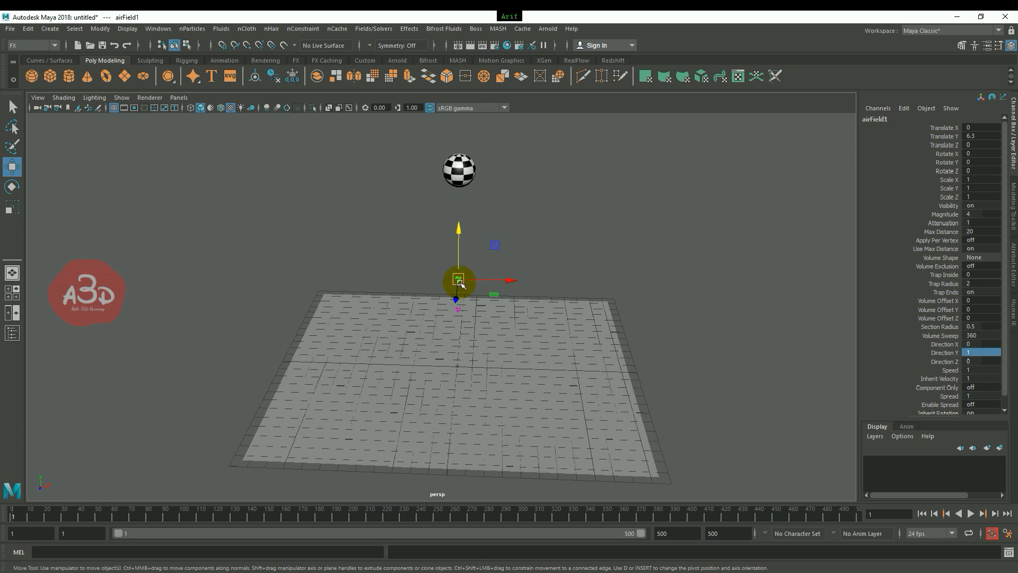
# Step: Set the air field's Direction Y to 0, replay the sphere dropping onto the plane, rewind, and select the sphere
pyautogui.doubleClick(976, 350)
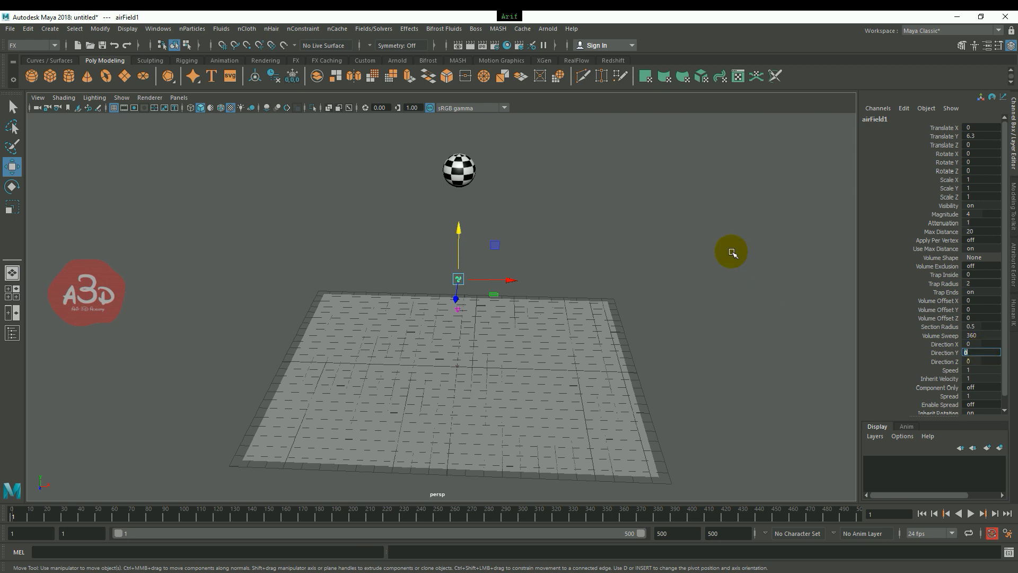
pyautogui.click(656, 271)
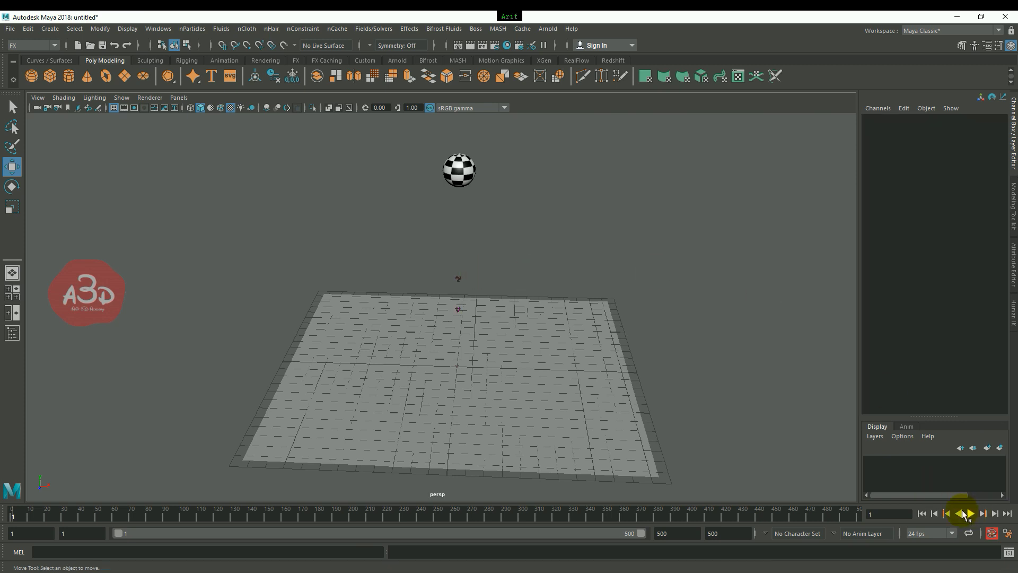
pyautogui.click(971, 514)
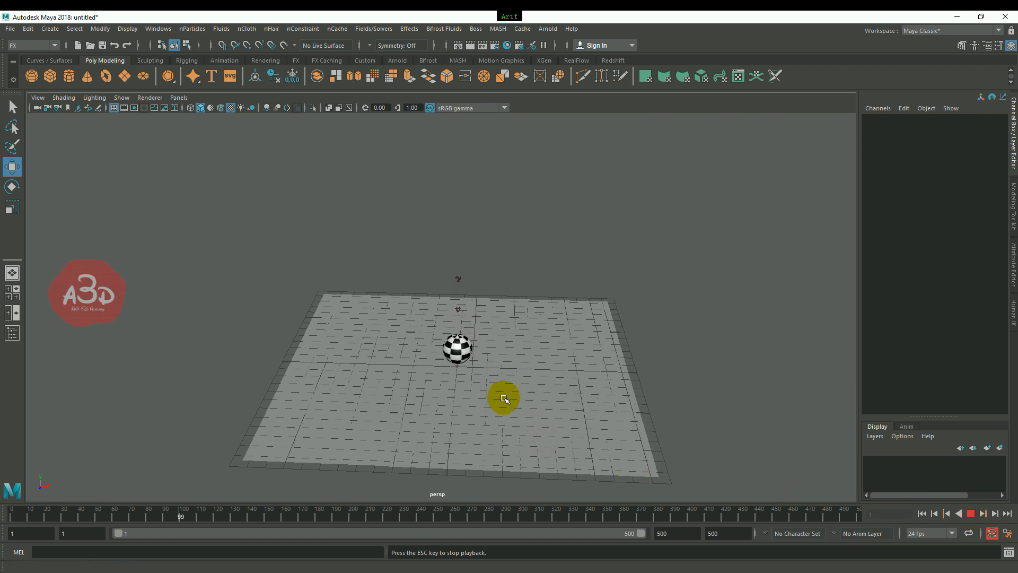
pyautogui.keyDown('alt'); pyautogui.moveTo(501, 398); pyautogui.dragTo(500, 378); pyautogui.keyUp('alt')
pyautogui.click(971, 513)
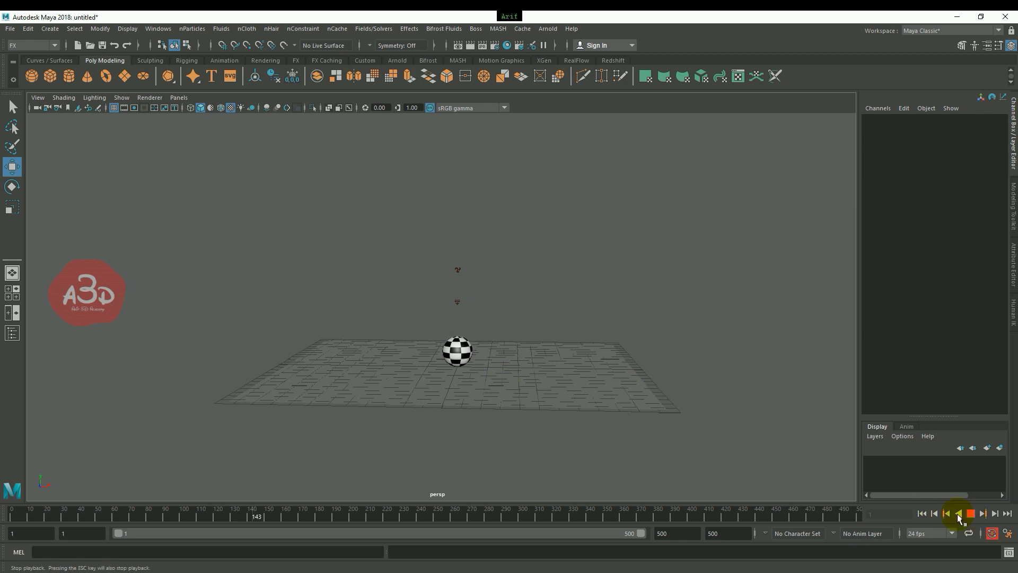
pyautogui.click(921, 513)
pyautogui.click(458, 159)
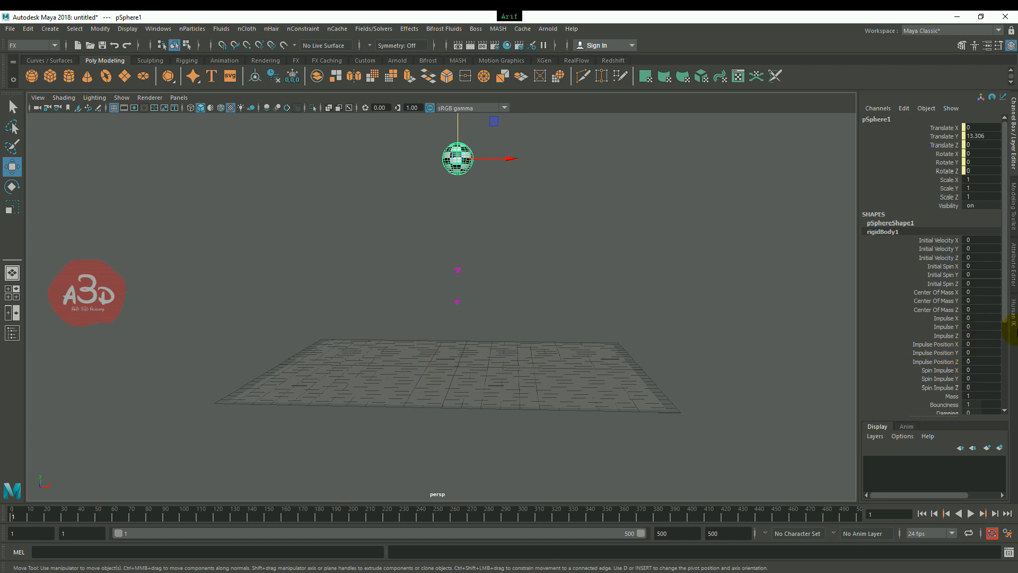
# Step: Browse pSphere1's rigidBody1 attributes, then reselect airField1, showing magnitude 4 and all Directions 0
pyautogui.moveTo(1004, 305); pyautogui.dragTo(998, 345)
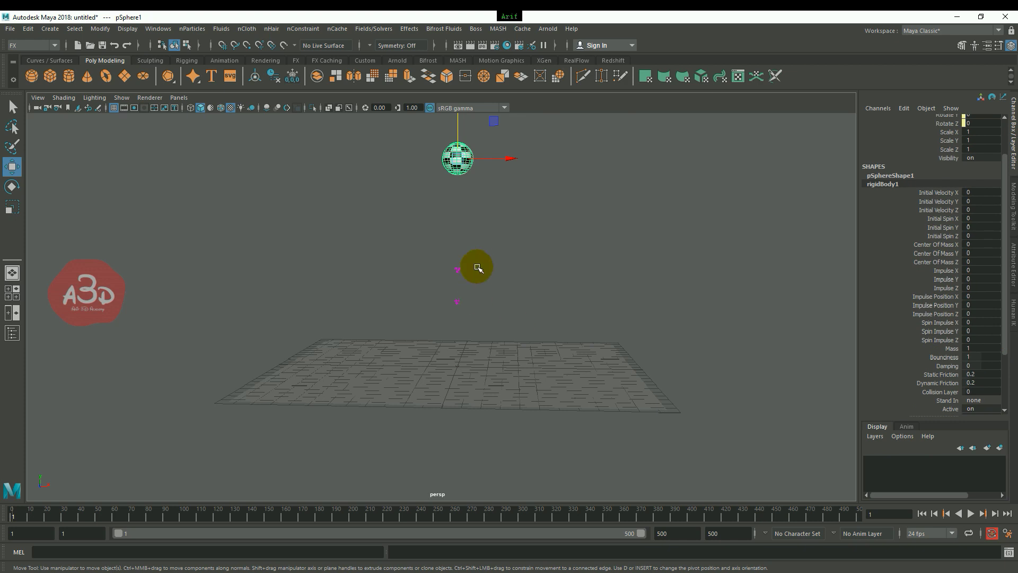
pyautogui.click(457, 270)
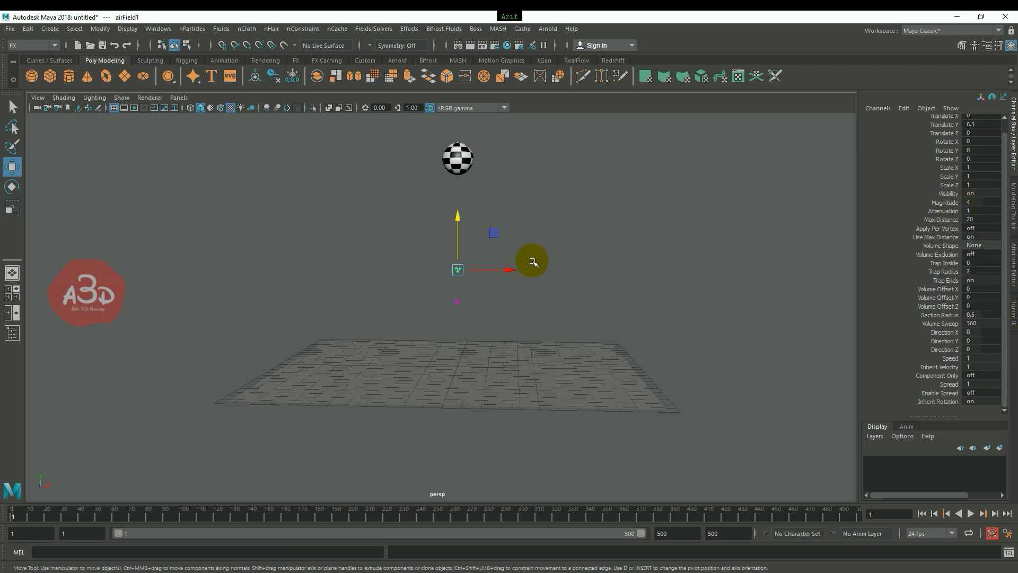
pyautogui.click(450, 287)
pyautogui.moveTo(400, 286); pyautogui.dragTo(641, 299)
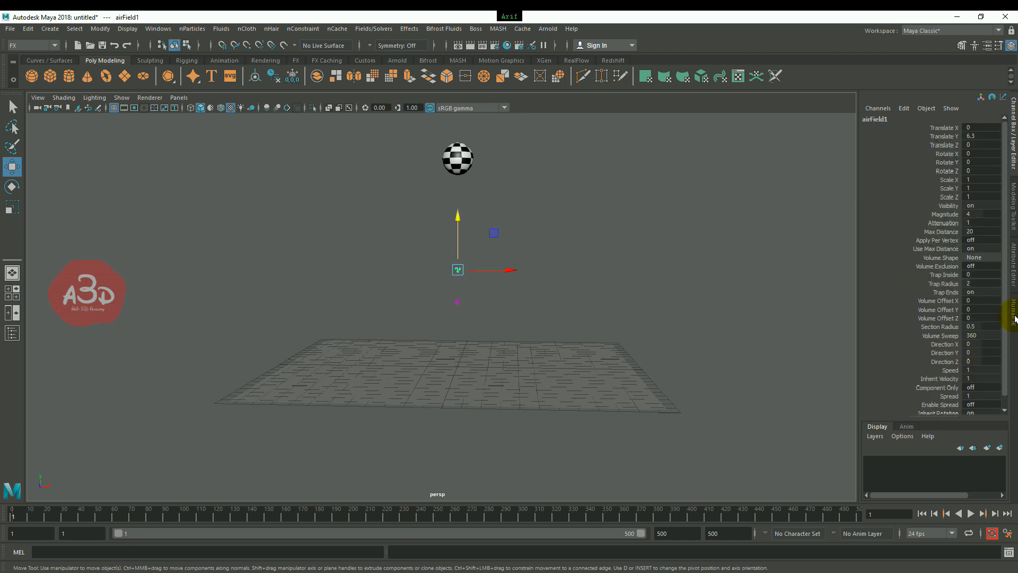
pyautogui.moveTo(558, 144); pyautogui.dragTo(432, 164)
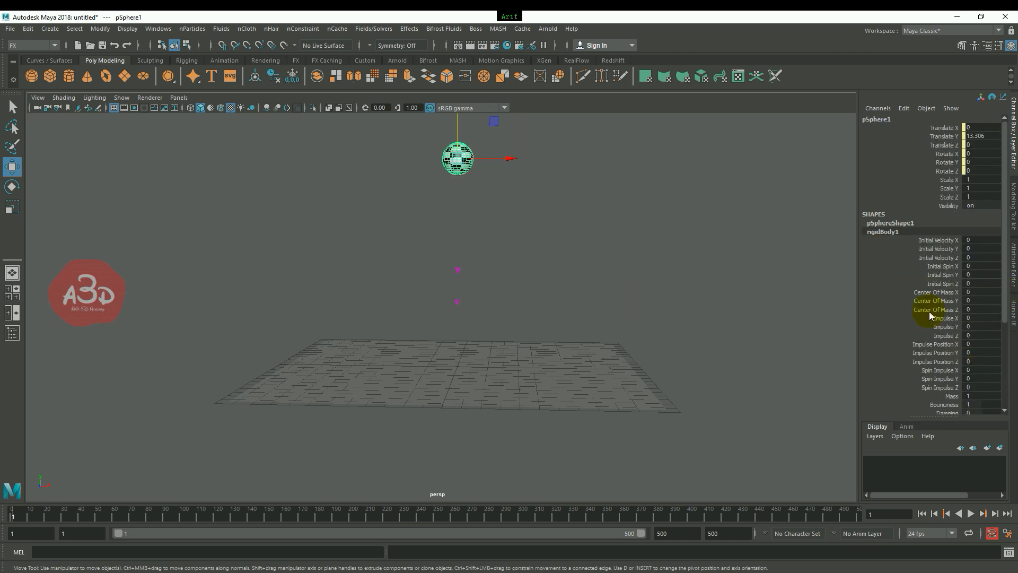
pyautogui.scroll(-3, 1002, 296)
pyautogui.scroll(-2, 991, 308)
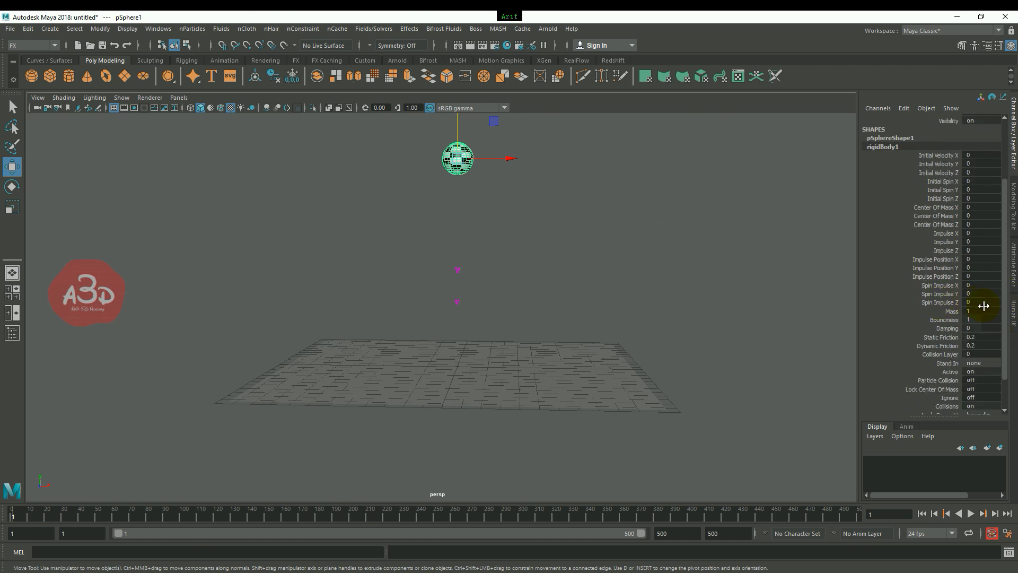
pyautogui.click(532, 213)
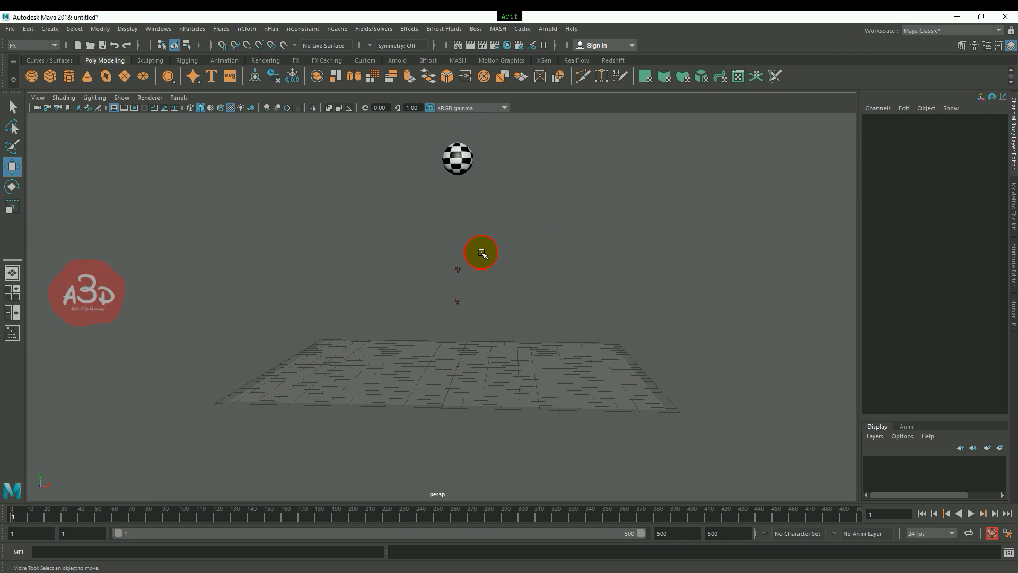
pyautogui.click(448, 273)
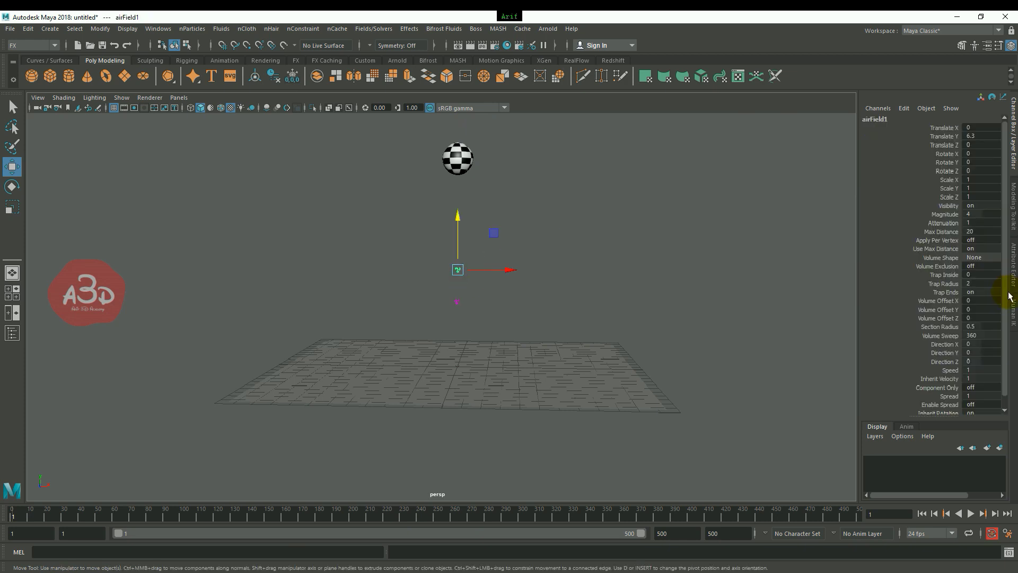
pyautogui.scroll(-1, 1006, 297)
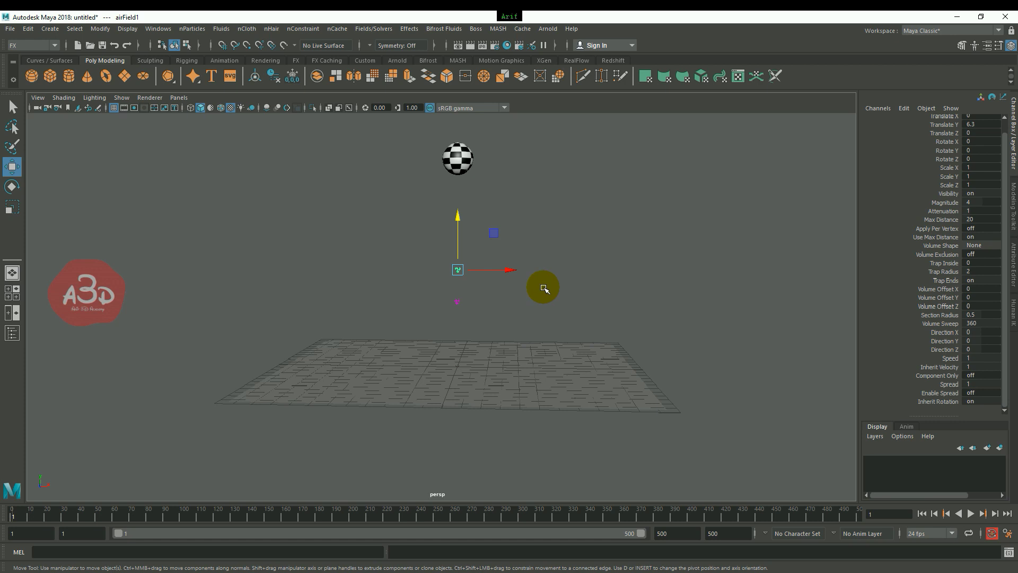
# Step: Set airField1 Direction X to 1 and replay until frame 106, with the sphere blown sideways
pyautogui.click(979, 332)
pyautogui.click(675, 263)
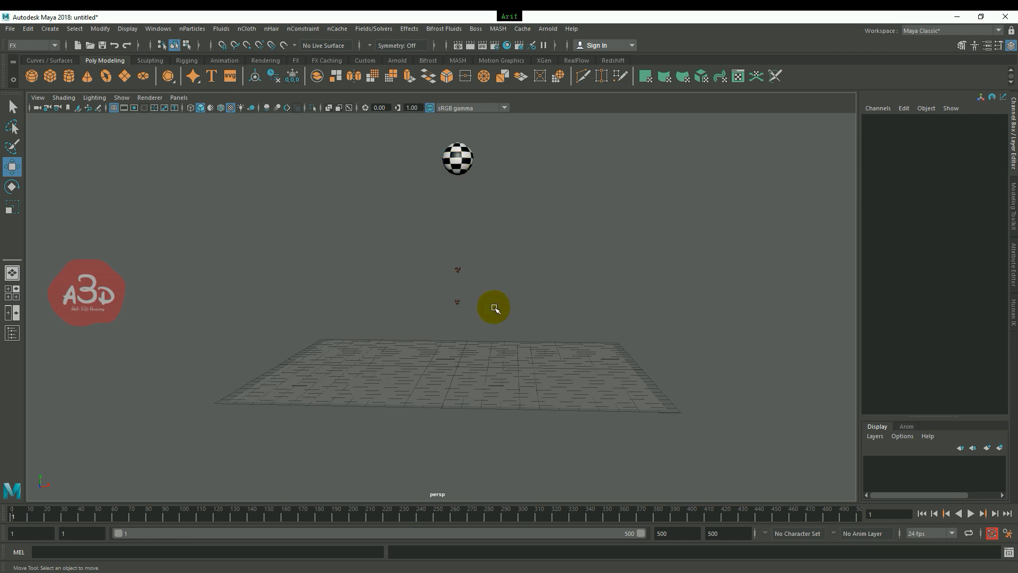
pyautogui.click(971, 514)
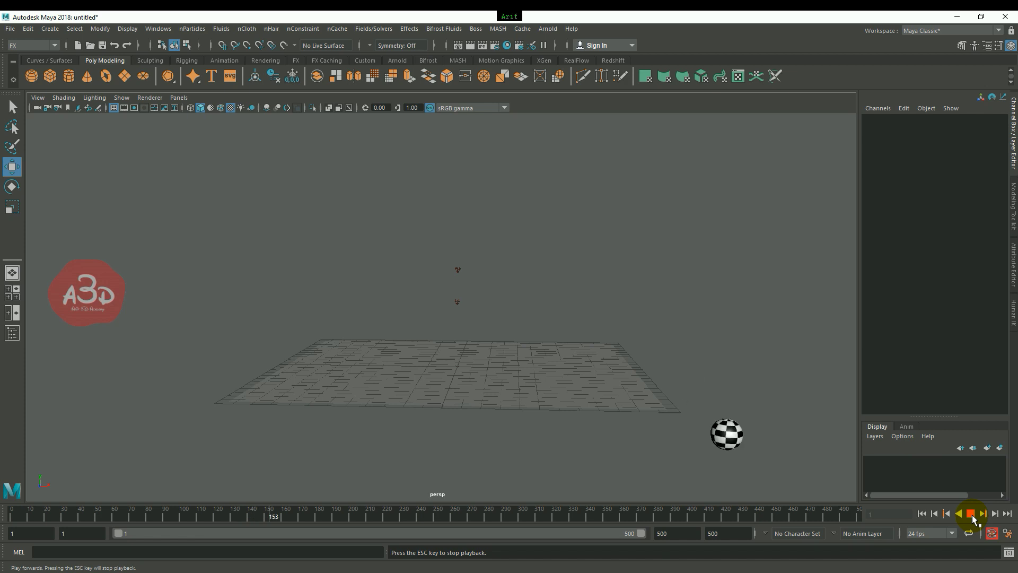
pyautogui.click(971, 514)
pyautogui.click(922, 513)
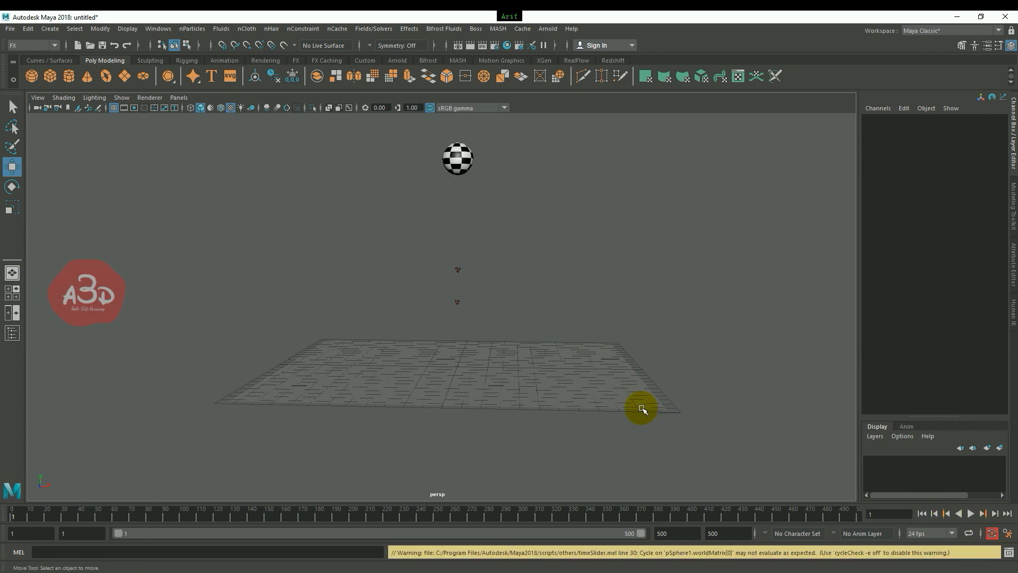
pyautogui.moveTo(433, 298)
pyautogui.keyDown('alt'); pyautogui.mouseDown()
pyautogui.moveTo(409, 325)
pyautogui.moveTo(492, 311)
pyautogui.moveTo(457, 309)
pyautogui.moveTo(447, 348)
pyautogui.moveTo(416, 376)
pyautogui.moveTo(384, 378)
pyautogui.mouseUp(); pyautogui.keyUp('alt')
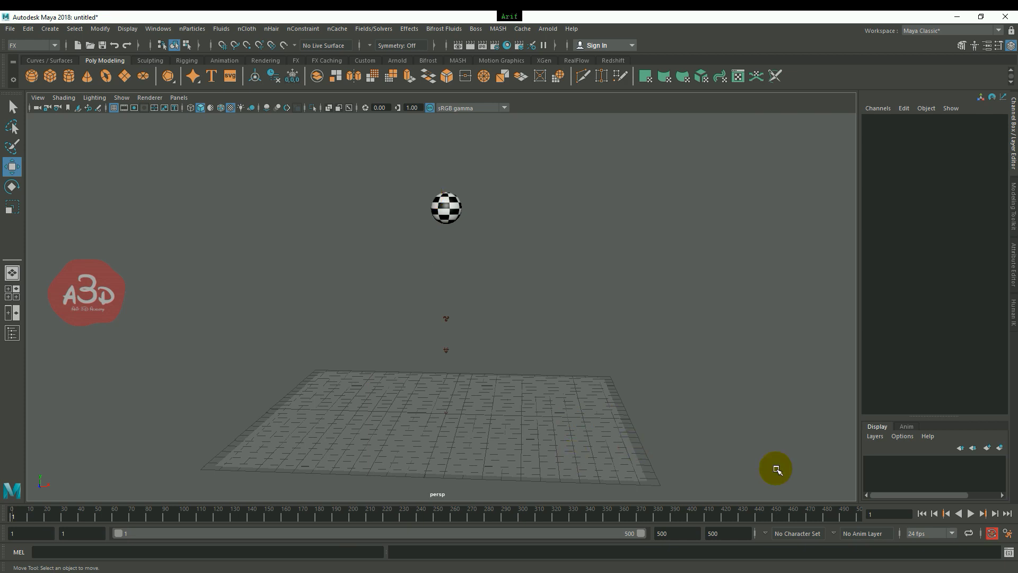
pyautogui.click(971, 513)
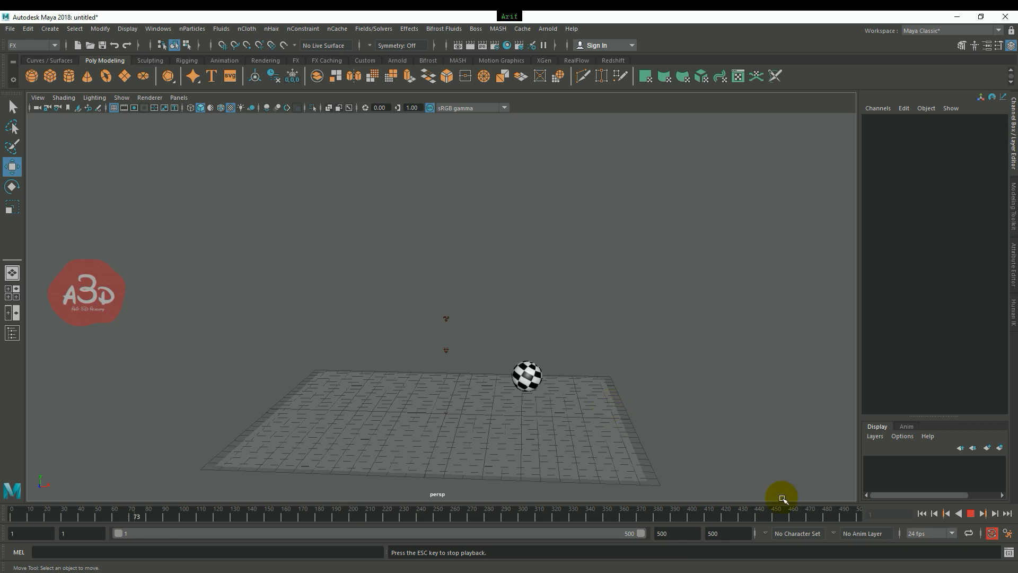
pyautogui.click(971, 514)
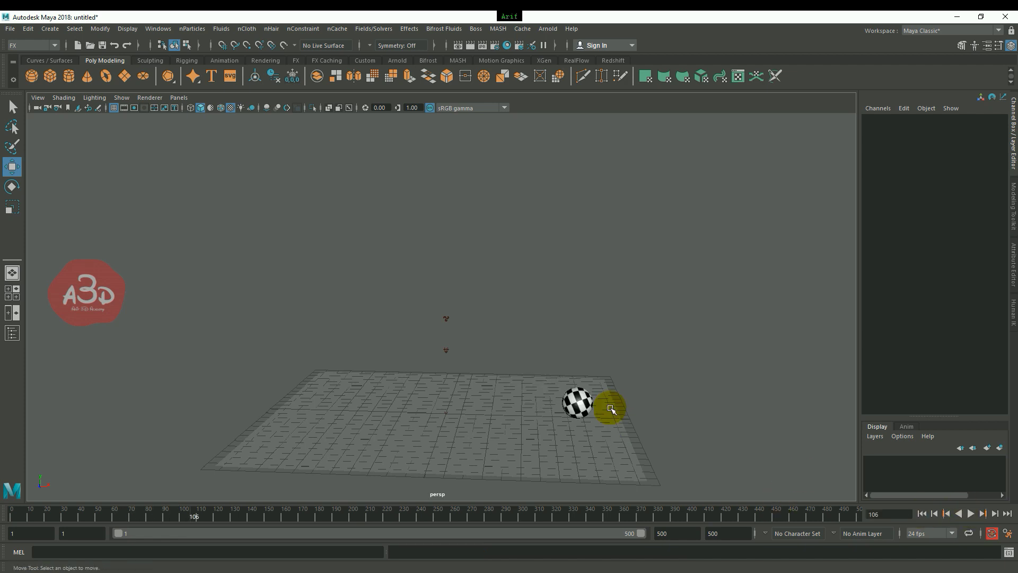
# Step: Create a polygon cube and move it along X beside the sphere
pyautogui.click(50, 77)
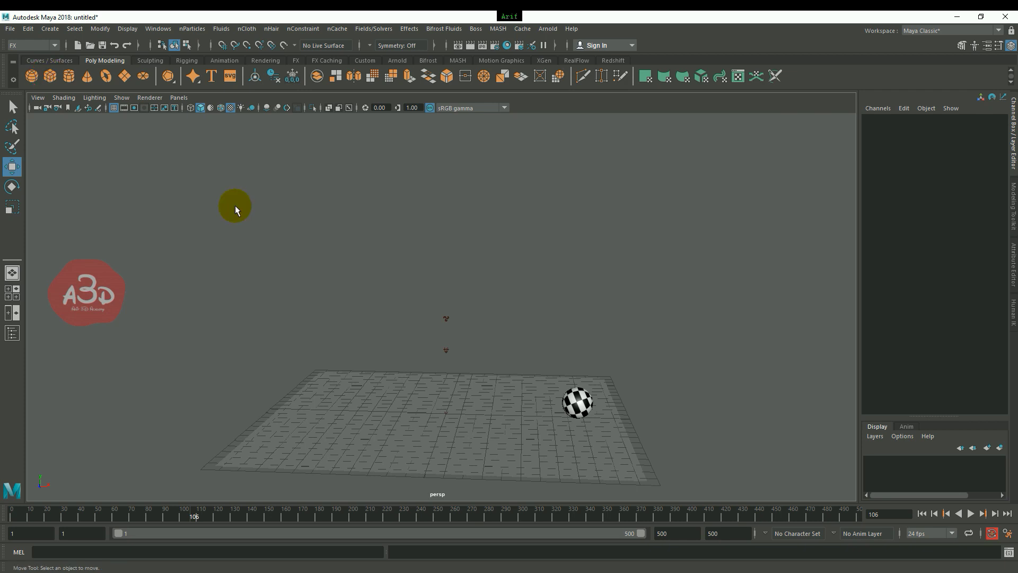
pyautogui.moveTo(490, 415)
pyautogui.mouseDown()
pyautogui.moveTo(650, 413)
pyautogui.moveTo(614, 367)
pyautogui.mouseUp()
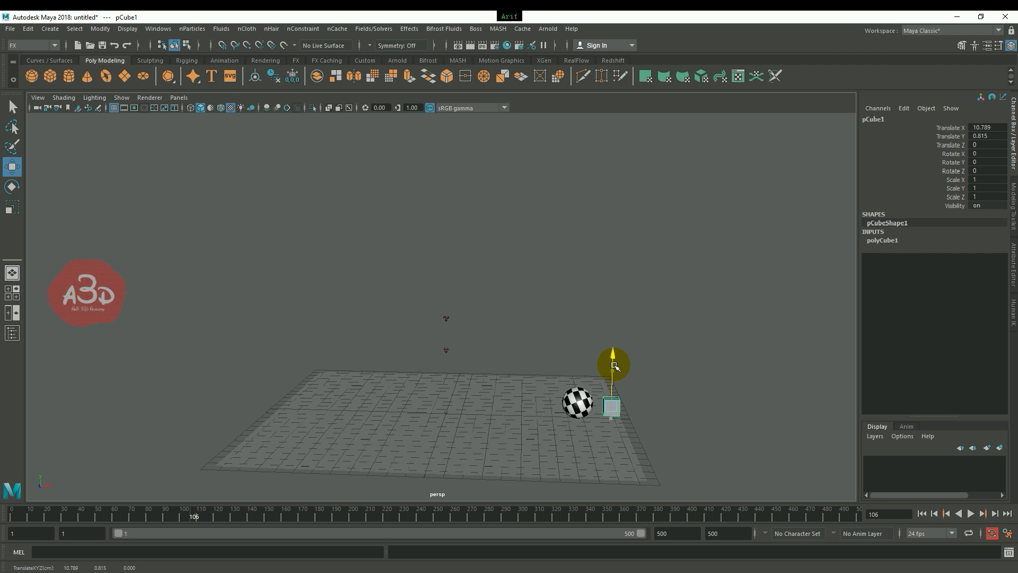
pyautogui.keyDown('alt'); pyautogui.moveTo(547, 420); pyautogui.dragTo(590, 432); pyautogui.keyUp('alt')
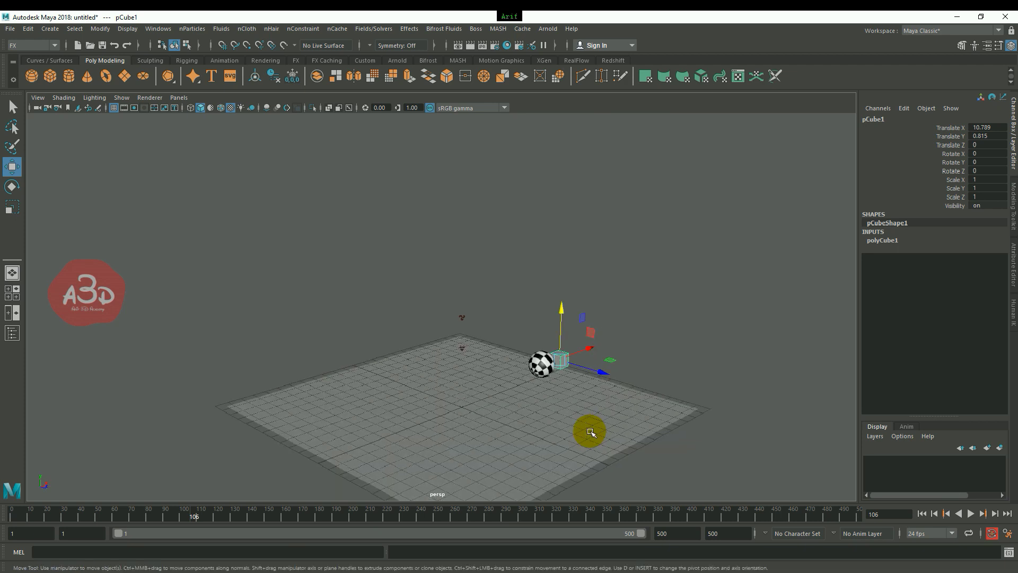
# Step: Scale the cube to 0.409, 1.704, 6.084 and raise it slightly so it stands as a wall
pyautogui.press('r')
pyautogui.moveTo(599, 371); pyautogui.dragTo(795, 431)
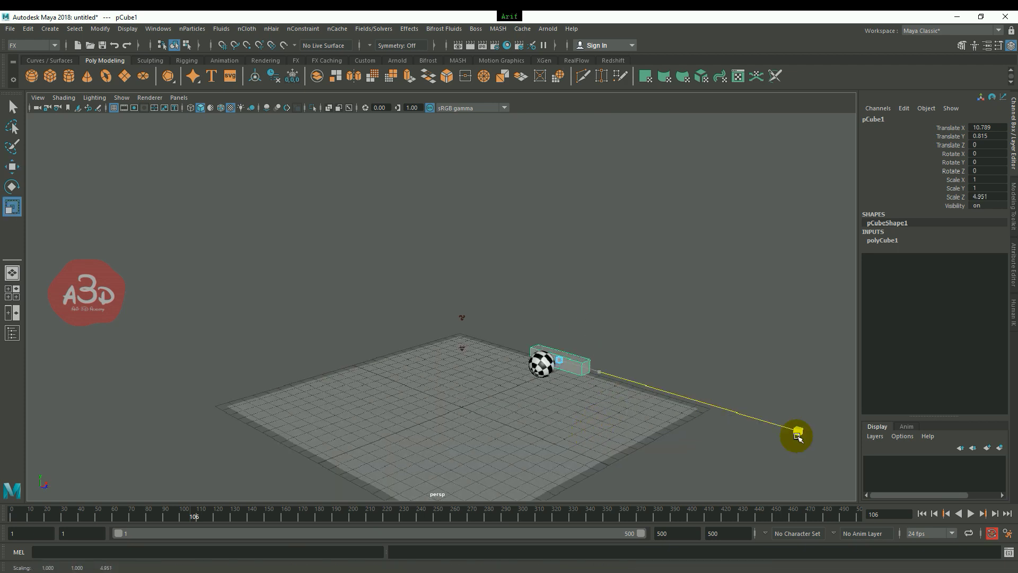
pyautogui.keyDown('alt'); pyautogui.moveTo(627, 423); pyautogui.dragTo(495, 404); pyautogui.keyUp('alt')
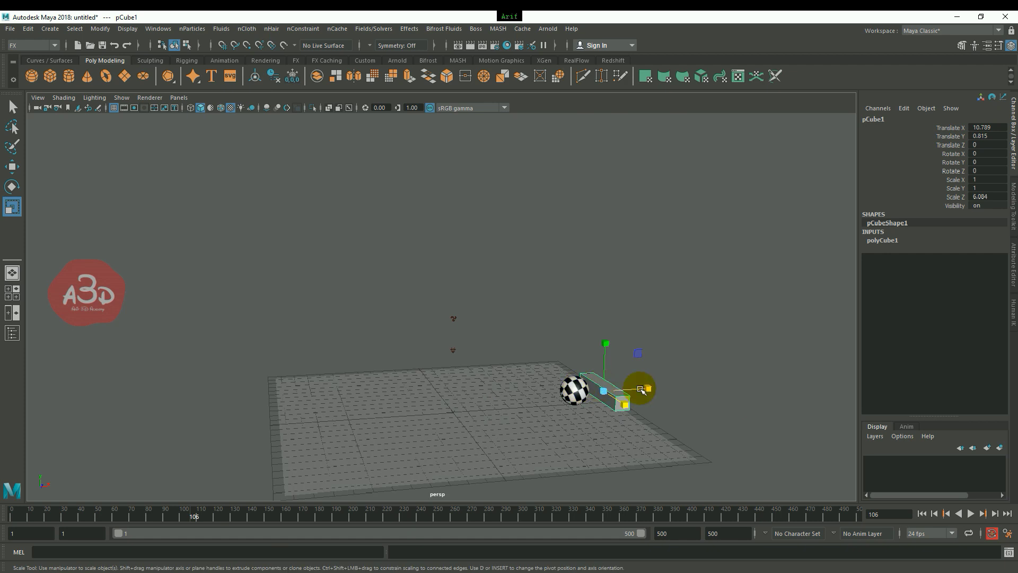
pyautogui.moveTo(655, 388); pyautogui.dragTo(626, 394)
pyautogui.moveTo(606, 344); pyautogui.dragTo(614, 309)
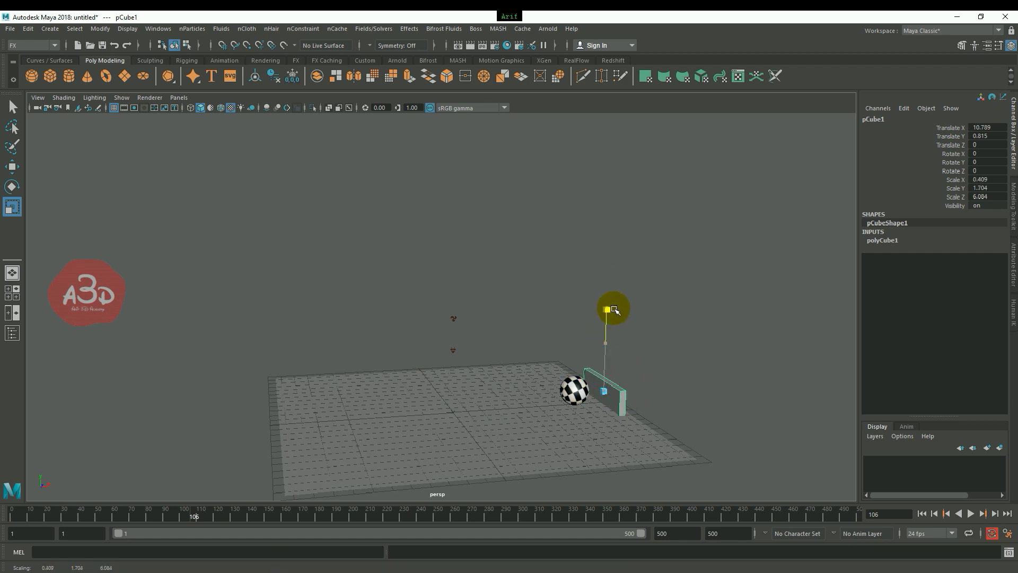
pyautogui.press('w')
pyautogui.moveTo(608, 346); pyautogui.dragTo(610, 343)
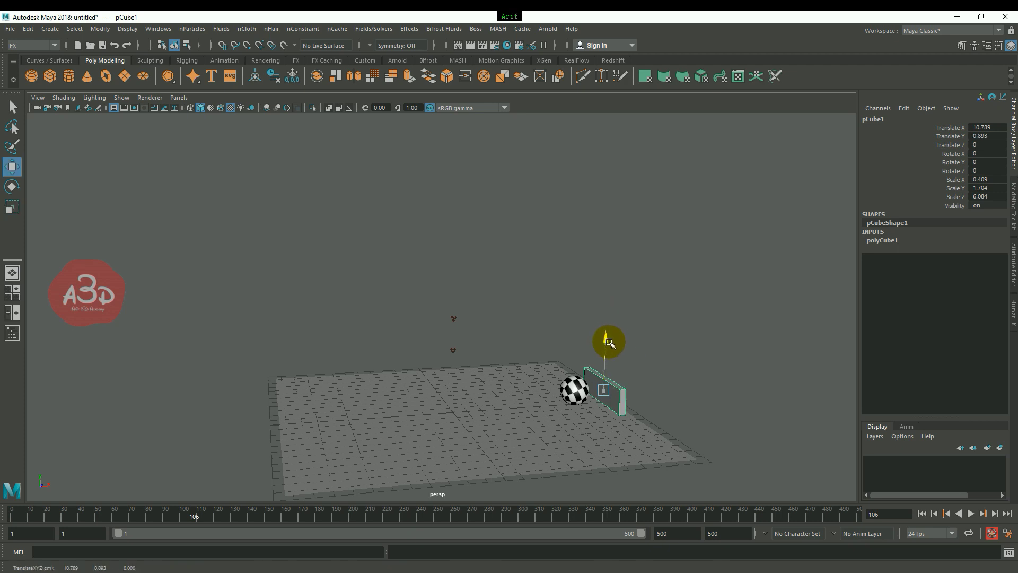
# Step: Replay from frame 1 to frame 208 as the ball rolls past the wall, then select pPlane1
pyautogui.click(695, 334)
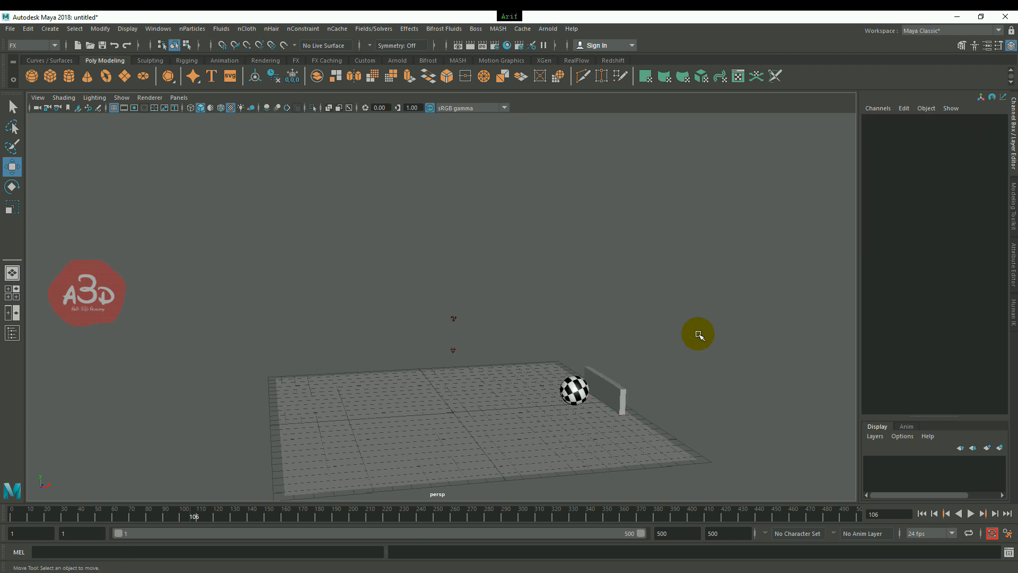
pyautogui.moveTo(566, 399)
pyautogui.keyDown('alt'); pyautogui.mouseDown(button='right')
pyautogui.moveTo(689, 420)
pyautogui.moveTo(538, 363)
pyautogui.mouseUp(button='right'); pyautogui.keyUp('alt')
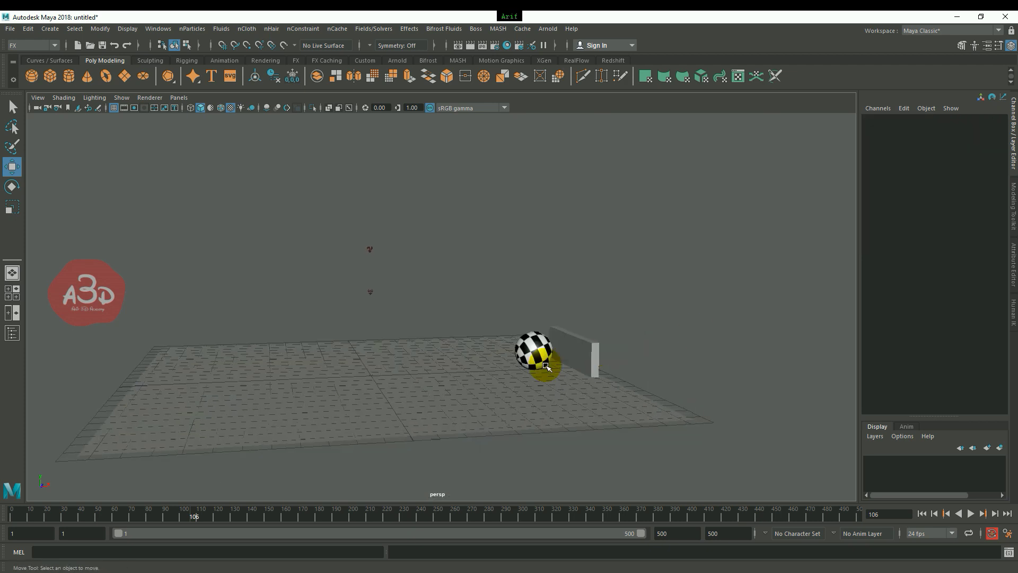
pyautogui.keyDown('alt'); pyautogui.moveTo(597, 424); pyautogui.dragTo(590, 386, button='right'); pyautogui.keyUp('alt')
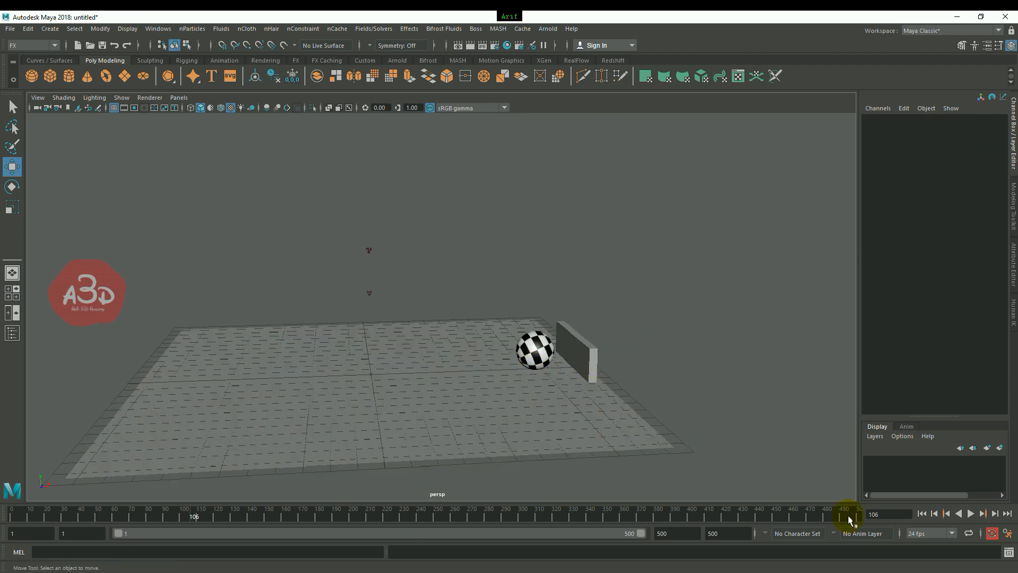
pyautogui.click(922, 514)
pyautogui.click(971, 514)
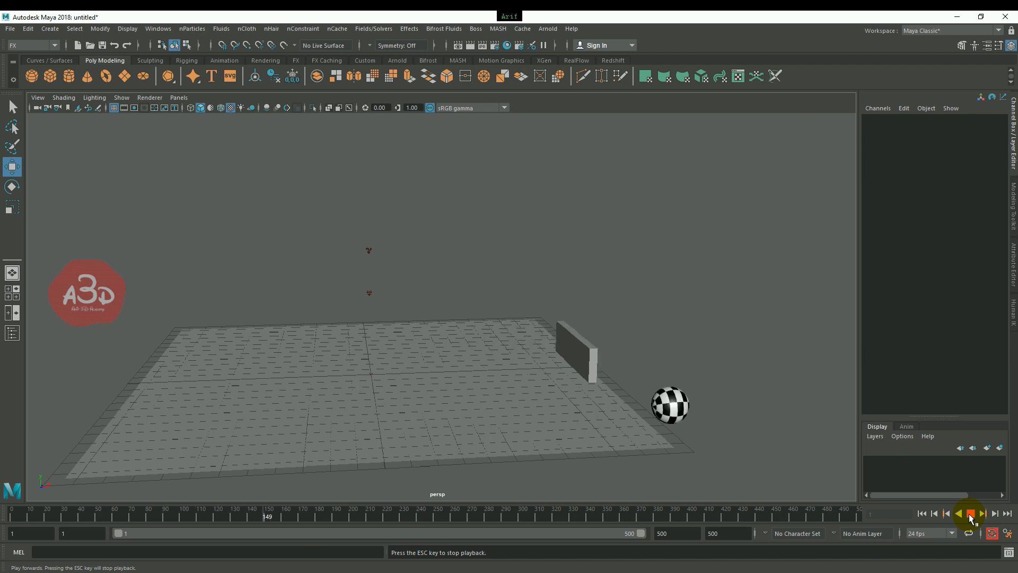
pyautogui.click(971, 514)
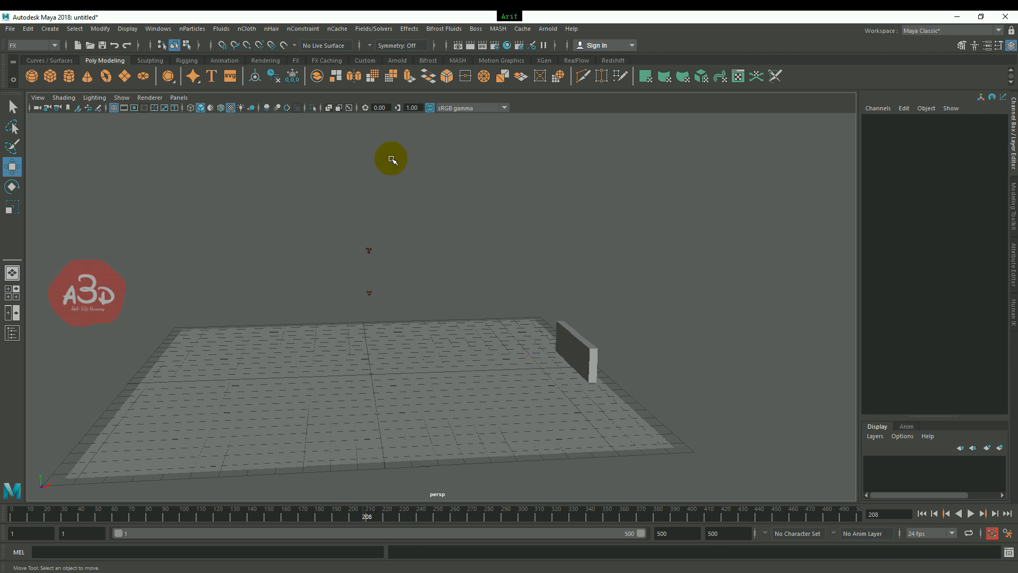
pyautogui.click(372, 390)
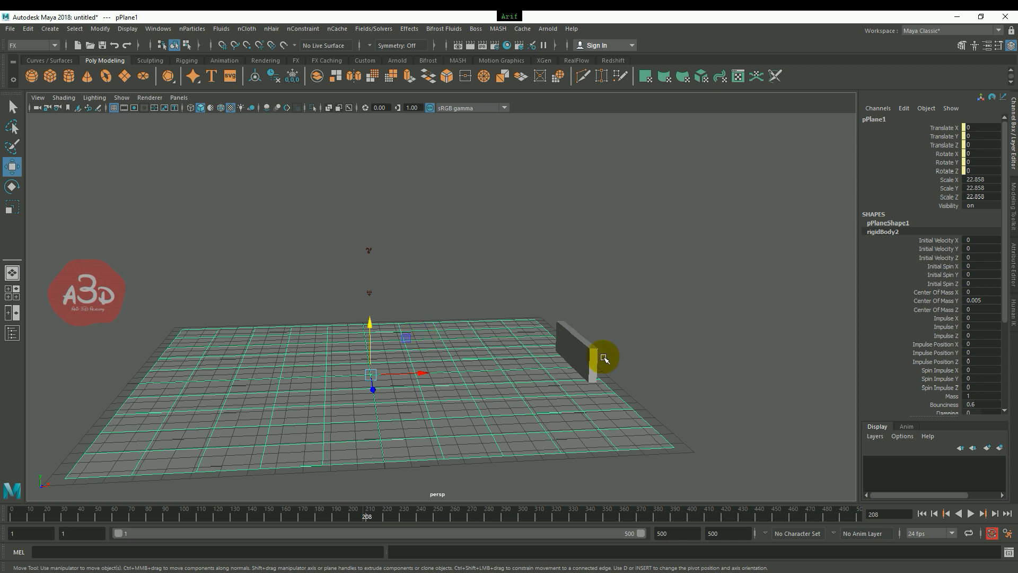
# Step: Select the wall cube pCube1 in the viewport
pyautogui.click(583, 357)
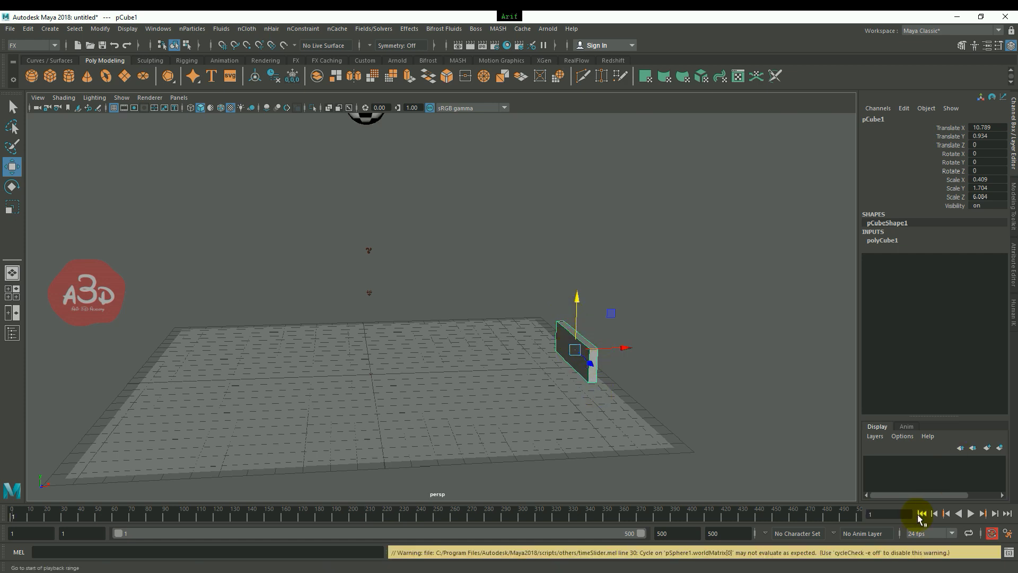
# Step: Replay the fall, rewind to frame 1, and bring up the Fields/Solvers menu
pyautogui.click(971, 513)
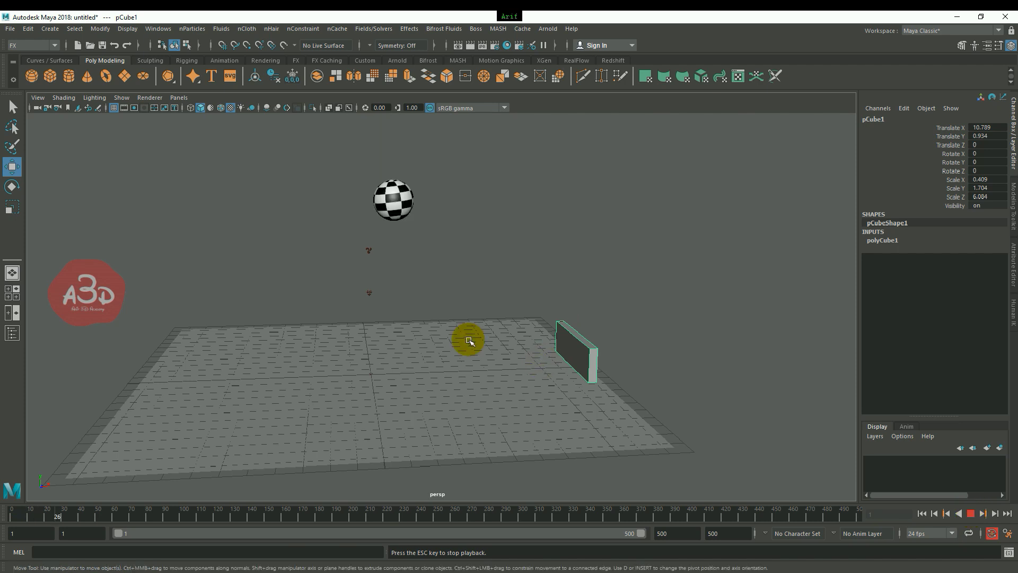
pyautogui.scroll(-2, 465, 341)
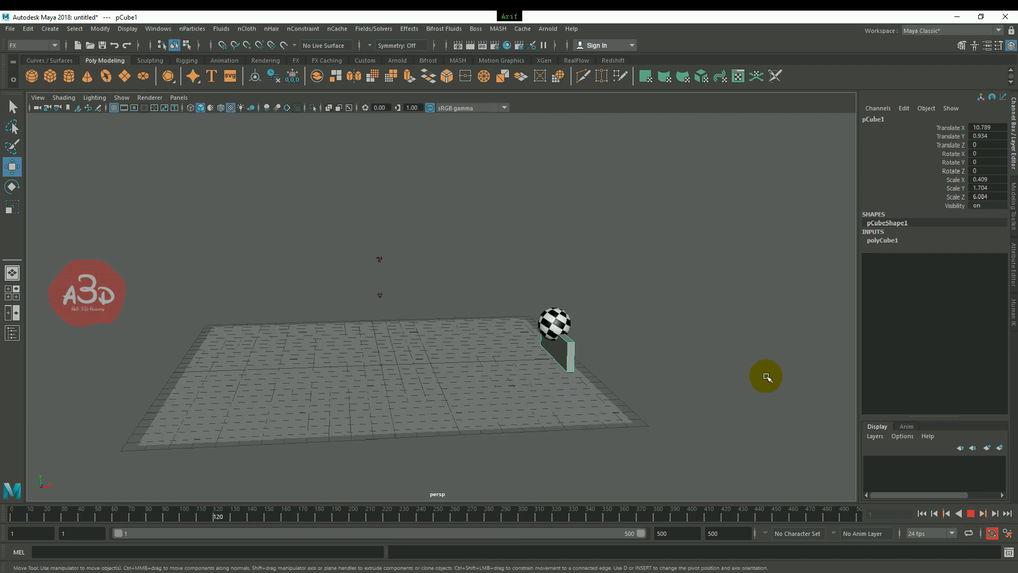
pyautogui.click(972, 513)
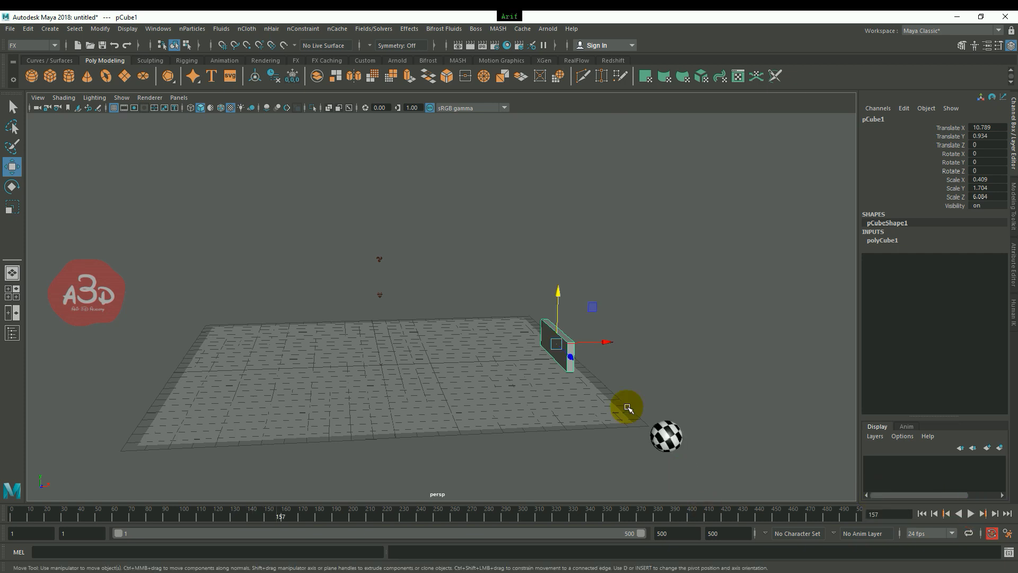
pyautogui.click(922, 513)
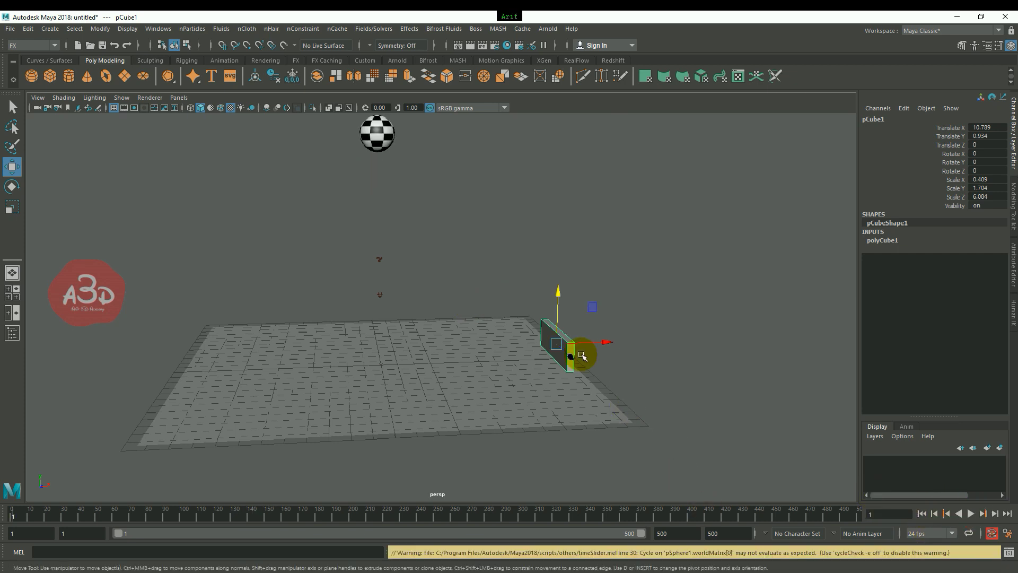
pyautogui.click(379, 31)
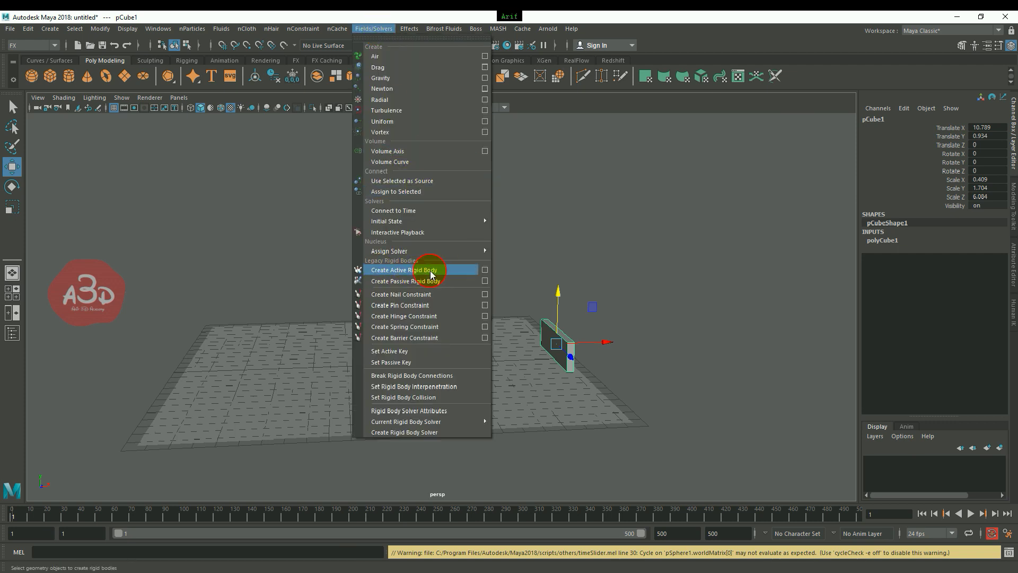
# Step: Make the wall cube an active rigid body, then play and rewind the simulation
pyautogui.click(431, 270)
pyautogui.click(782, 411)
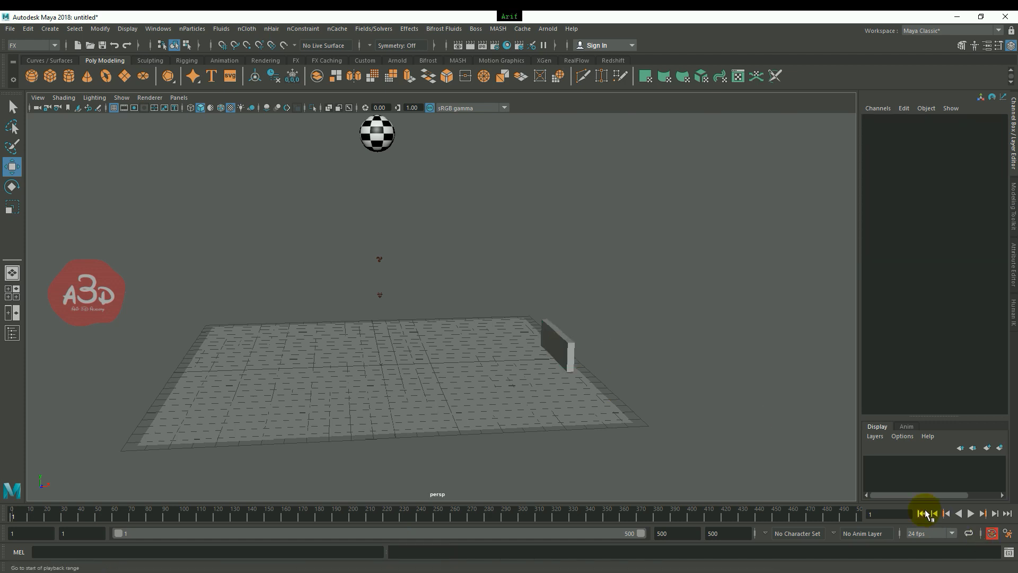
pyautogui.click(971, 514)
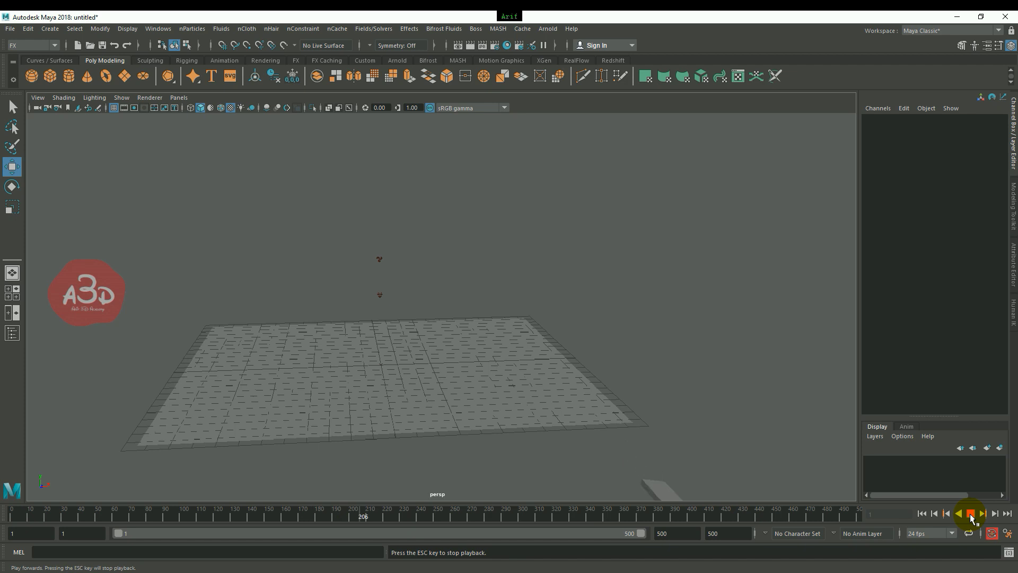
pyautogui.click(970, 514)
pyautogui.click(919, 516)
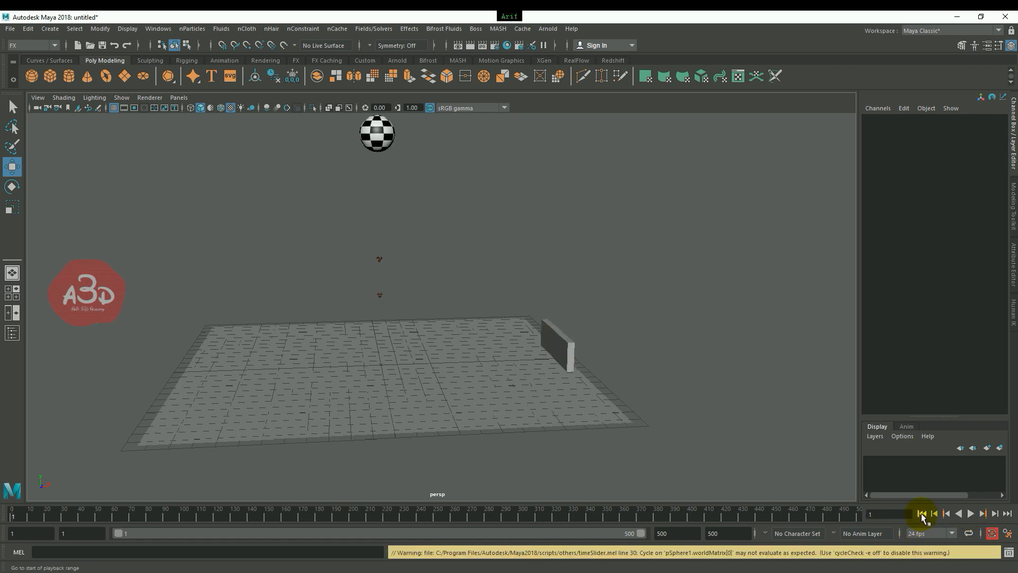
# Step: Replay to frame 304 from a lower view as the wall drops off the floor, then rewind
pyautogui.moveTo(518, 450)
pyautogui.keyDown('alt'); pyautogui.mouseDown()
pyautogui.moveTo(522, 441)
pyautogui.moveTo(512, 461)
pyautogui.mouseUp(); pyautogui.keyUp('alt')
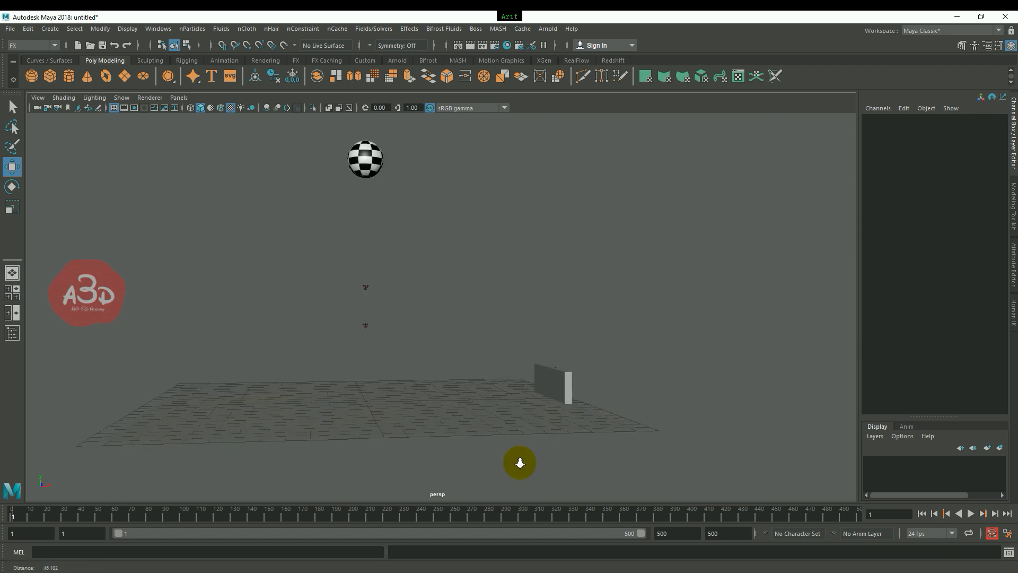
pyautogui.keyDown('alt'); pyautogui.moveTo(665, 455); pyautogui.dragTo(605, 453, button='middle'); pyautogui.keyUp('alt')
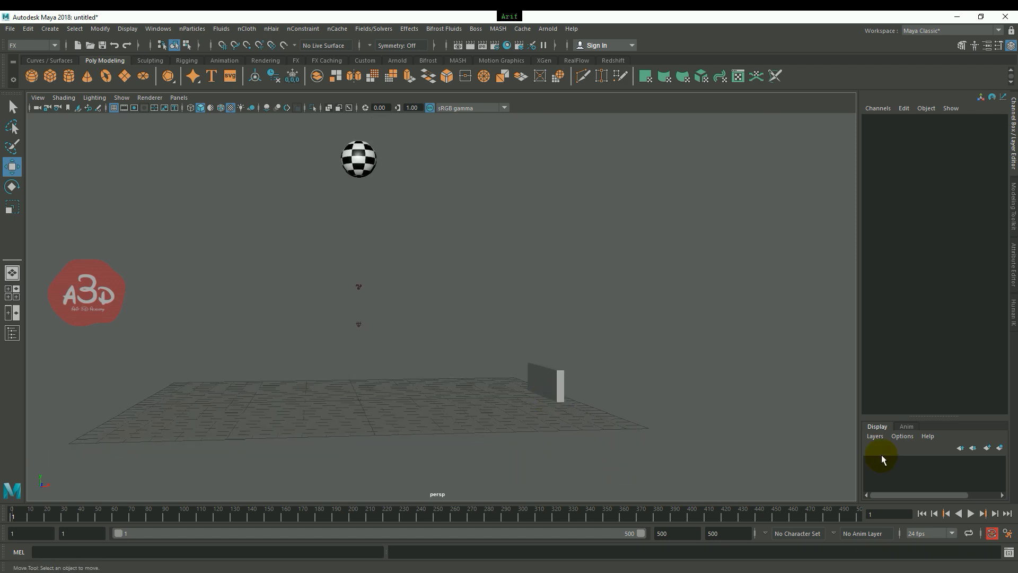
pyautogui.click(971, 514)
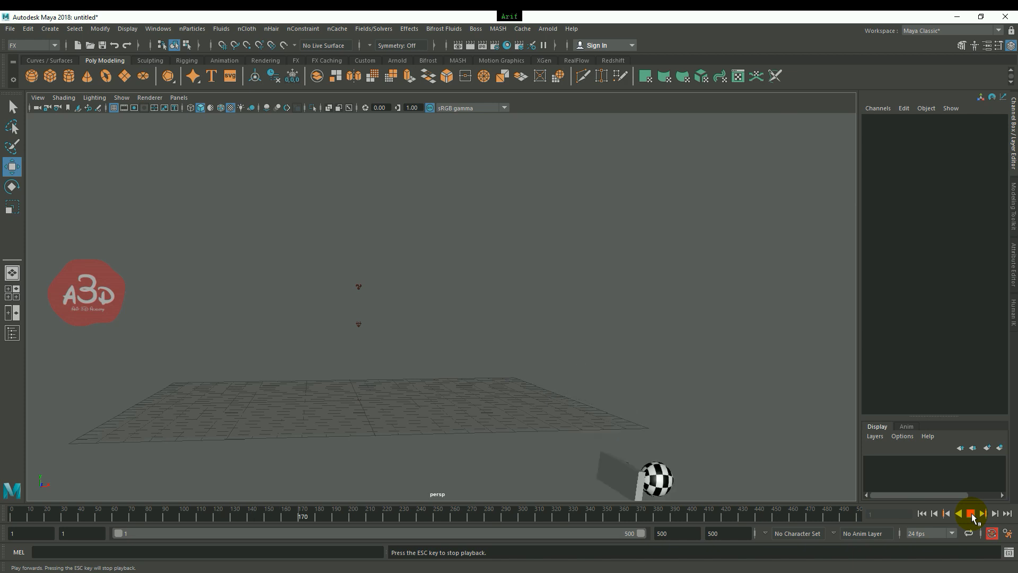
pyautogui.scroll(-3, 801, 432)
pyautogui.scroll(-5, 768, 440)
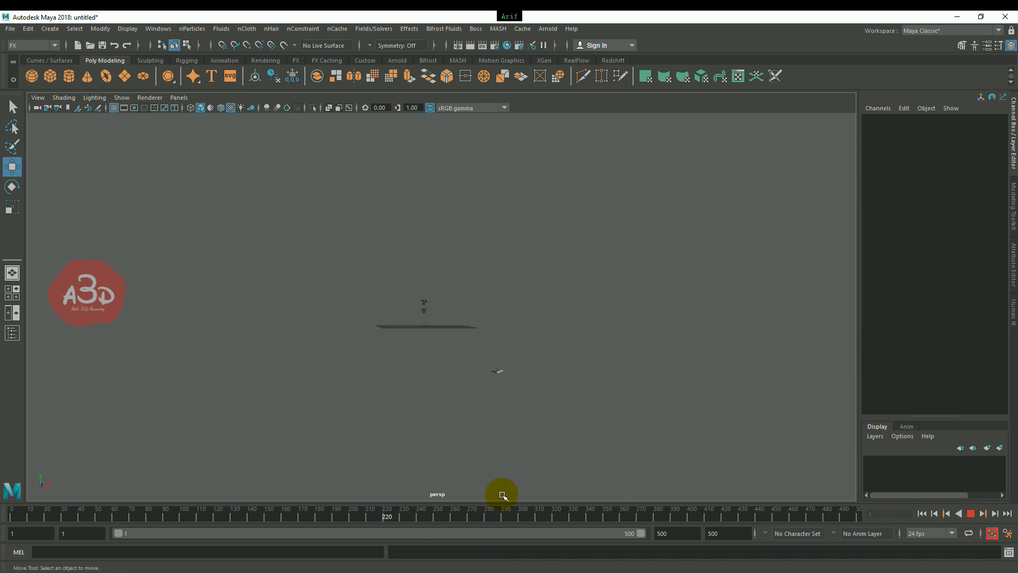
pyautogui.scroll(-3, 573, 478)
pyautogui.scroll(2, 585, 451)
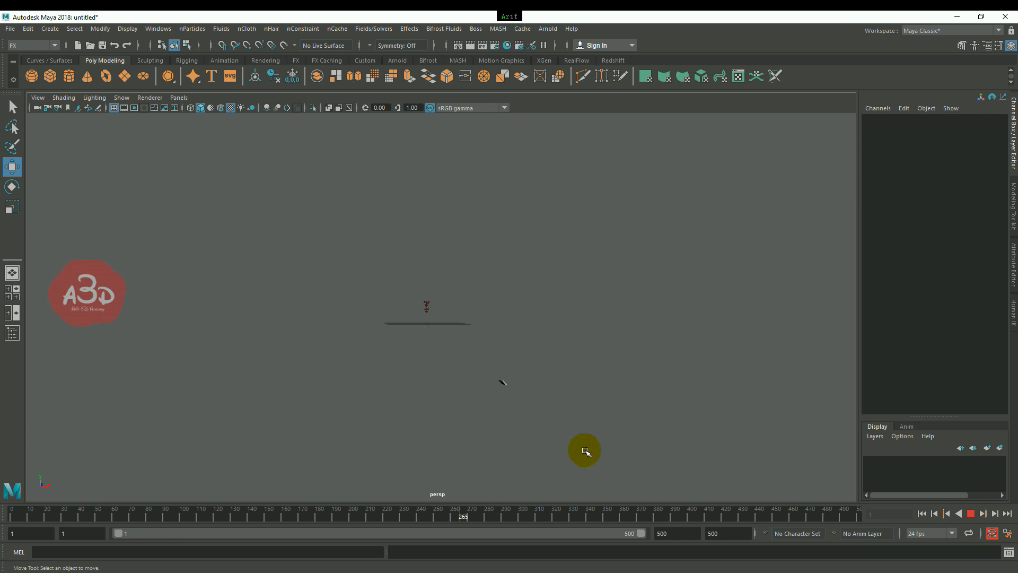
pyautogui.scroll(3, 590, 467)
pyautogui.click(971, 513)
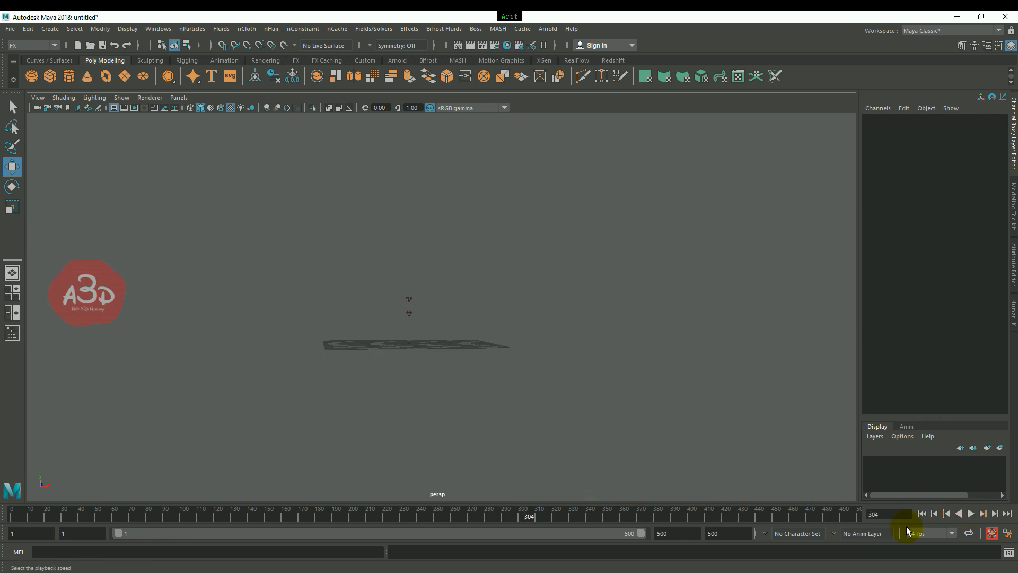
pyautogui.click(923, 513)
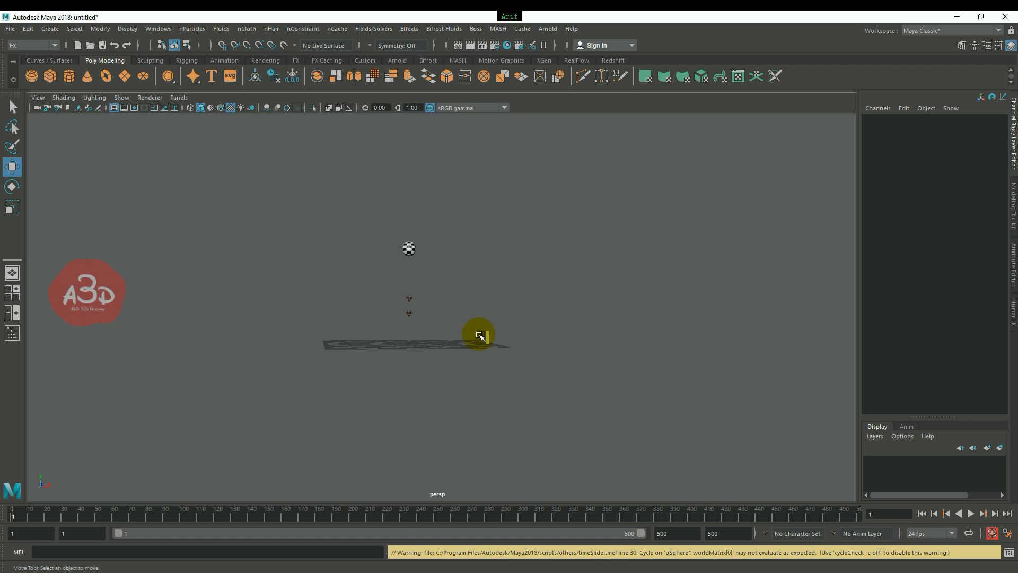
pyautogui.scroll(2, 482, 334)
pyautogui.scroll(2, 453, 357)
pyautogui.keyDown('alt'); pyautogui.moveTo(433, 362); pyautogui.dragTo(705, 352, button='right'); pyautogui.keyUp('alt')
pyautogui.moveTo(705, 353)
pyautogui.keyDown('alt'); pyautogui.mouseDown()
pyautogui.moveTo(563, 330)
pyautogui.moveTo(558, 339)
pyautogui.mouseUp(); pyautogui.keyUp('alt')
# Step: Select the wall, replay the ball striking it until both tumble off, then rewind to frame 1
pyautogui.click(556, 342)
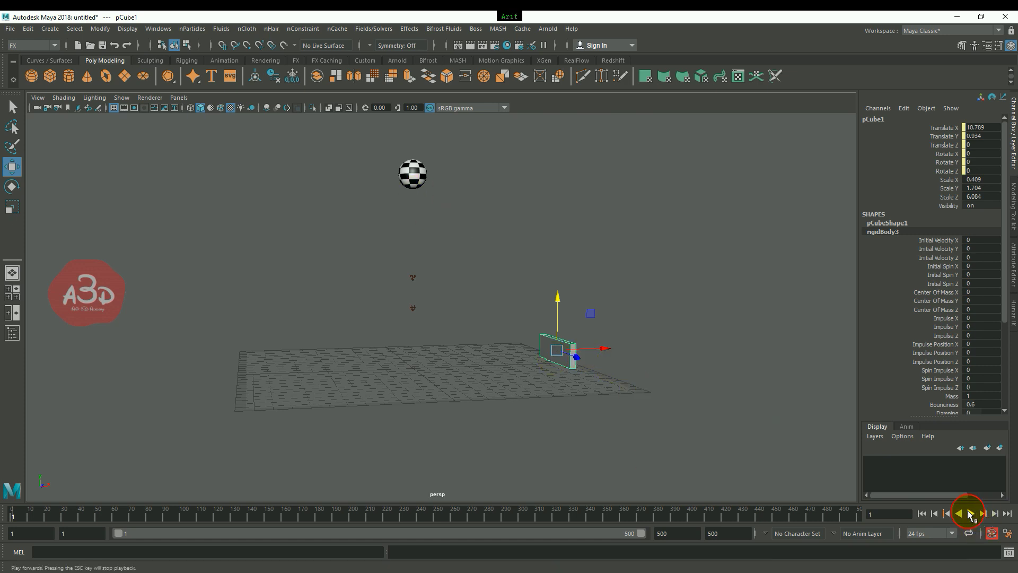
pyautogui.click(971, 514)
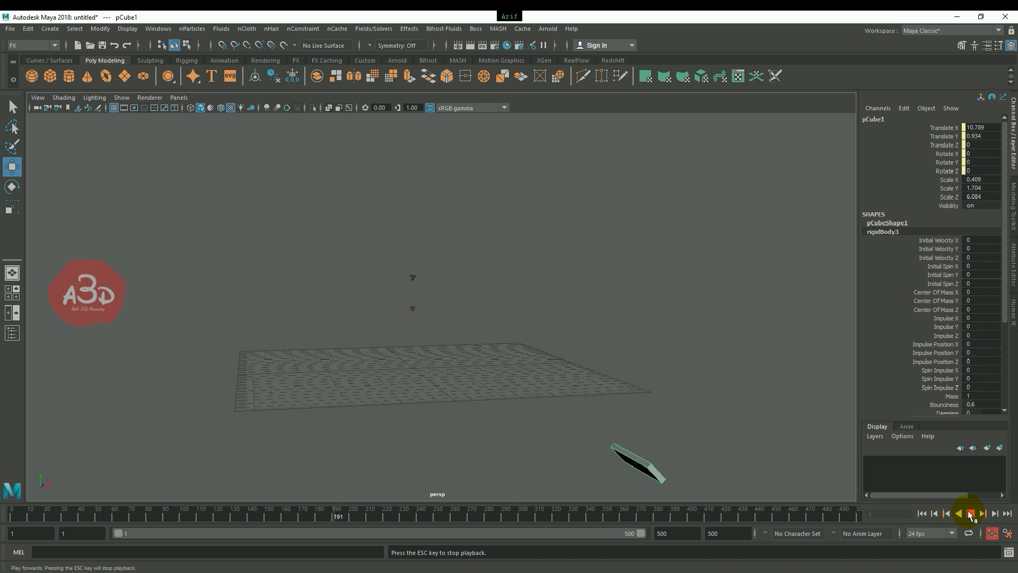
pyautogui.moveTo(747, 450)
pyautogui.keyDown('alt'); pyautogui.mouseDown(button='right')
pyautogui.moveTo(572, 425)
pyautogui.moveTo(566, 376)
pyautogui.mouseUp(button='right'); pyautogui.keyUp('alt')
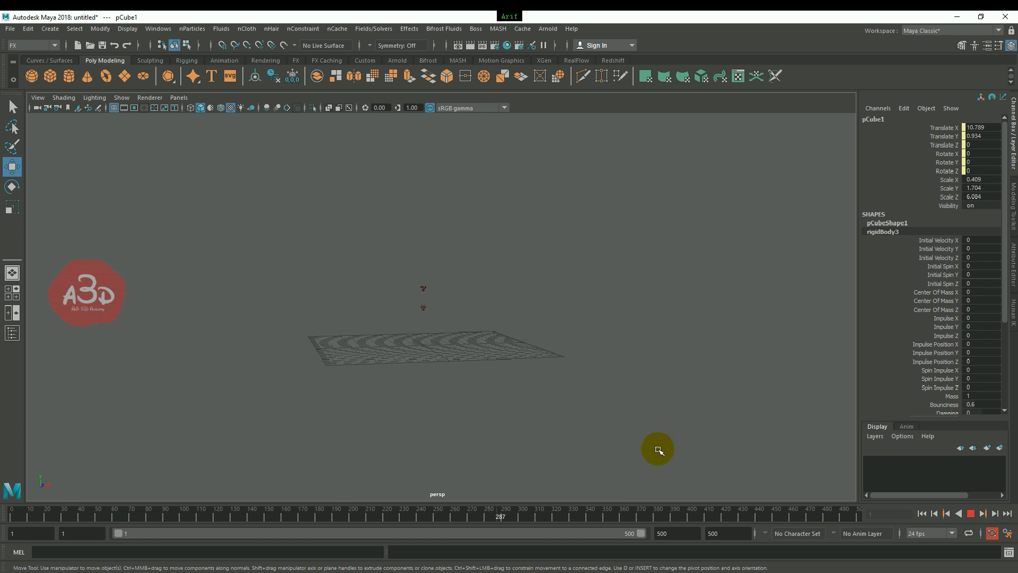
pyautogui.click(971, 513)
pyautogui.click(922, 513)
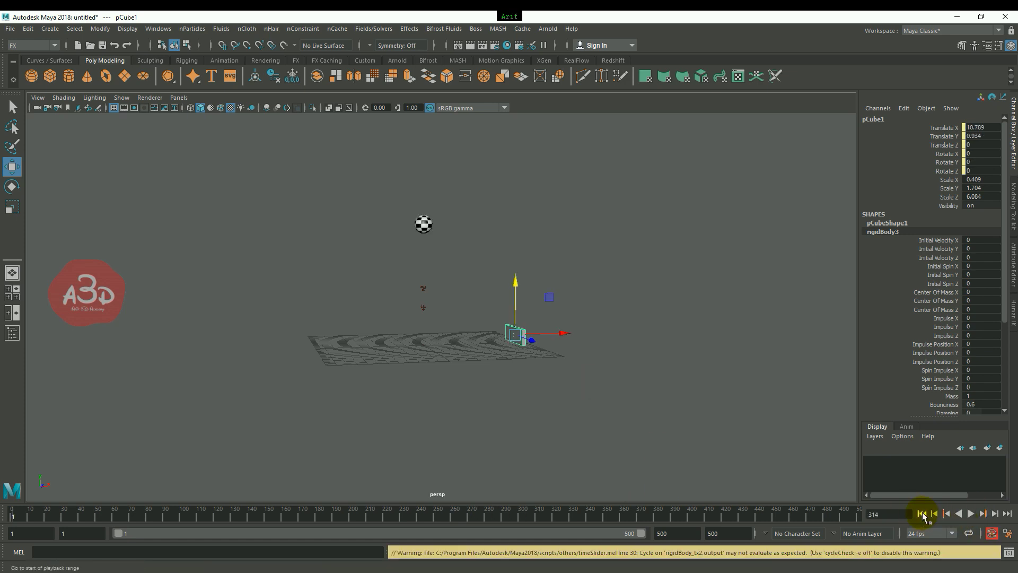
pyautogui.scroll(3, 553, 372)
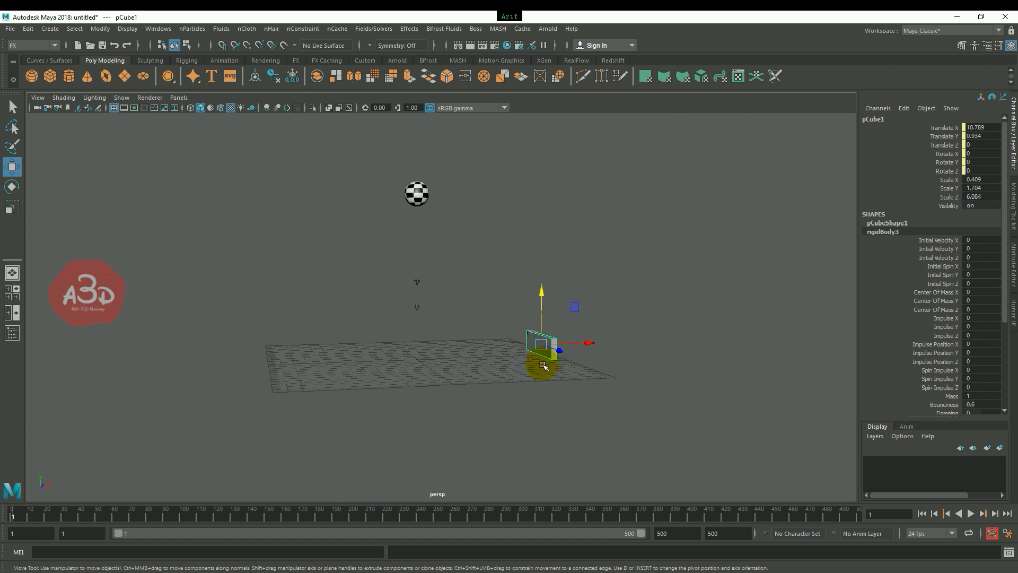
# Step: Move the checker ball left to Translate X -5.564
pyautogui.moveTo(444, 181); pyautogui.dragTo(388, 203)
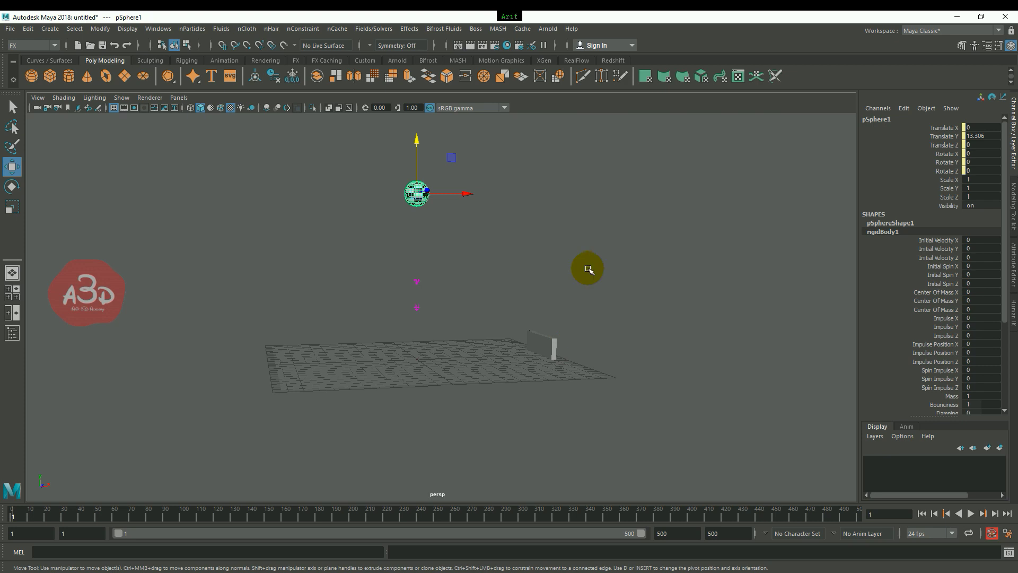
pyautogui.moveTo(448, 194); pyautogui.dragTo(379, 194)
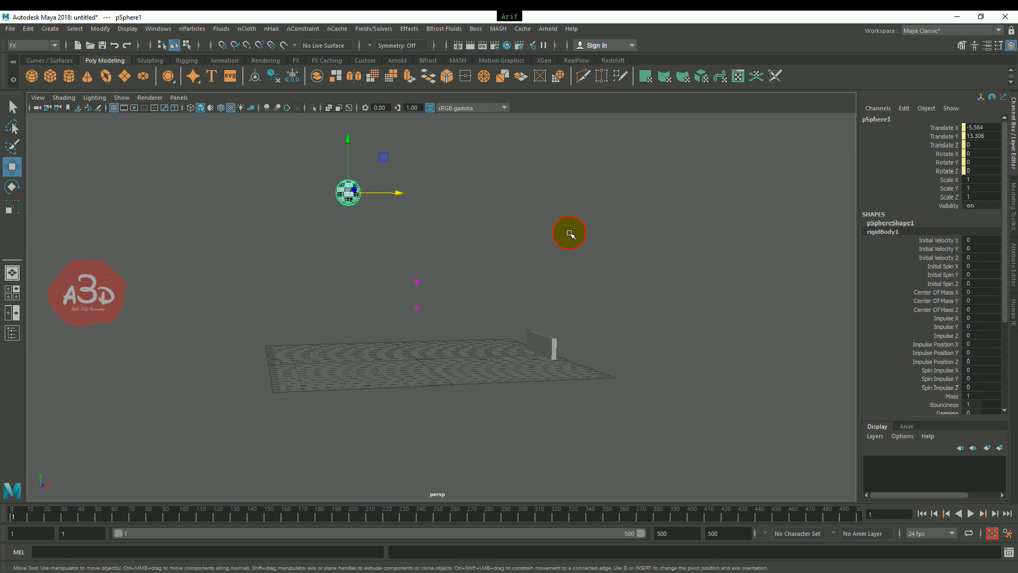
pyautogui.click(570, 234)
# Step: Play the simulation to frame 391 as the wall is knocked away, then select the wall
pyautogui.click(974, 512)
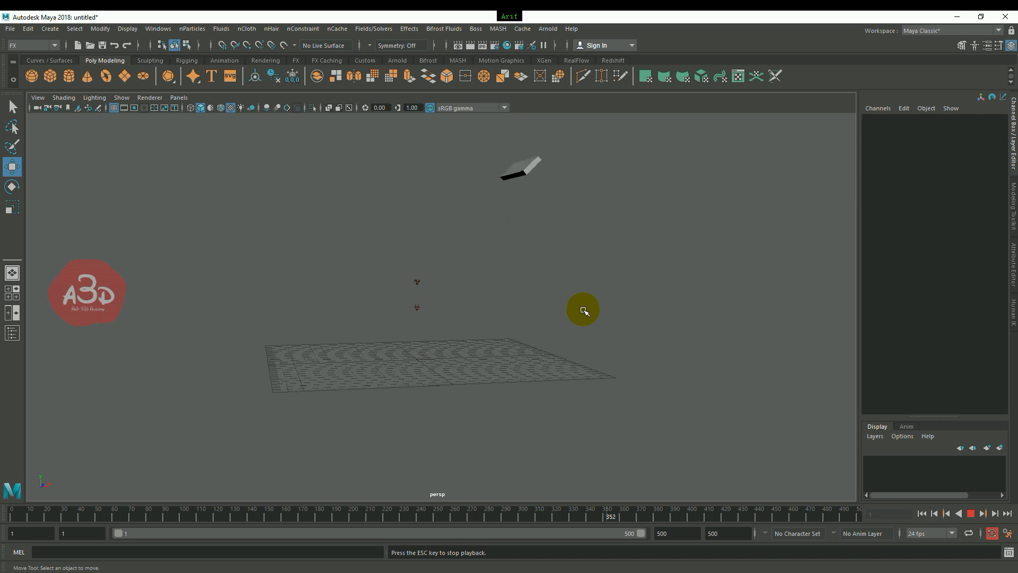
pyautogui.click(971, 514)
pyautogui.scroll(-2, 627, 325)
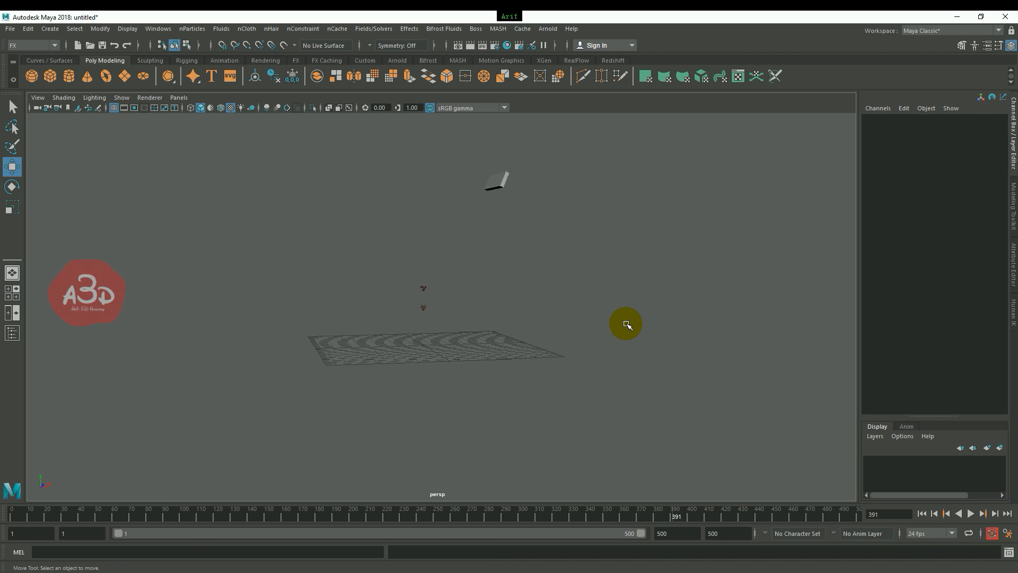
pyautogui.moveTo(457, 295)
pyautogui.keyDown('alt'); pyautogui.mouseDown()
pyautogui.moveTo(532, 308)
pyautogui.moveTo(521, 295)
pyautogui.mouseUp(); pyautogui.keyUp('alt')
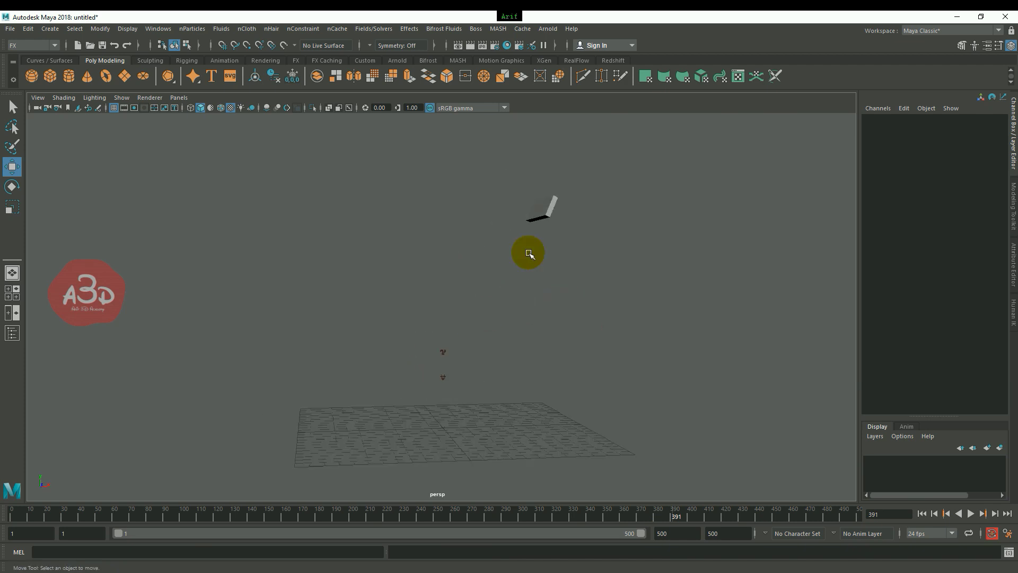
pyautogui.moveTo(587, 250); pyautogui.dragTo(495, 175)
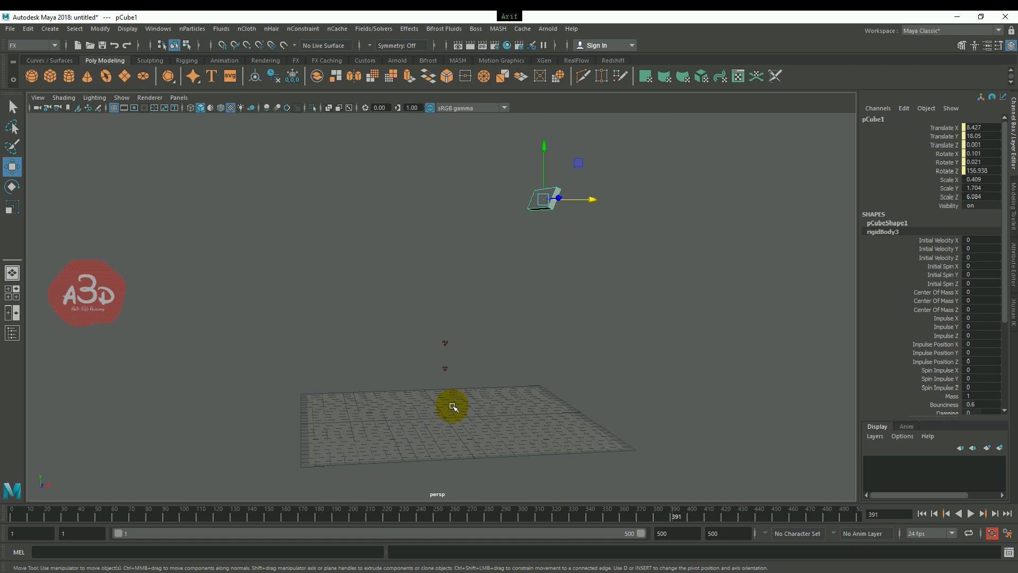
# Step: Replay the collision from frame 1 twice, rewind to frame 1, and select the checker ball
pyautogui.click(922, 514)
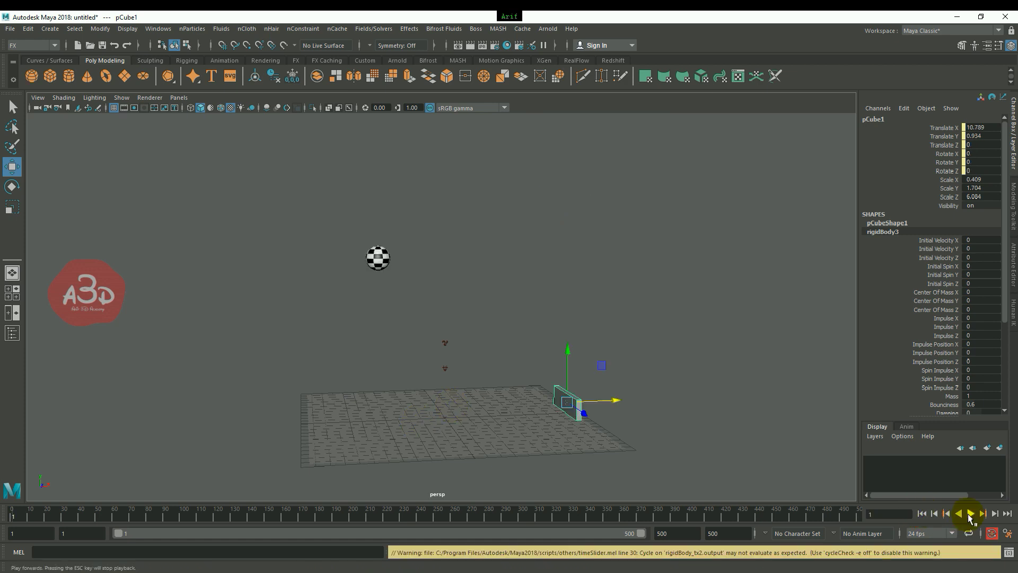
pyautogui.click(970, 514)
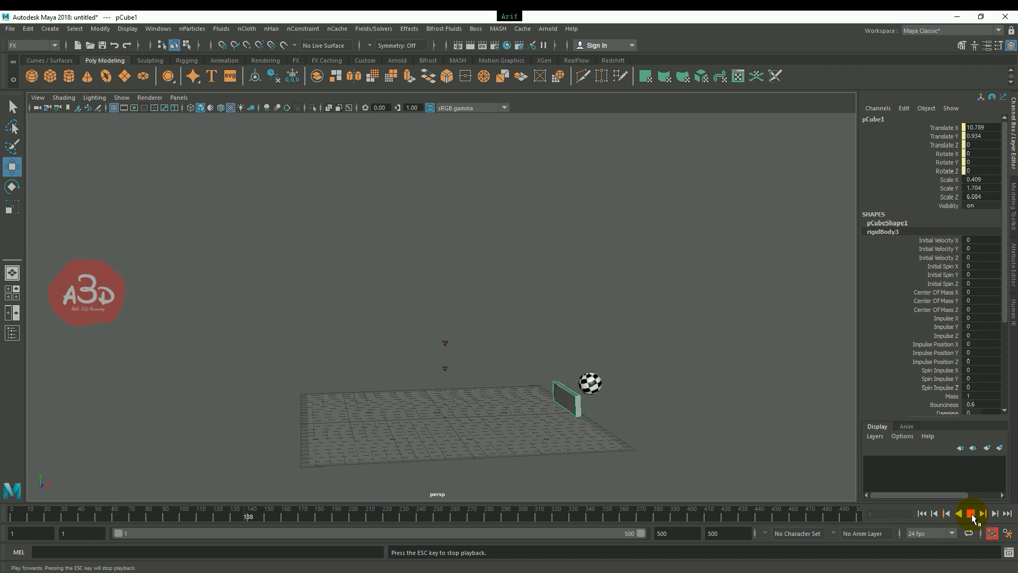
pyautogui.click(973, 515)
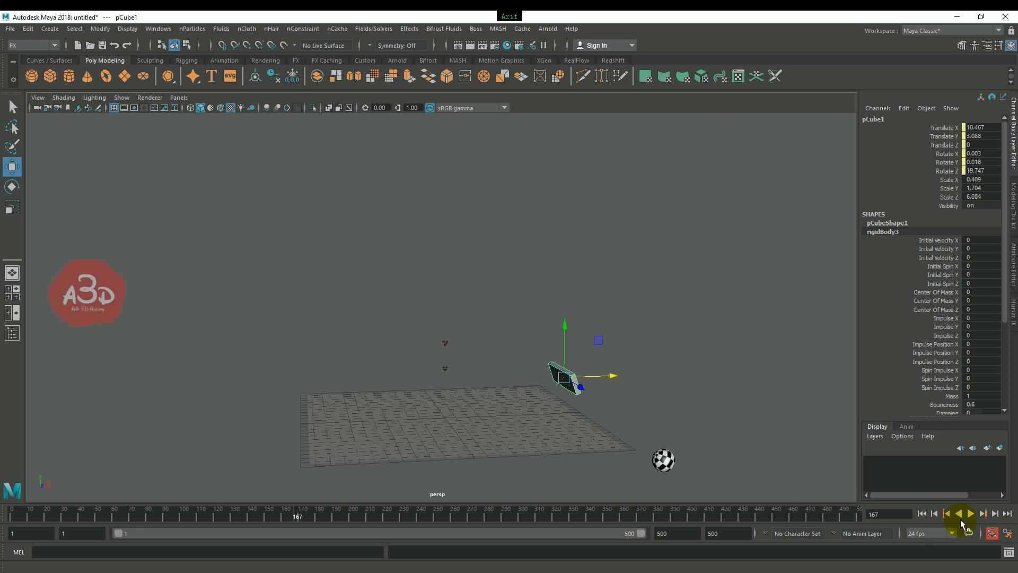
pyautogui.click(971, 514)
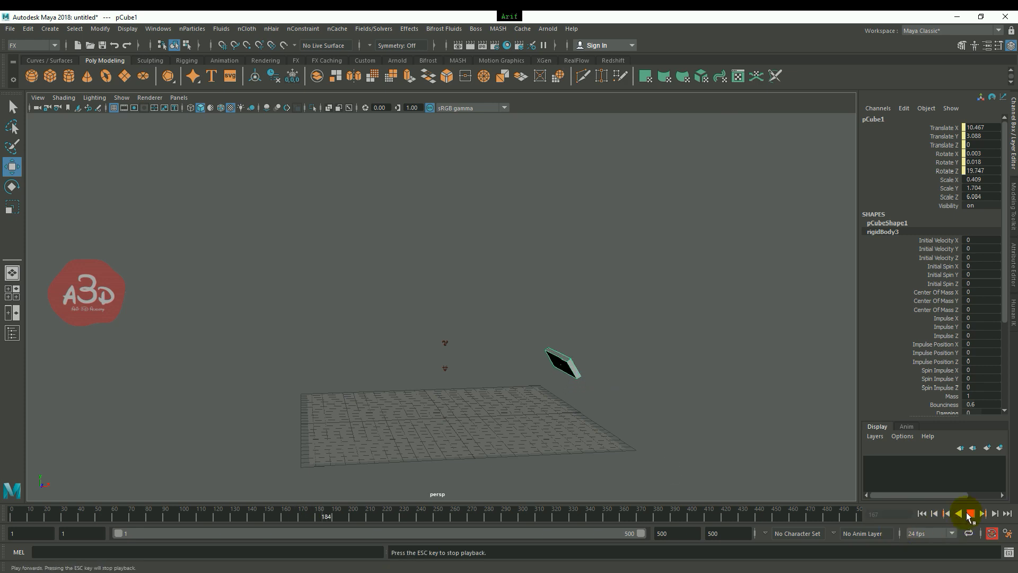
pyautogui.click(970, 514)
pyautogui.click(922, 514)
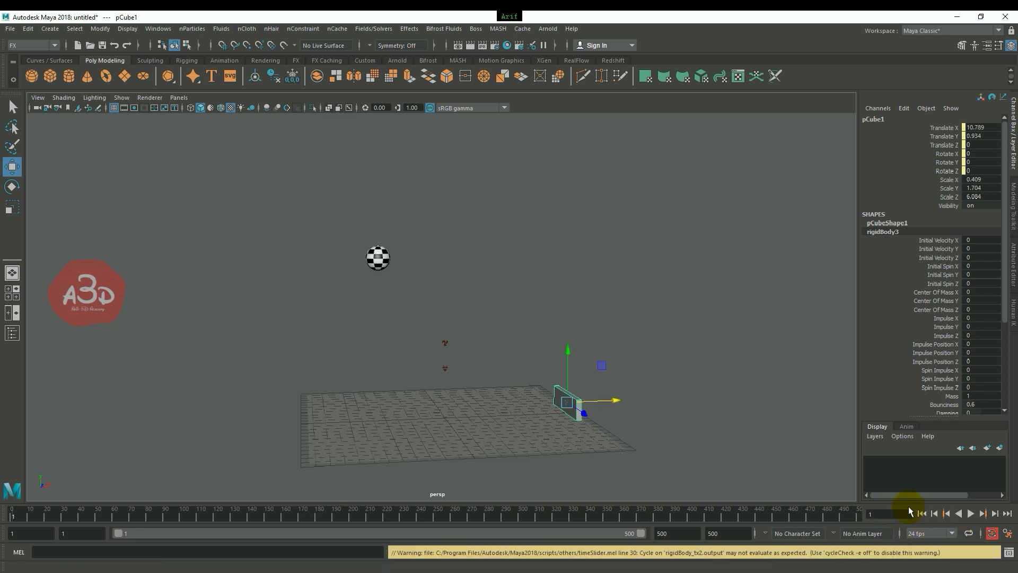
pyautogui.click(374, 261)
# Step: Move the ball to Translate X -3.974, replay to frame 174, and rewind to frame 1
pyautogui.moveTo(405, 258); pyautogui.dragTo(427, 258)
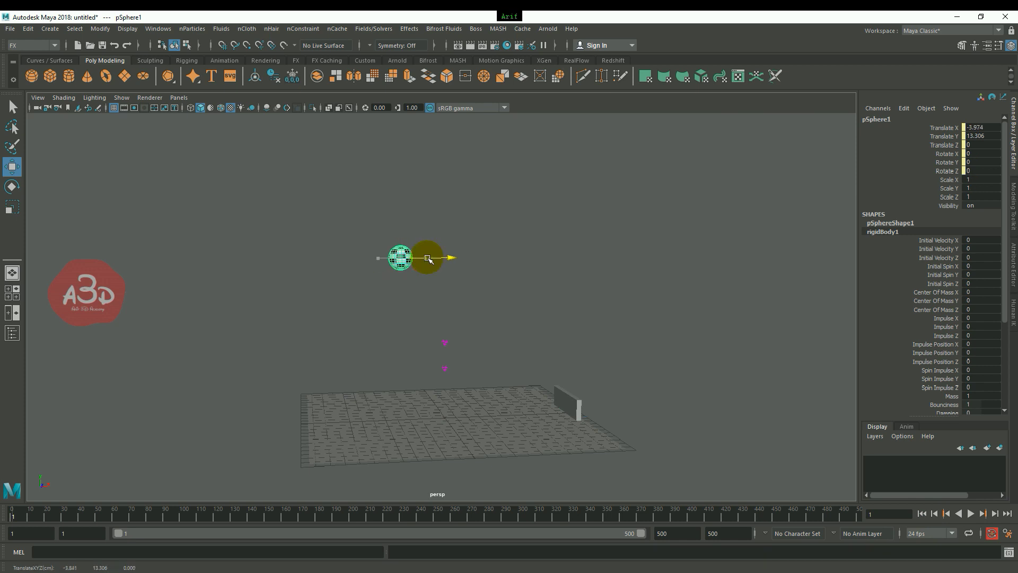
pyautogui.click(497, 290)
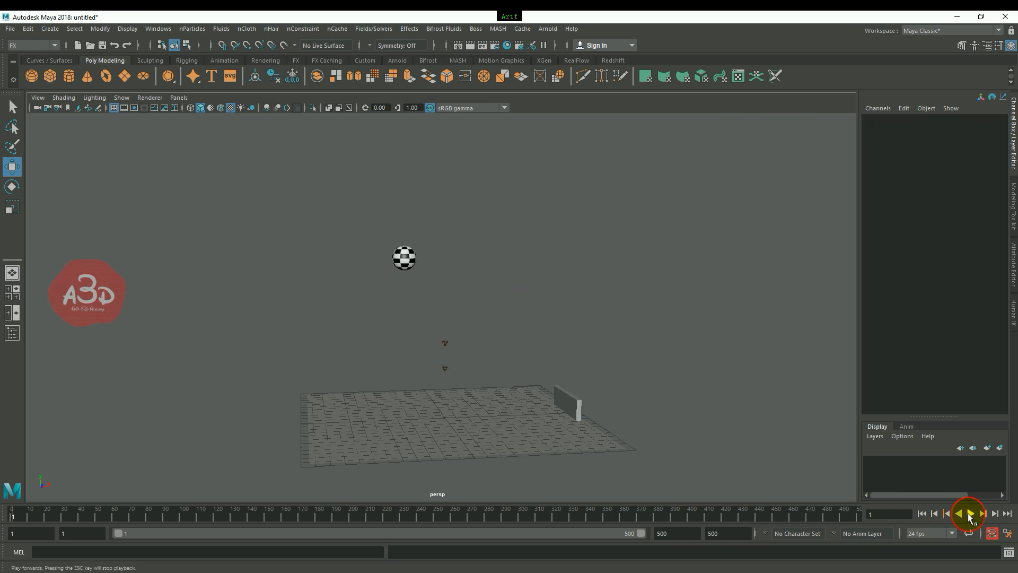
pyautogui.click(971, 513)
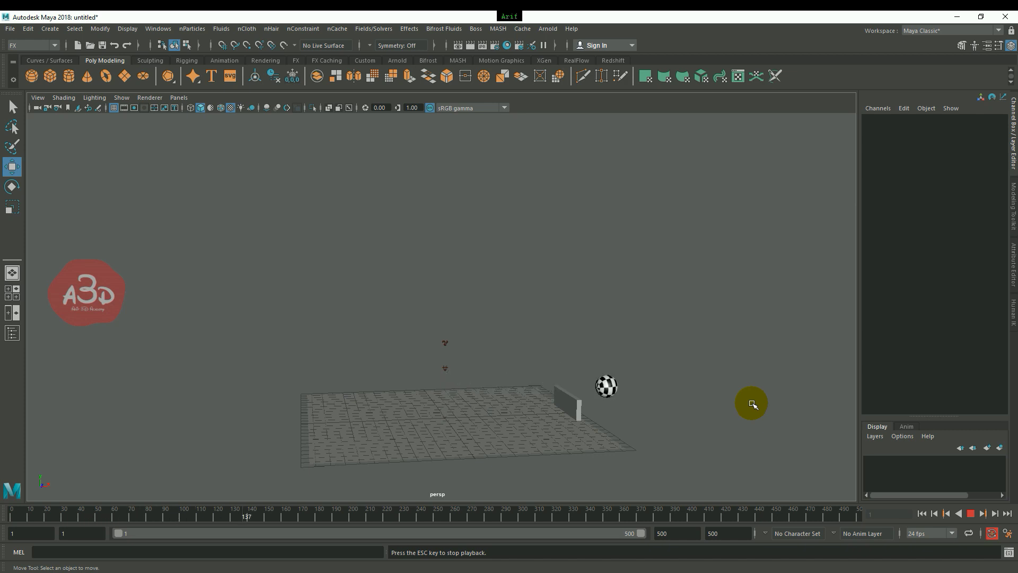
pyautogui.click(971, 514)
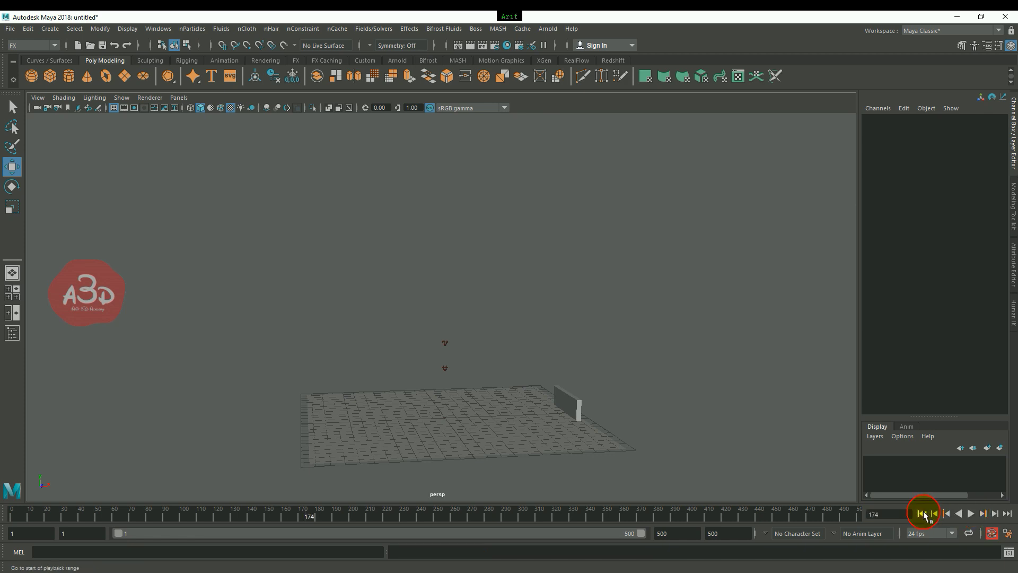
pyautogui.click(924, 515)
# Step: Raise the checker ball higher above the plane and shift it to X -2.91
pyautogui.click(402, 233)
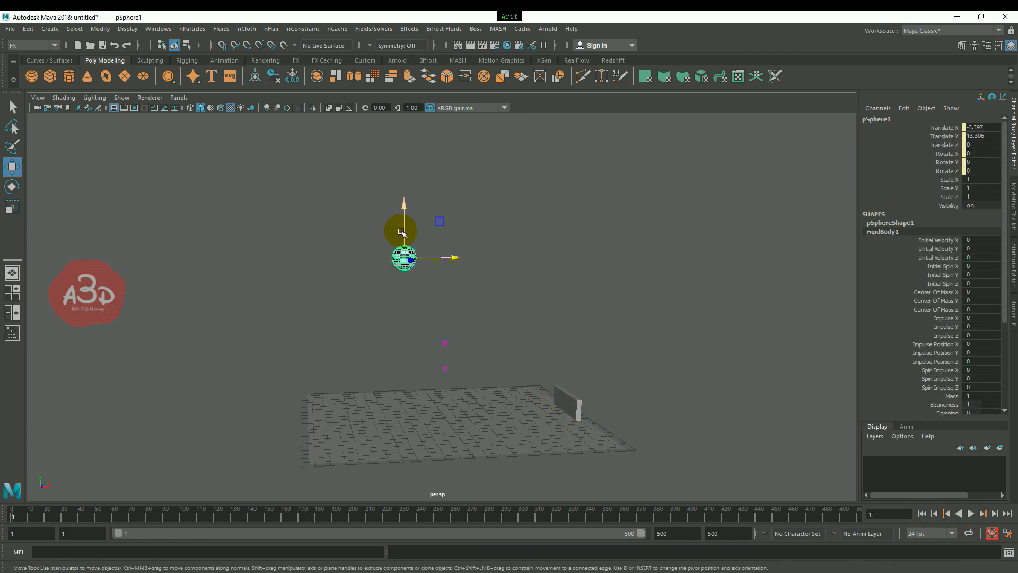
pyautogui.moveTo(403, 229); pyautogui.dragTo(405, 188)
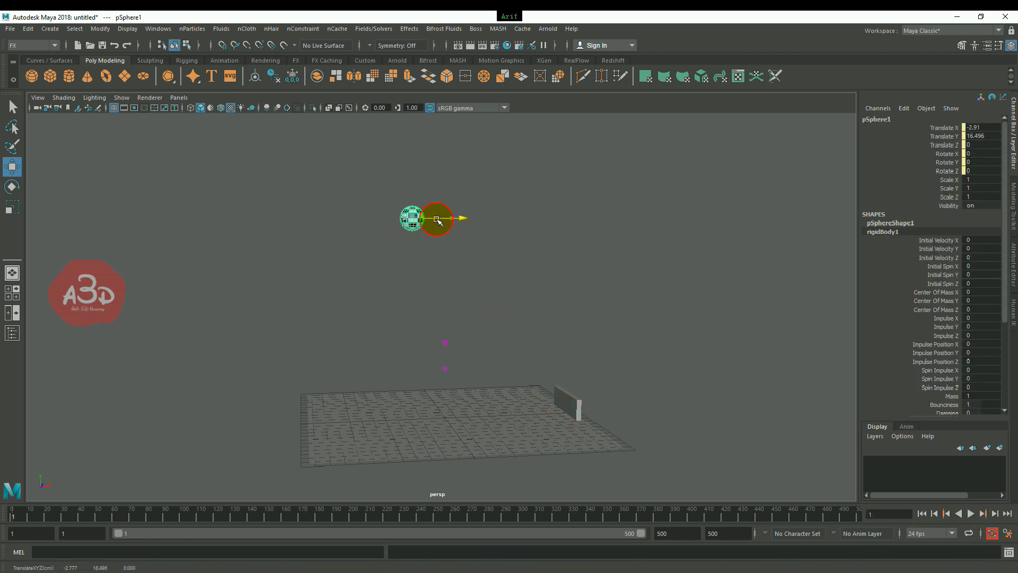
pyautogui.moveTo(439, 218); pyautogui.dragTo(456, 218)
pyautogui.click(705, 332)
# Step: Replay the simulation to frame 437, following the falling pieces, then rewind to frame 1
pyautogui.click(970, 515)
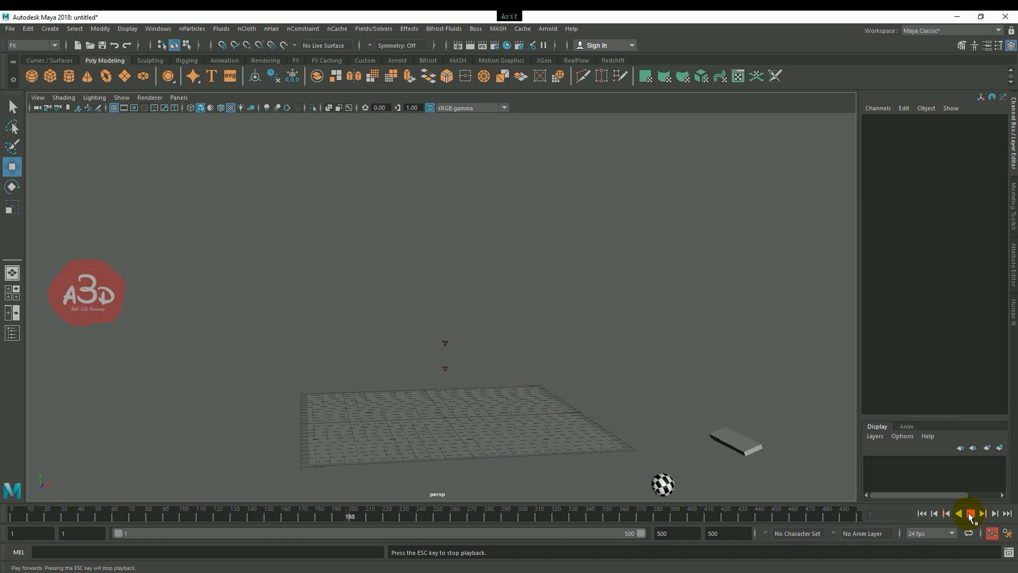
pyautogui.scroll(-2, 769, 451)
pyautogui.scroll(-2, 716, 448)
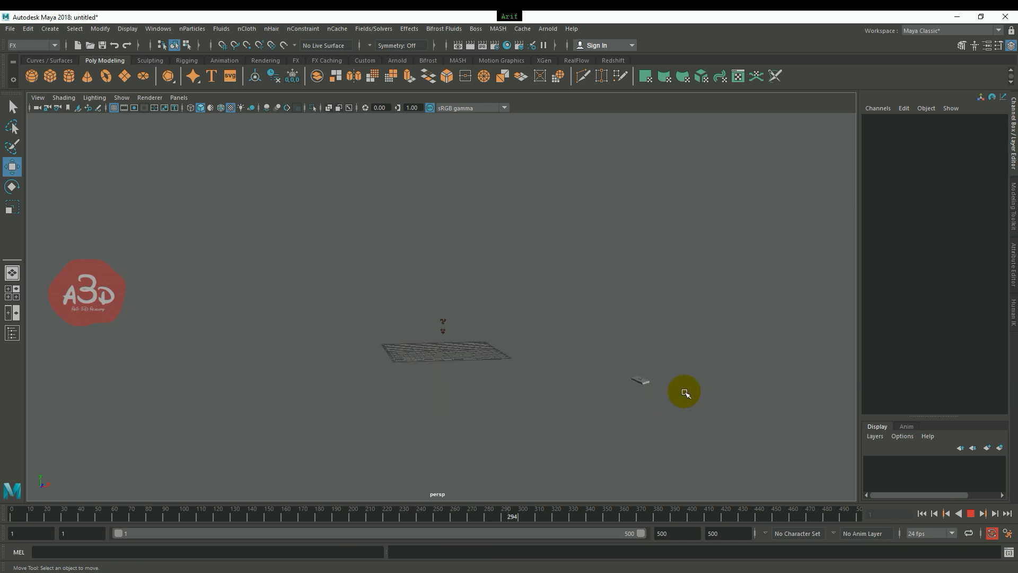
pyautogui.scroll(-3, 652, 393)
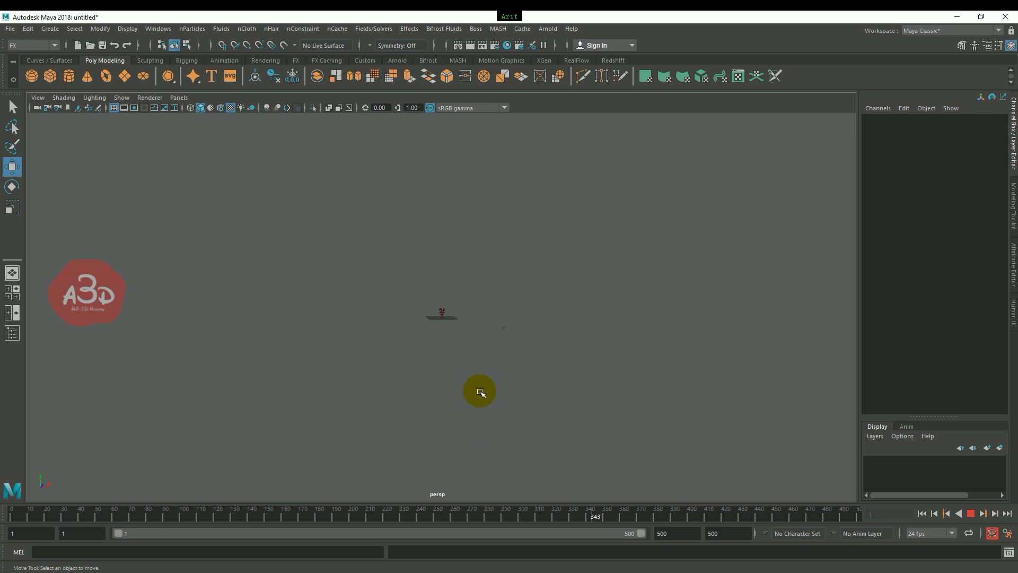
pyautogui.scroll(4, 570, 434)
pyautogui.keyDown('alt'); pyautogui.moveTo(614, 423); pyautogui.dragTo(528, 417, button='middle'); pyautogui.keyUp('alt')
pyautogui.click(972, 515)
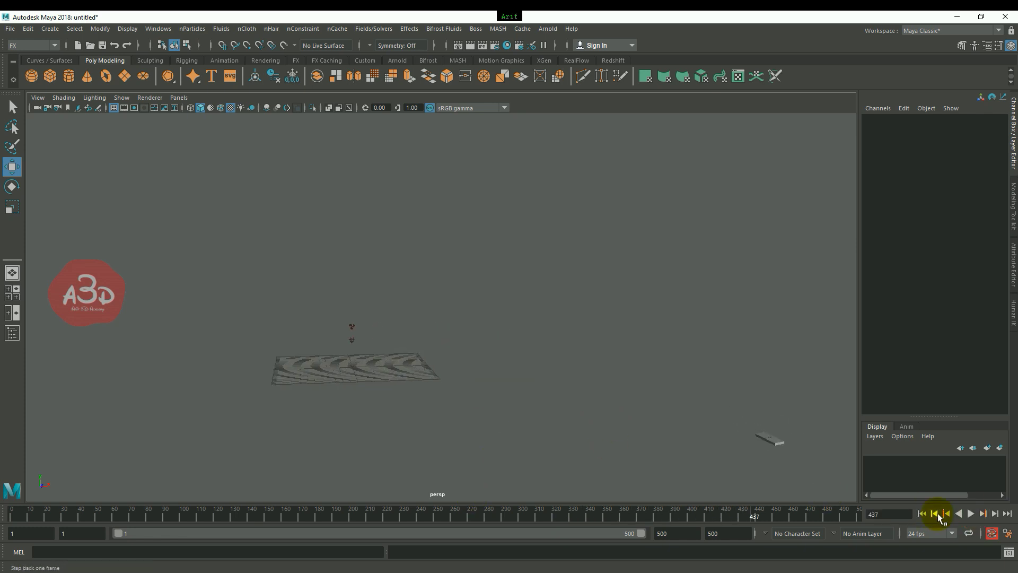
pyautogui.click(923, 513)
pyautogui.moveTo(377, 398)
pyautogui.keyDown('alt'); pyautogui.mouseDown()
pyautogui.moveTo(484, 407)
pyautogui.moveTo(405, 409)
pyautogui.moveTo(415, 393)
pyautogui.moveTo(371, 396)
pyautogui.moveTo(424, 397)
pyautogui.mouseUp(); pyautogui.keyUp('alt')
# Step: Give the wall pCube1 a new yellow Lambert material, lambert2
pyautogui.click(555, 374)
pyautogui.moveTo(555, 375); pyautogui.dragTo(642, 518, button='right')
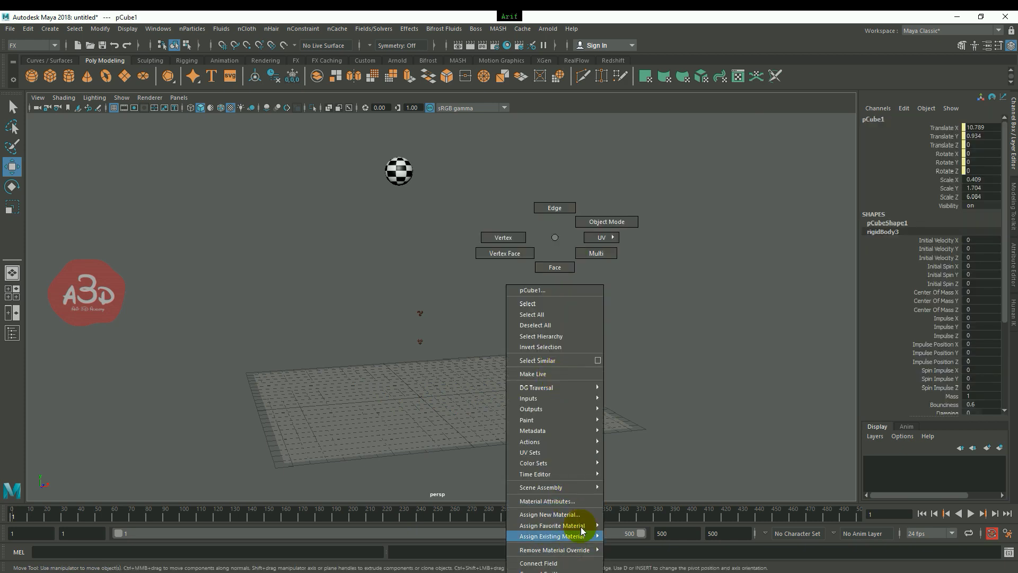
pyautogui.click(645, 505)
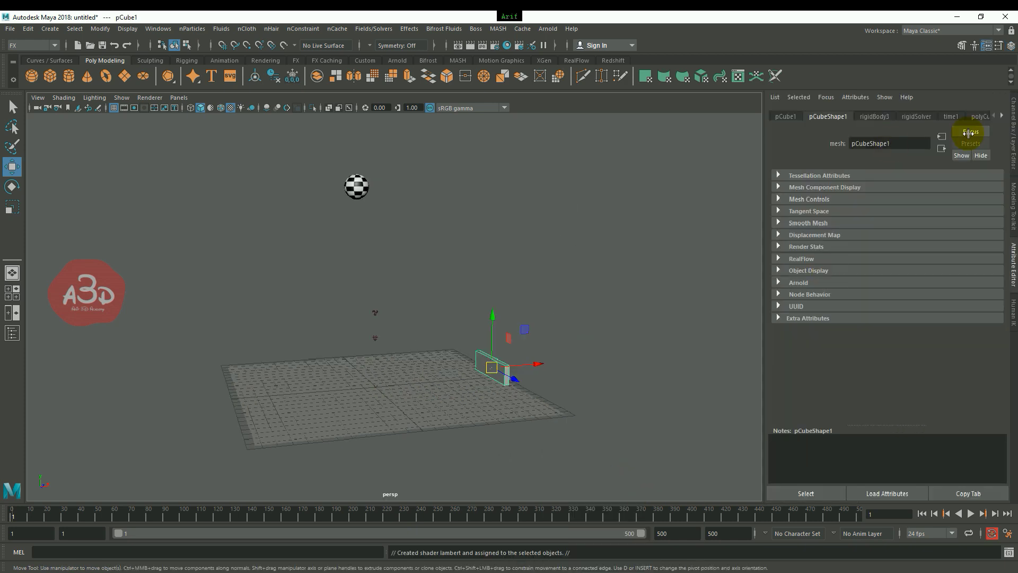
pyautogui.click(1003, 114)
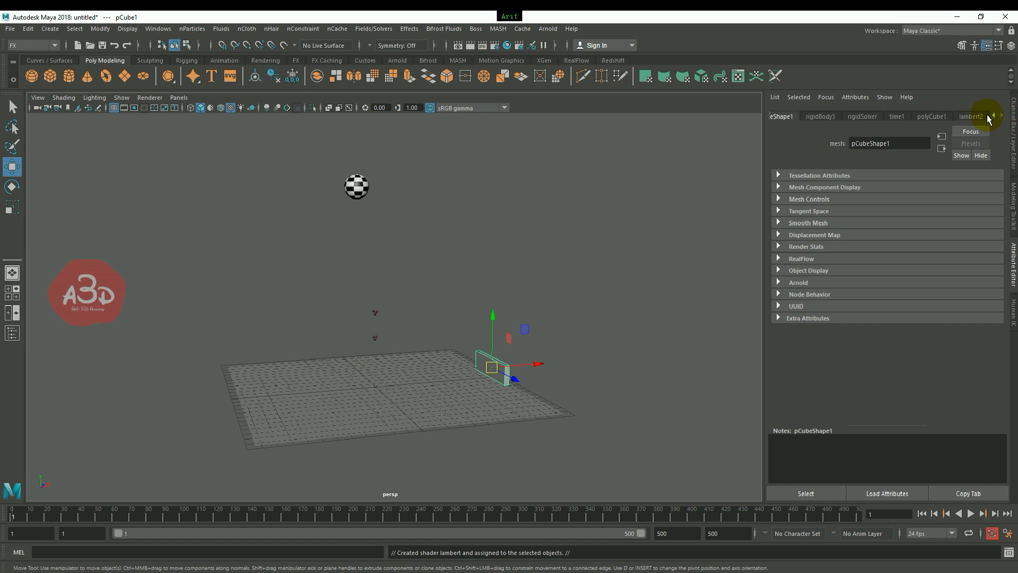
pyautogui.click(981, 117)
pyautogui.click(874, 235)
pyautogui.click(847, 206)
pyautogui.click(586, 264)
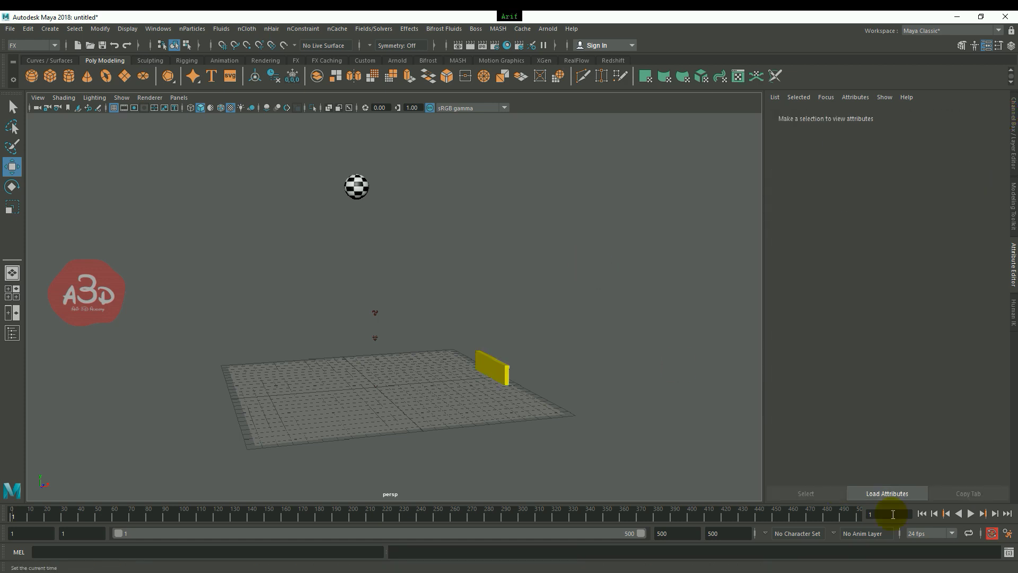
# Step: Replay the simulation to frame 162 and rewind to frame 1
pyautogui.click(971, 514)
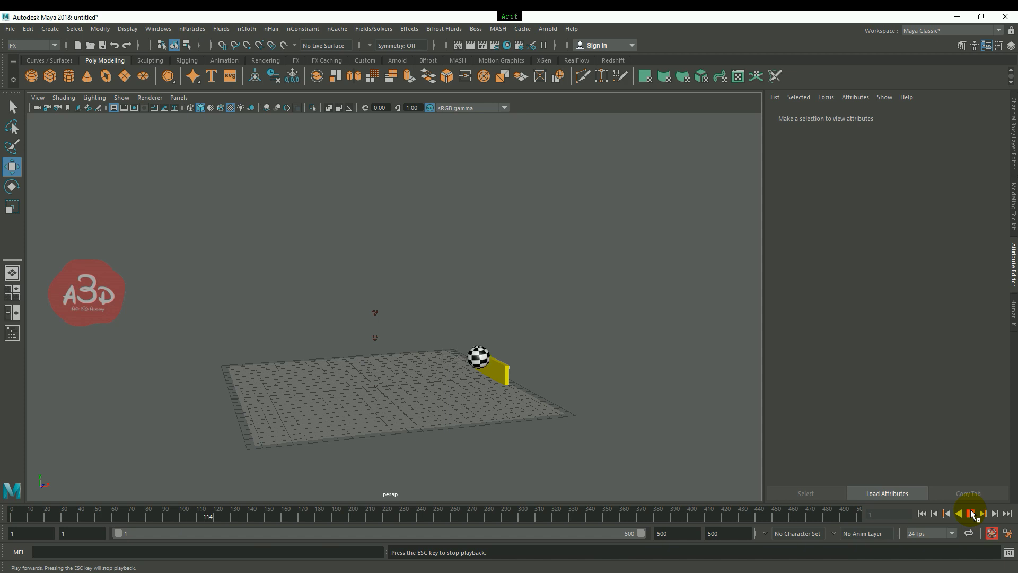
pyautogui.click(972, 513)
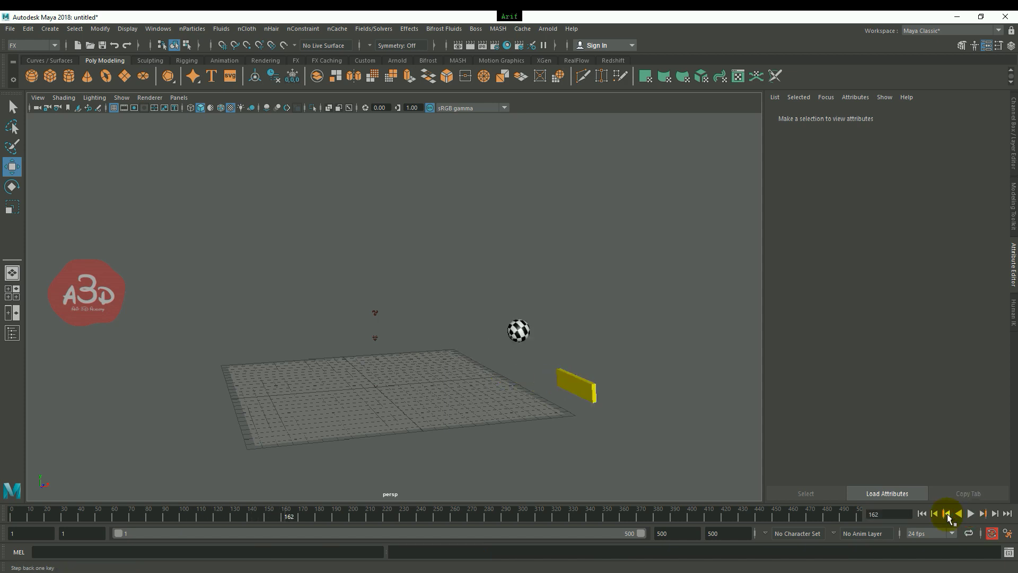
pyautogui.click(922, 514)
# Step: Try dropping lambert2 on the sphere, cancel it, and bring up the Windows menu
pyautogui.click(487, 360)
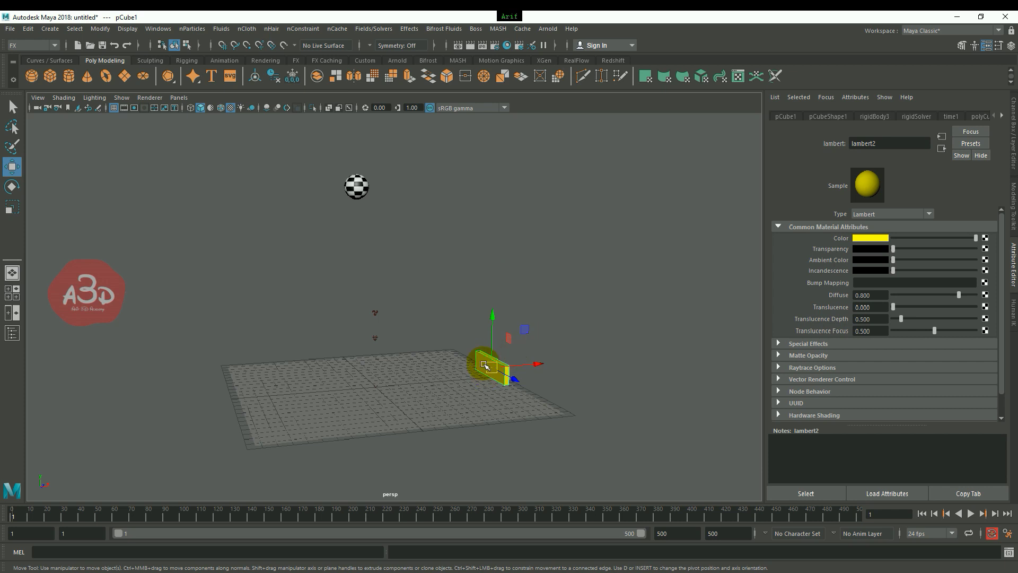
pyautogui.moveTo(487, 365); pyautogui.dragTo(360, 188, button='middle')
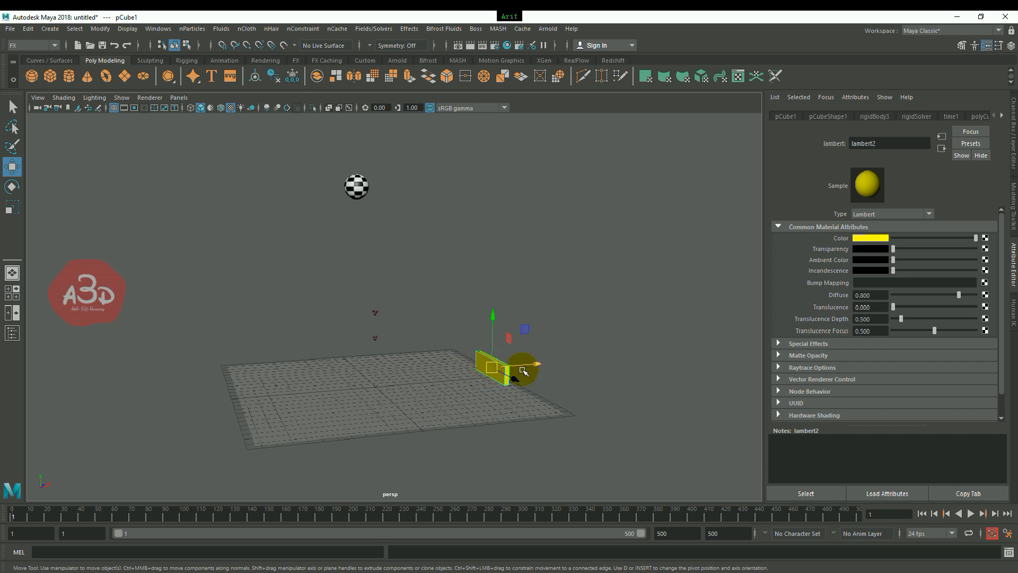
pyautogui.moveTo(359, 189)
pyautogui.mouseDown(button='middle')
pyautogui.moveTo(550, 486)
pyautogui.moveTo(472, 340)
pyautogui.mouseUp(button='middle')
pyautogui.click(160, 29)
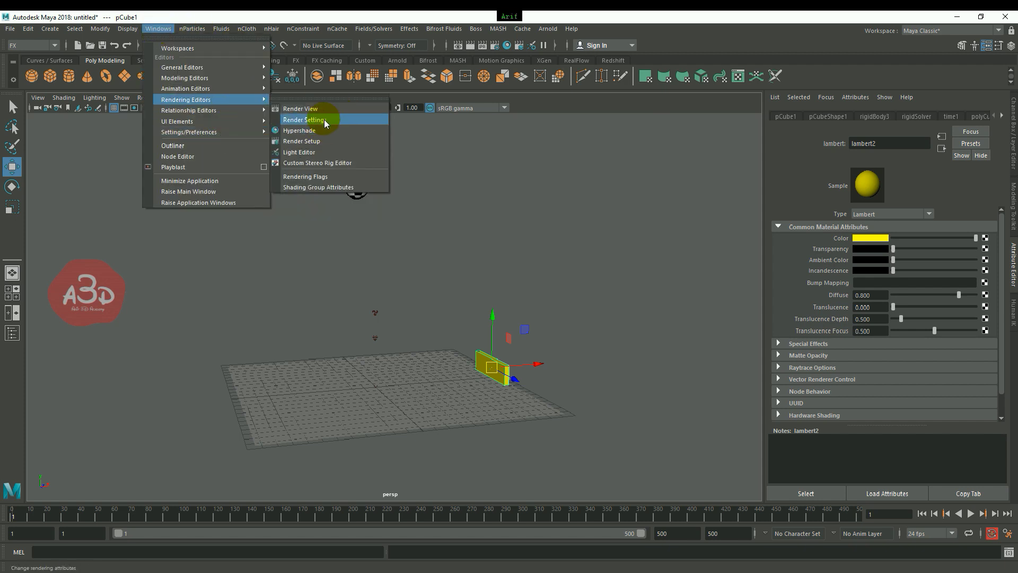
# Step: Link gravityField1 to pCube1 in the Dynamic Relationships Editor, then close the editor
pyautogui.moveTo(186, 88)
pyautogui.click(314, 174)
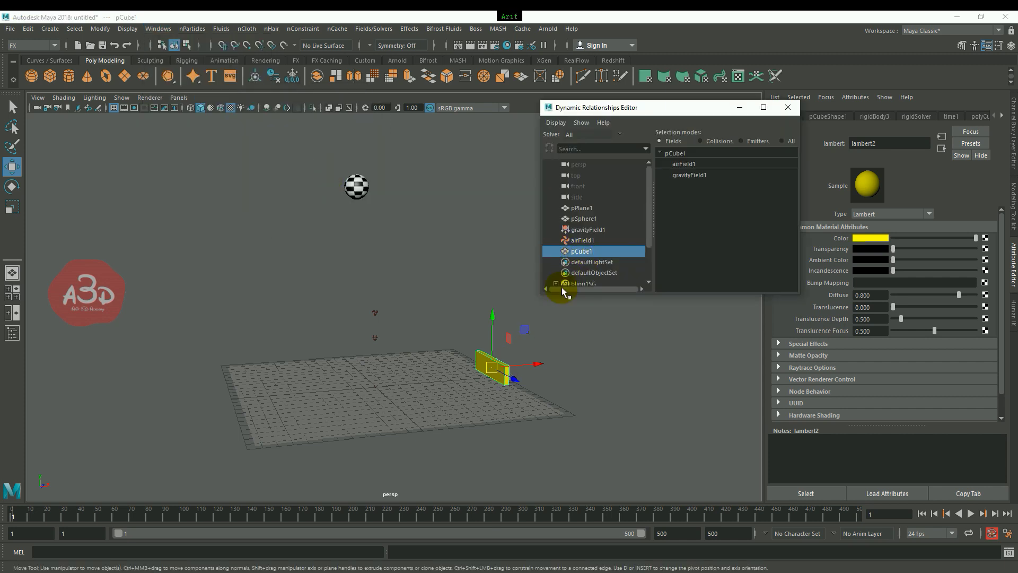
pyautogui.click(678, 179)
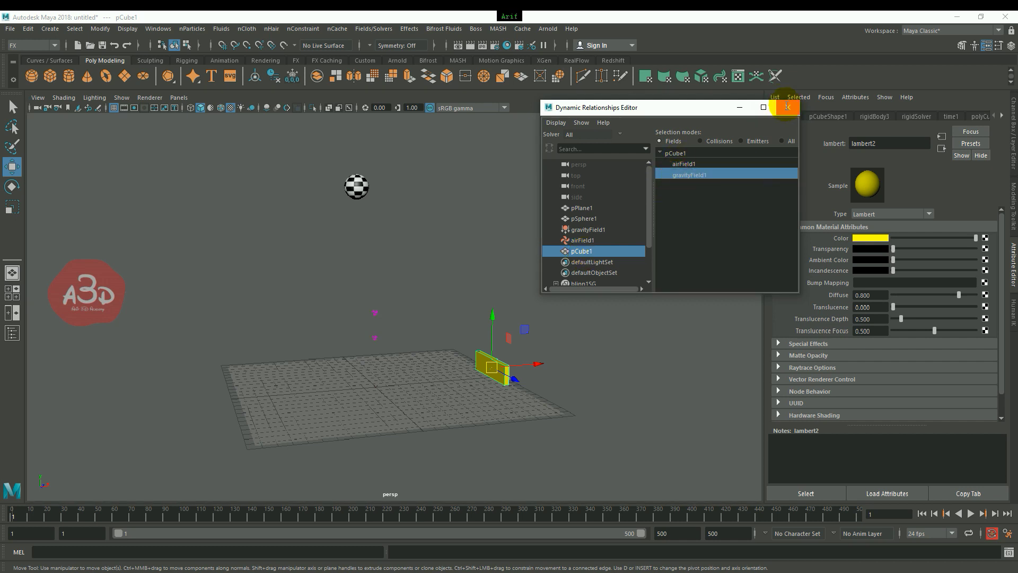
pyautogui.click(787, 107)
pyautogui.click(618, 332)
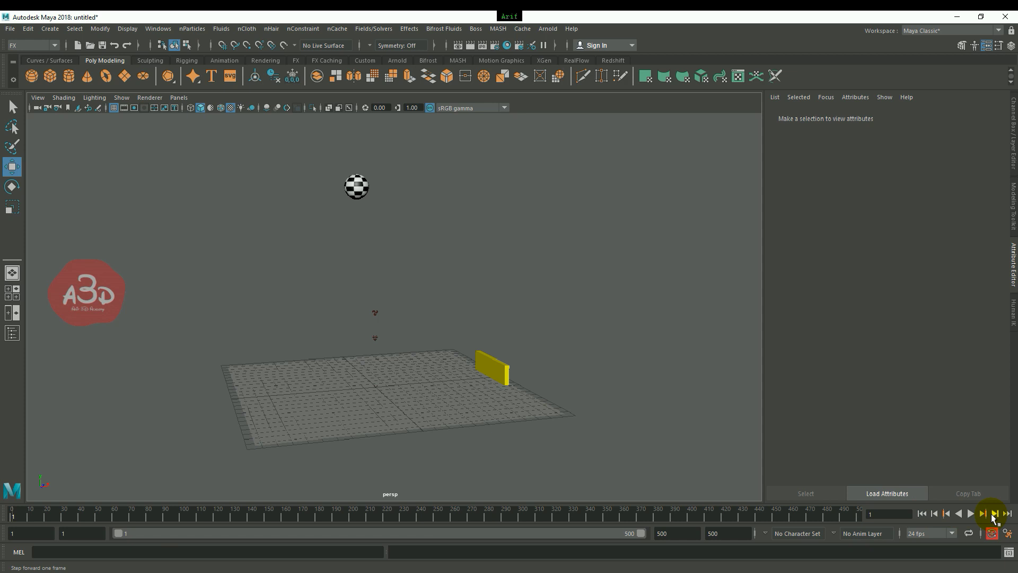
pyautogui.click(971, 513)
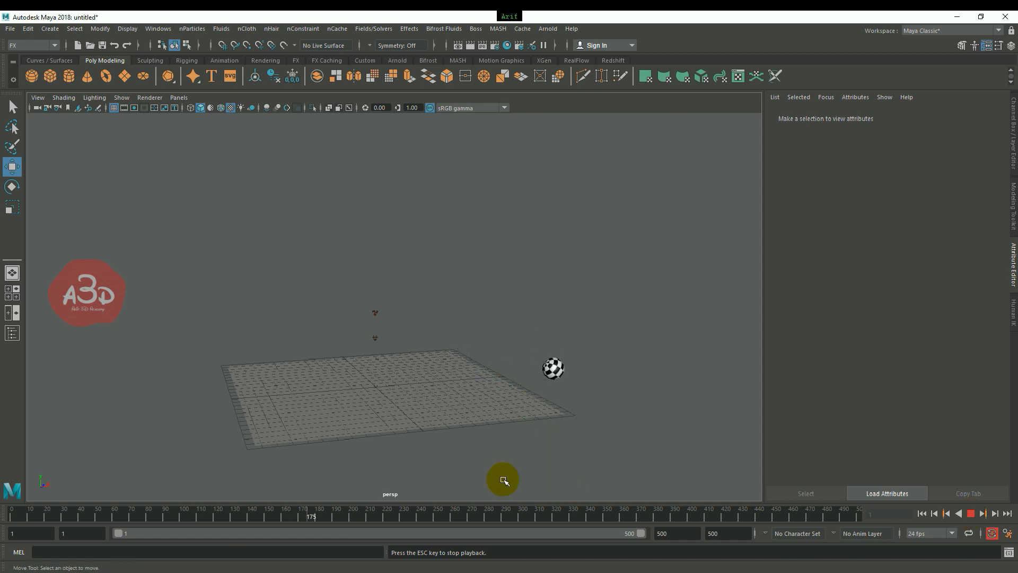
pyautogui.click(971, 513)
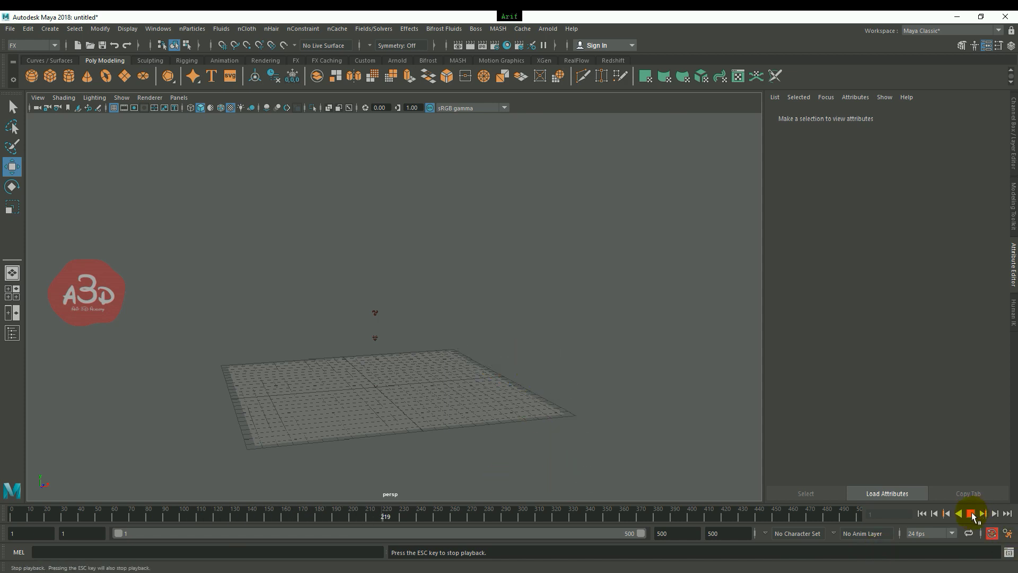
pyautogui.scroll(-5, 625, 344)
pyautogui.keyDown('alt'); pyautogui.moveTo(626, 344); pyautogui.dragTo(623, 364); pyautogui.keyUp('alt')
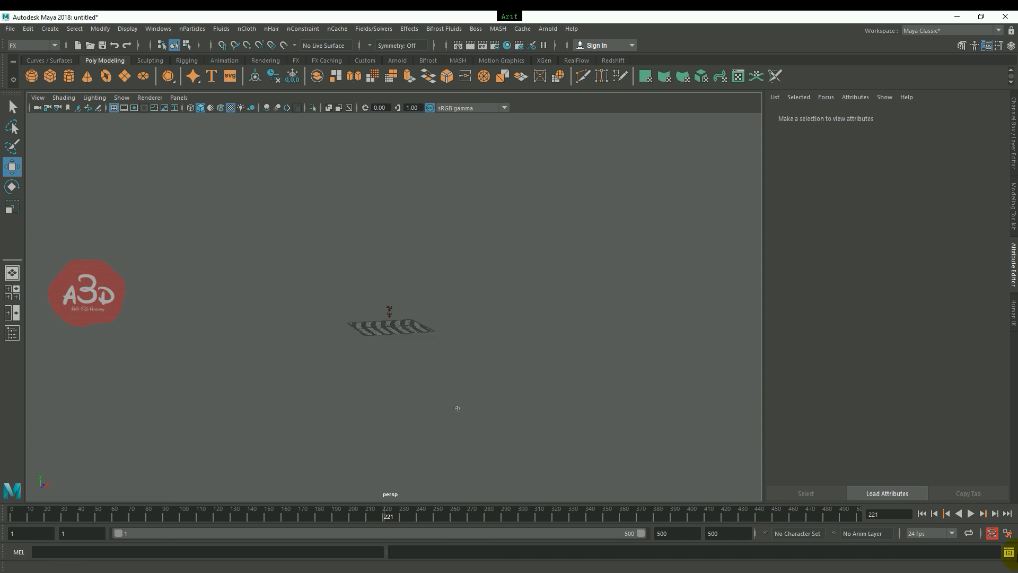
pyautogui.click(922, 513)
pyautogui.scroll(2, 491, 345)
pyautogui.scroll(3, 500, 352)
pyautogui.click(969, 512)
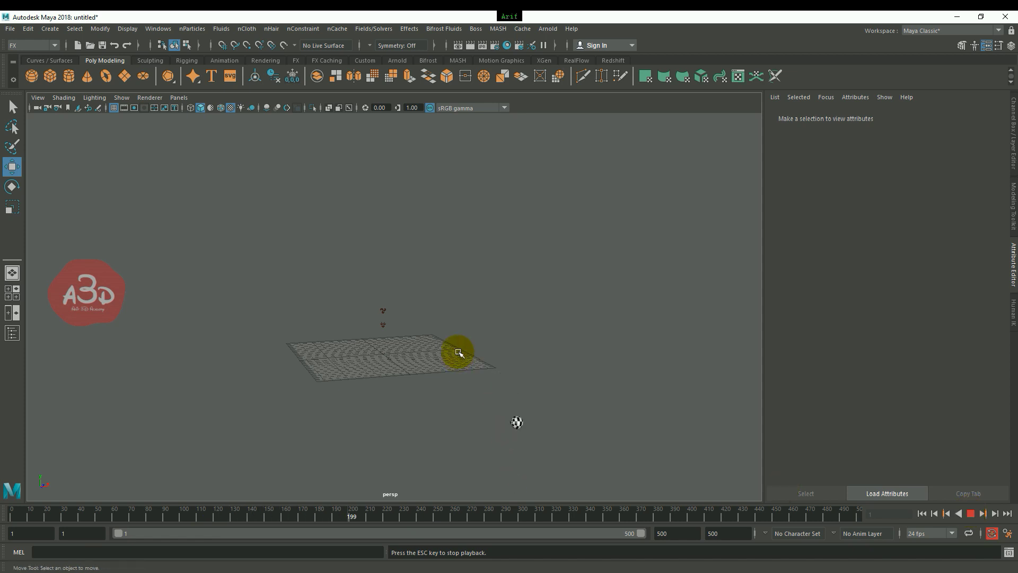
pyautogui.click(969, 514)
pyautogui.click(922, 513)
pyautogui.keyDown('alt'); pyautogui.moveTo(352, 387); pyautogui.dragTo(593, 383, button='right'); pyautogui.keyUp('alt')
pyautogui.moveTo(594, 383)
pyautogui.keyDown('alt'); pyautogui.mouseDown()
pyautogui.moveTo(427, 387)
pyautogui.moveTo(437, 386)
pyautogui.mouseUp(); pyautogui.keyUp('alt')
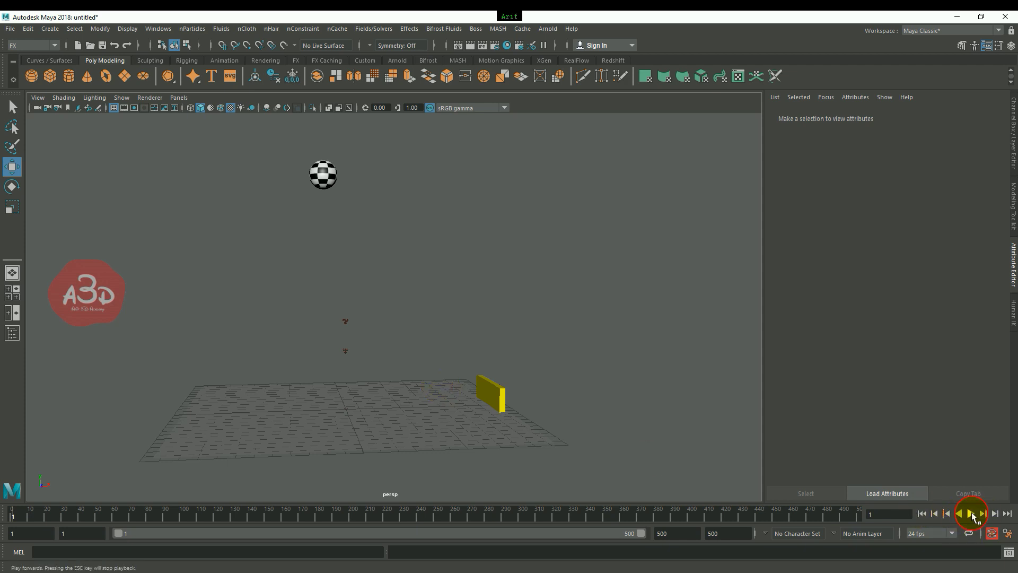
# Step: Replay the ball's fall, rewind, and scrub to around frame 155 and back
pyautogui.click(971, 513)
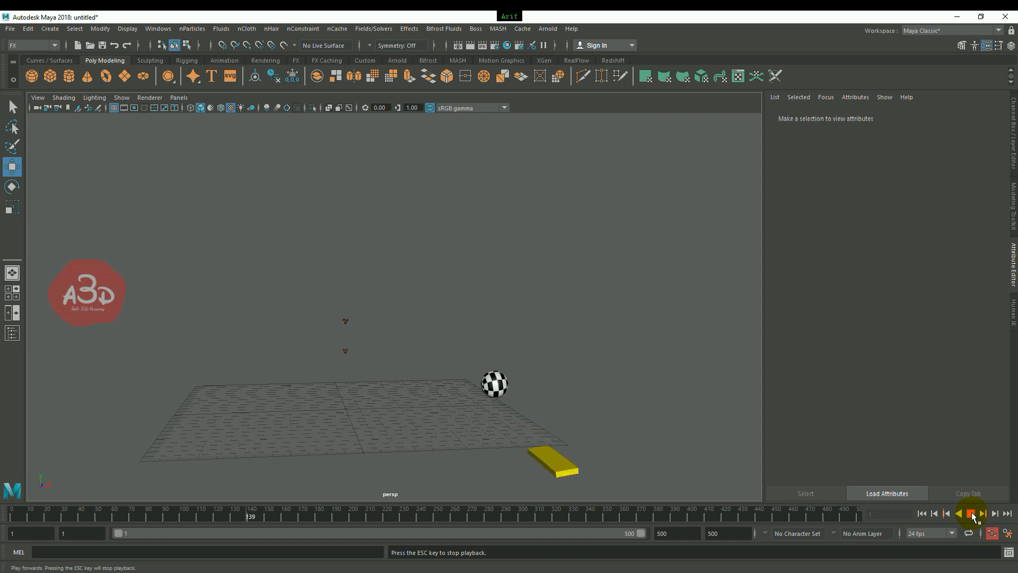
pyautogui.click(970, 513)
pyautogui.click(921, 513)
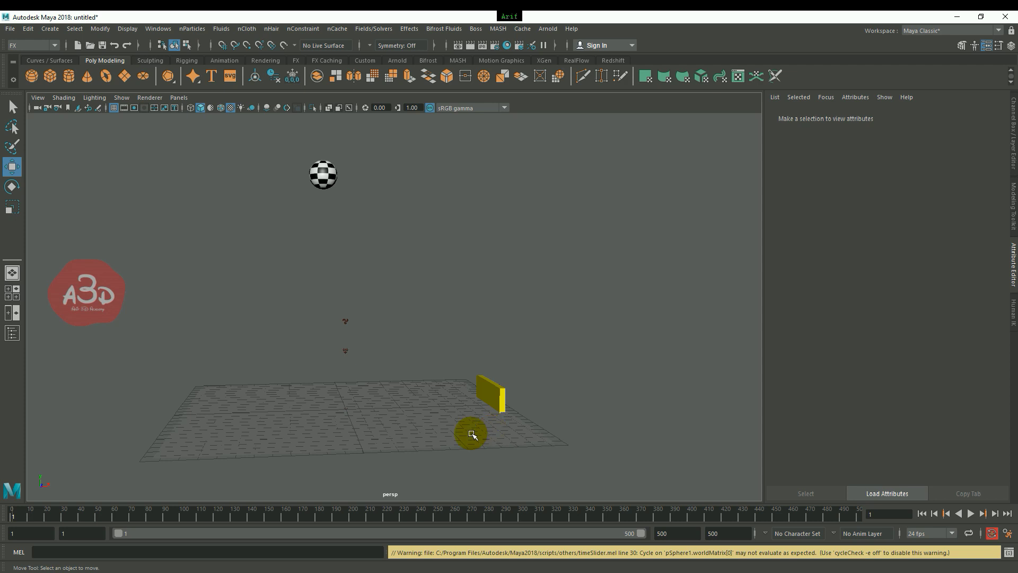
pyautogui.moveTo(27, 514); pyautogui.dragTo(273, 524)
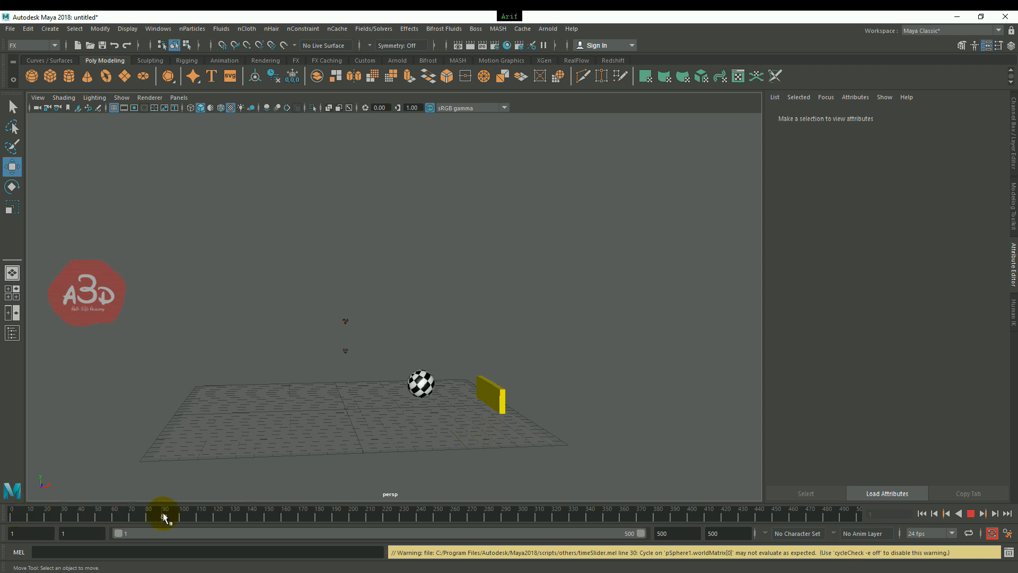
pyautogui.hotkey('alt', 'shift', 'v')
pyautogui.press('Escape')
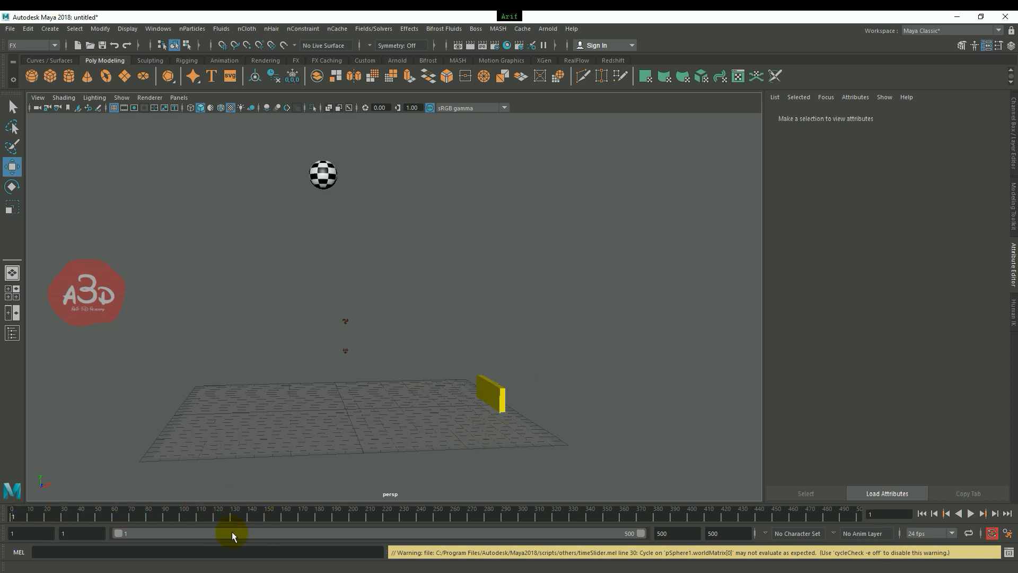
# Step: Scrub to frame 113 where the ball hits the wall, and marquee-select pCube1
pyautogui.moveTo(24, 520)
pyautogui.mouseDown()
pyautogui.moveTo(211, 523)
pyautogui.moveTo(2, 530)
pyautogui.mouseUp()
pyautogui.moveTo(11, 519)
pyautogui.keyDown('shift'); pyautogui.mouseDown()
pyautogui.moveTo(212, 542)
pyautogui.moveTo(2, 547)
pyautogui.mouseUp(); pyautogui.keyUp('shift')
pyautogui.moveTo(23, 514); pyautogui.dragTo(36, 514)
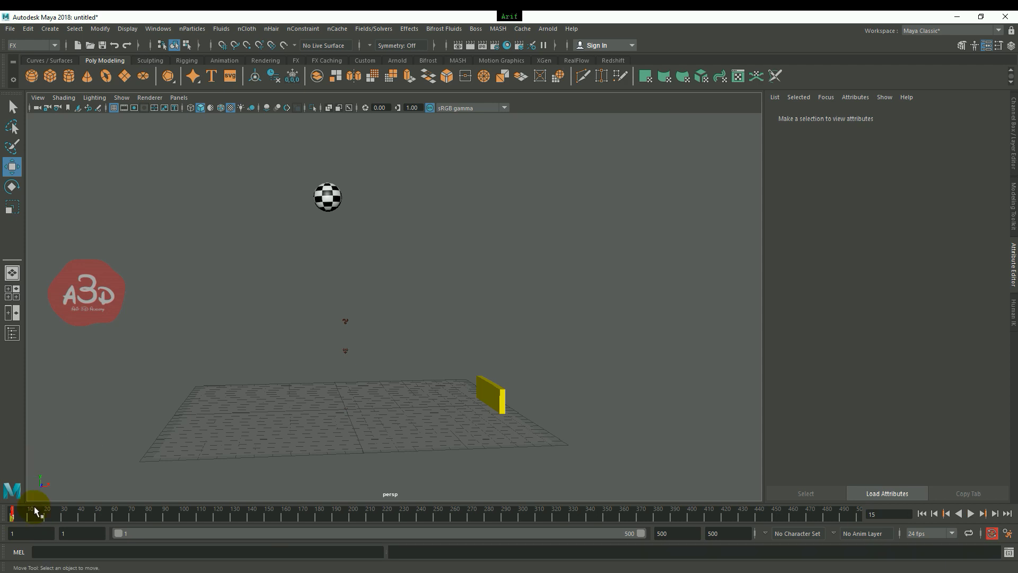
pyautogui.moveTo(12, 516)
pyautogui.keyDown('shift'); pyautogui.mouseDown()
pyautogui.moveTo(121, 517)
pyautogui.moveTo(207, 538)
pyautogui.moveTo(208, 510)
pyautogui.mouseUp(); pyautogui.keyUp('shift')
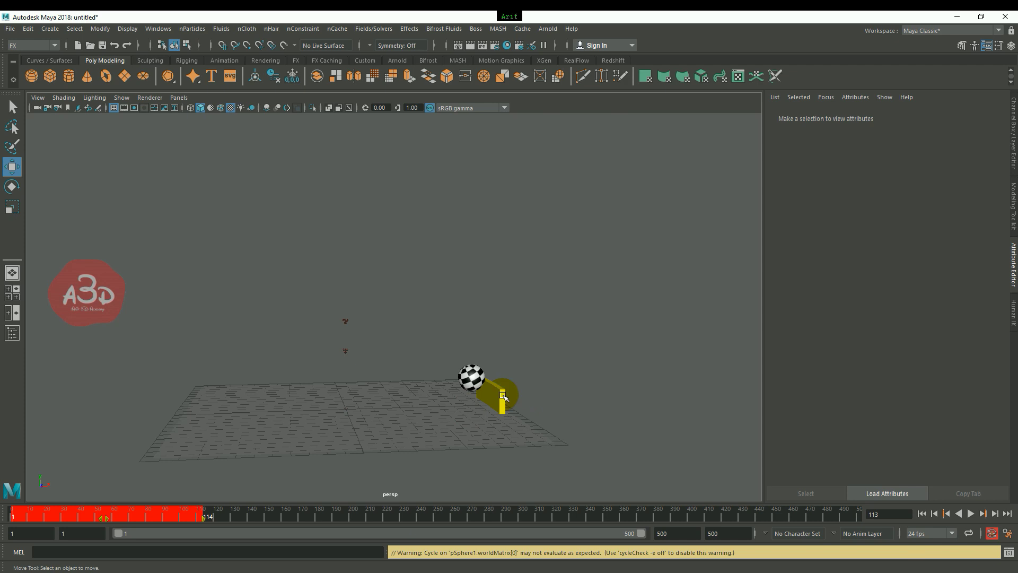
pyautogui.click(512, 391)
pyautogui.moveTo(501, 397); pyautogui.dragTo(501, 398)
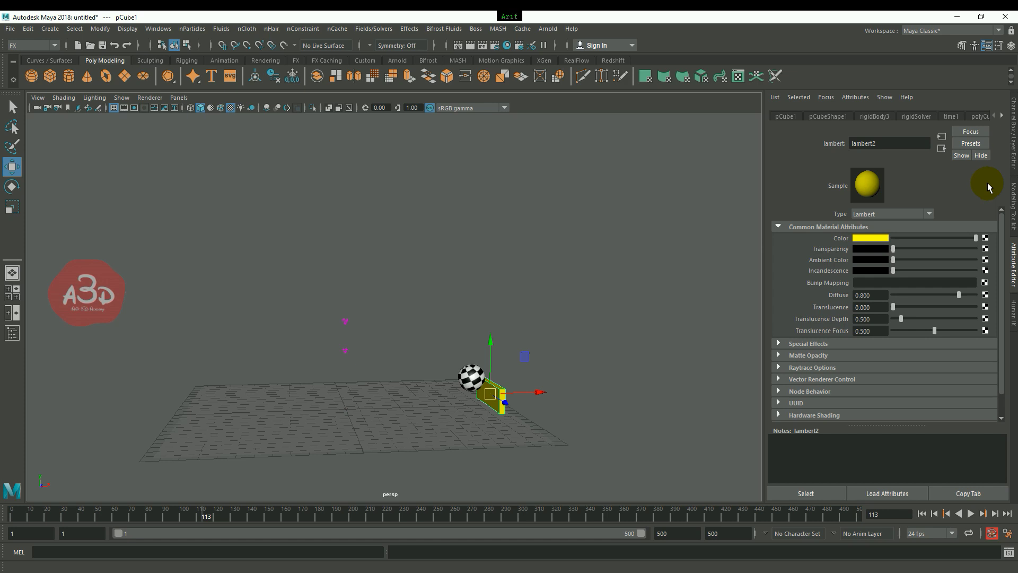
# Step: Scroll the Channel Box down to rigidBody3's Active attribute, currently off, and pick it
pyautogui.click(1014, 168)
pyautogui.scroll(-2, 938, 346)
pyautogui.scroll(-2, 941, 361)
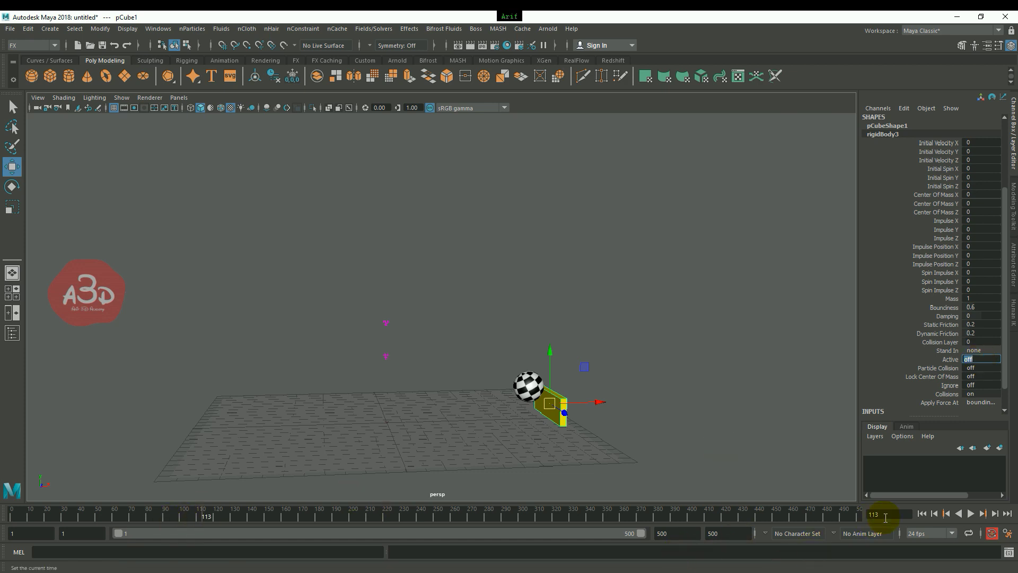
pyautogui.click(943, 360)
# Step: Key the wall's Active attribute as off at frame 113
pyautogui.rightClick(945, 362)
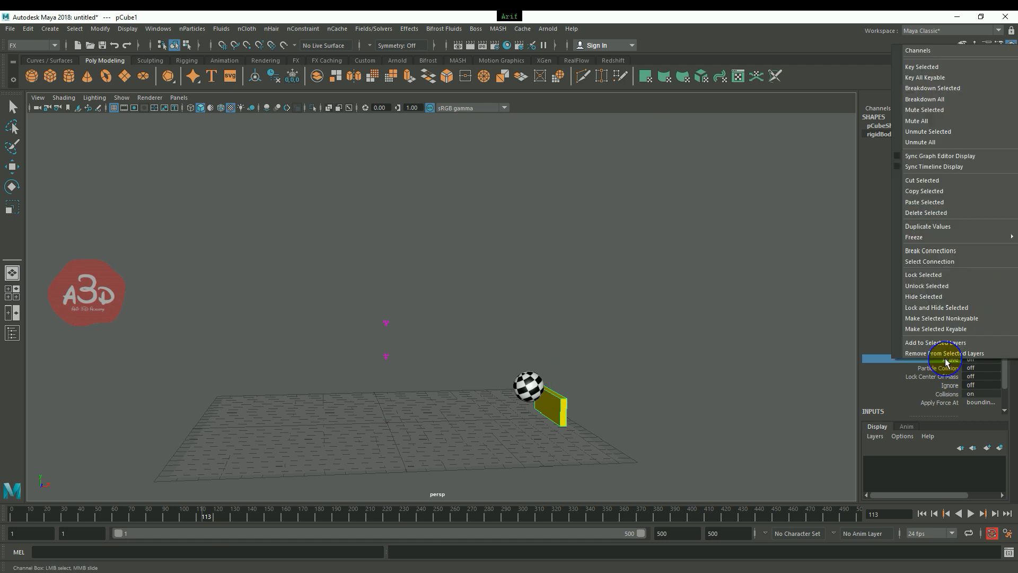
pyautogui.click(927, 68)
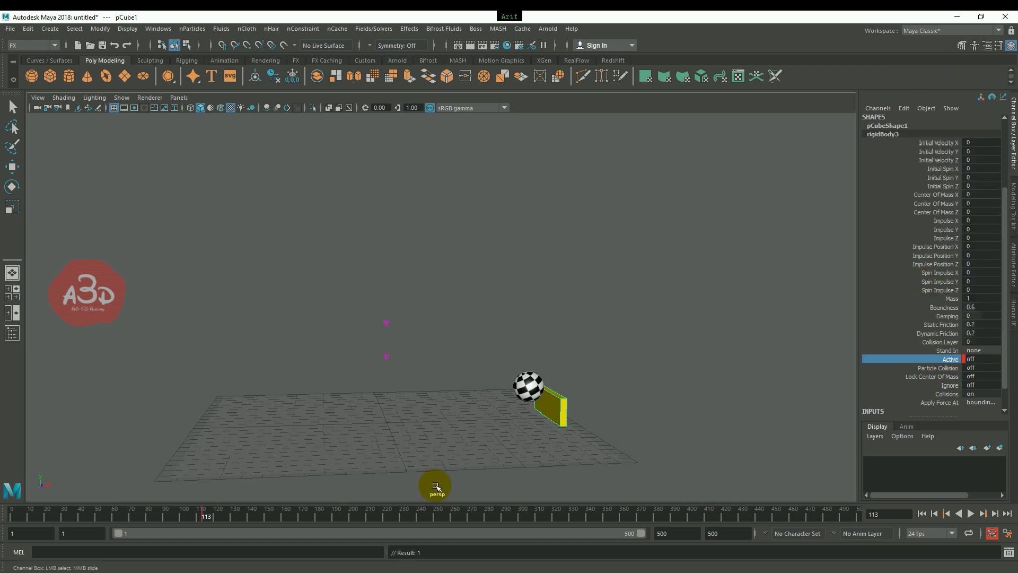
pyautogui.moveTo(208, 518); pyautogui.dragTo(207, 521)
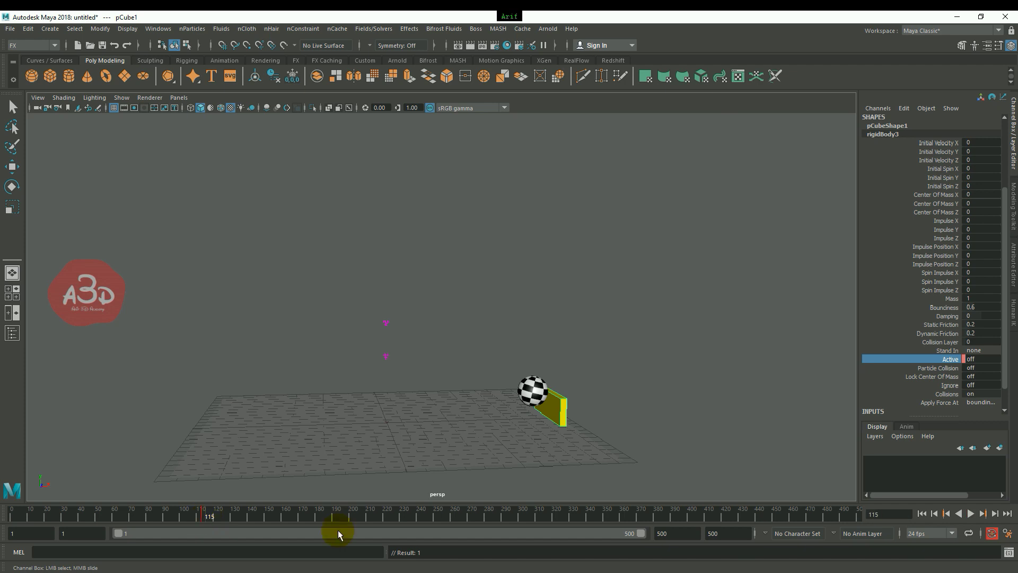
pyautogui.rightClick(951, 362)
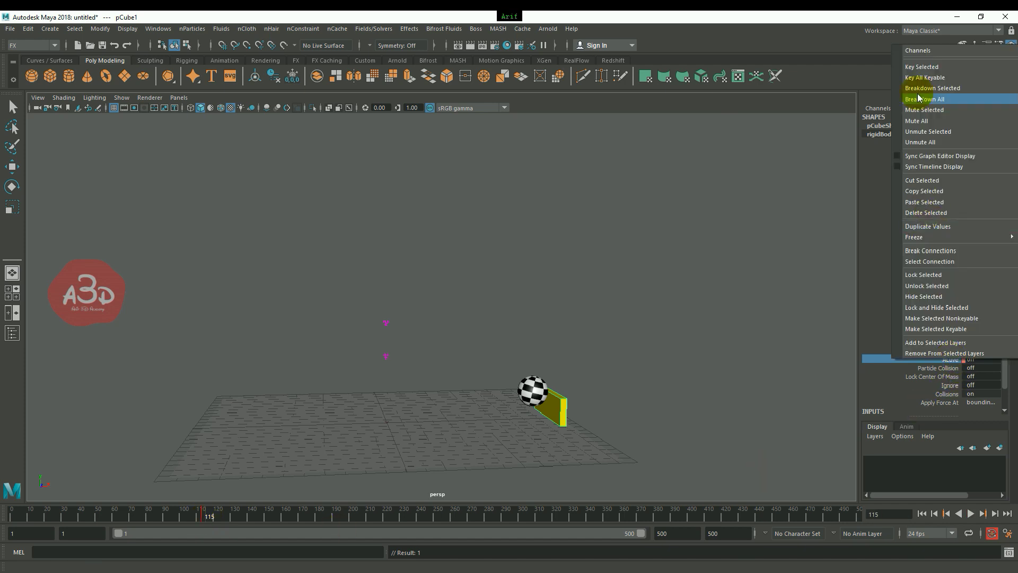
pyautogui.click(922, 67)
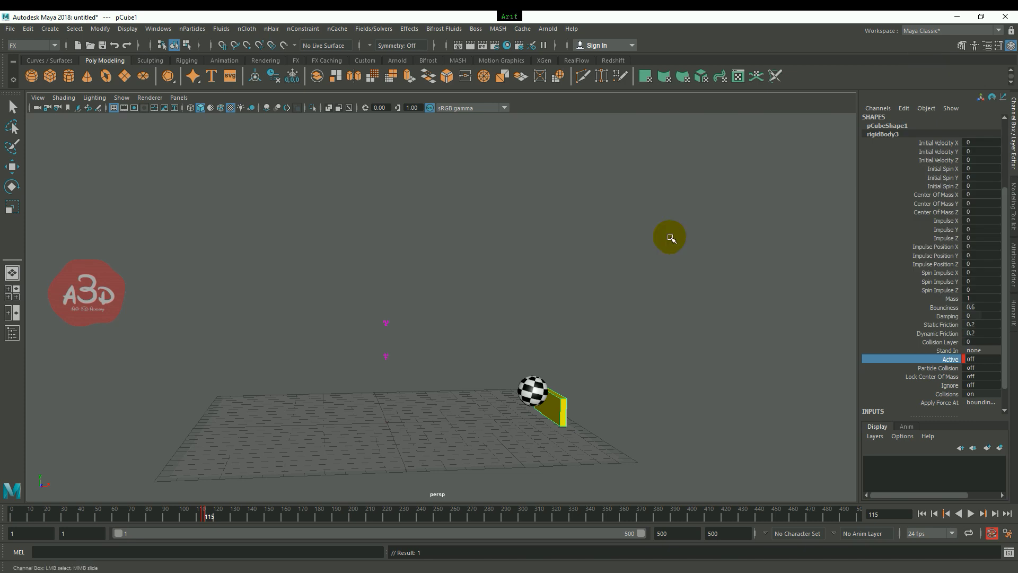
# Step: At frame 118, switch Active on and key it
pyautogui.click(210, 518)
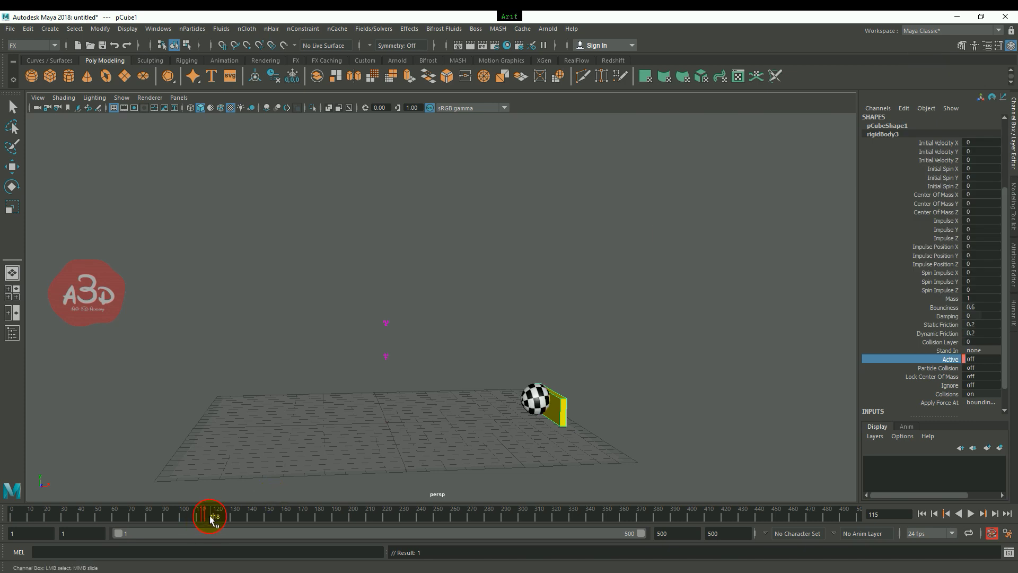
pyautogui.doubleClick(991, 358)
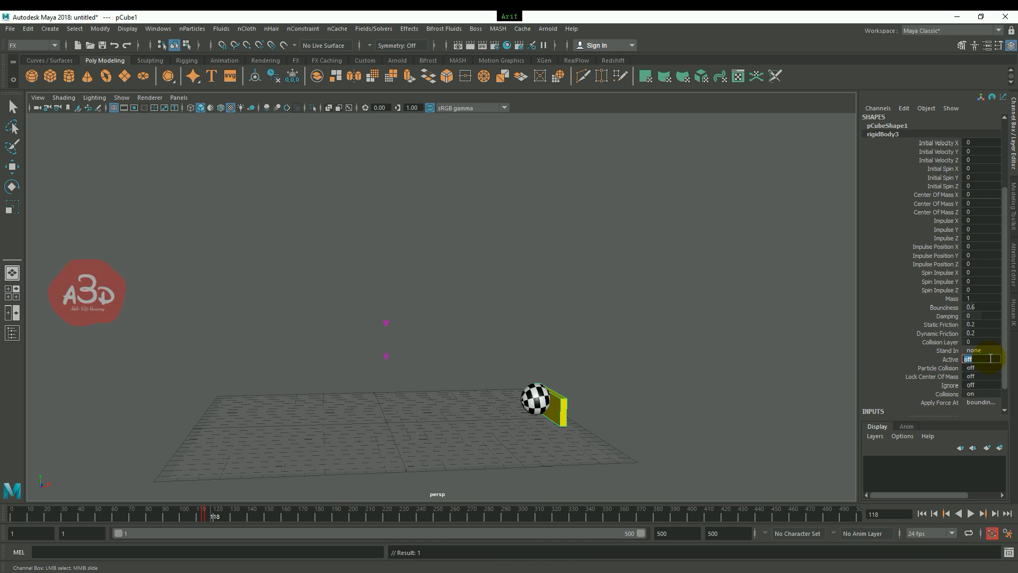
pyautogui.write('on')
pyautogui.click(949, 361)
pyautogui.rightClick(949, 362)
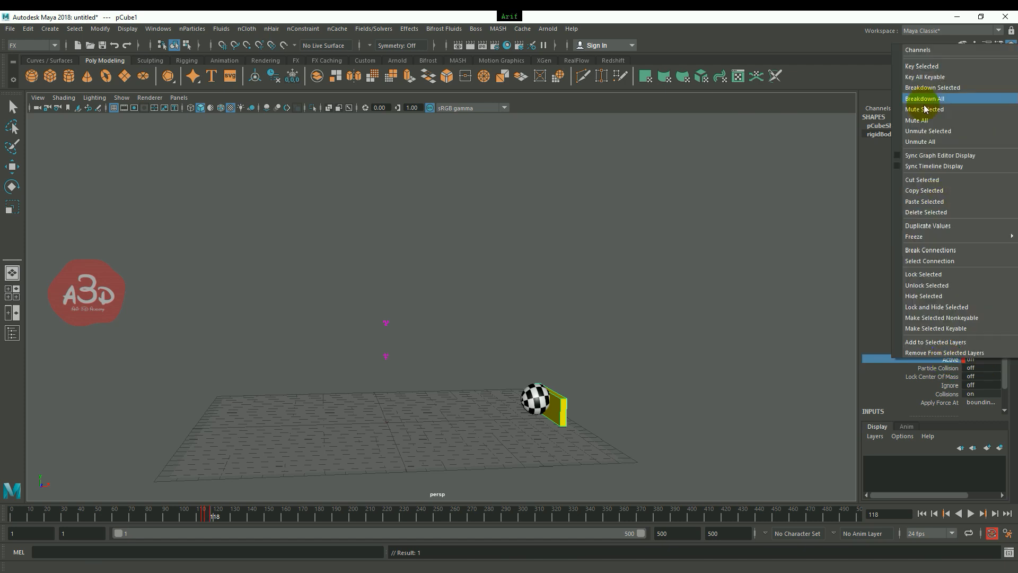
pyautogui.click(929, 66)
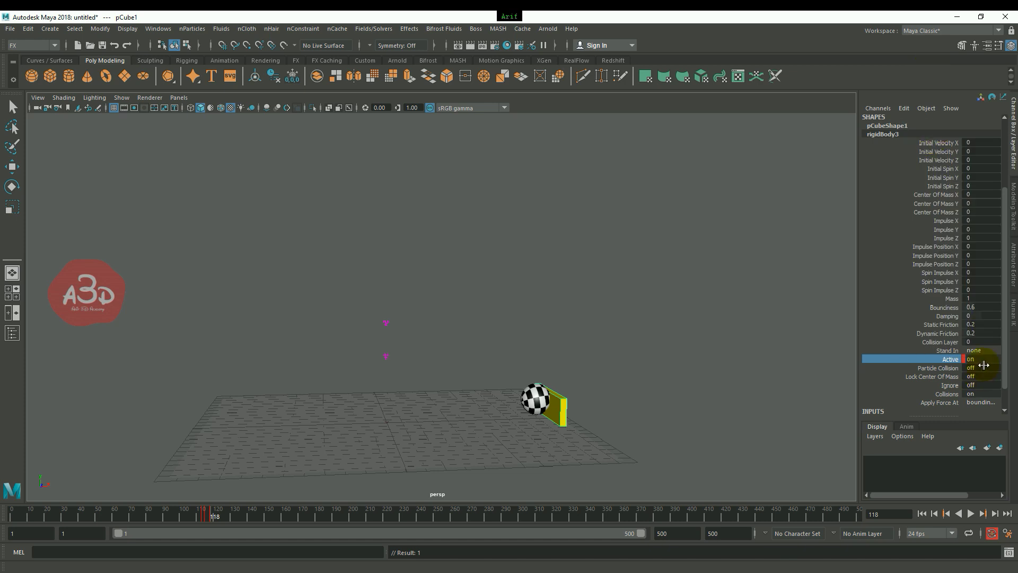
# Step: Check Active is off before 118, play back the impact, and return to frame 1
pyautogui.moveTo(214, 516); pyautogui.dragTo(196, 520)
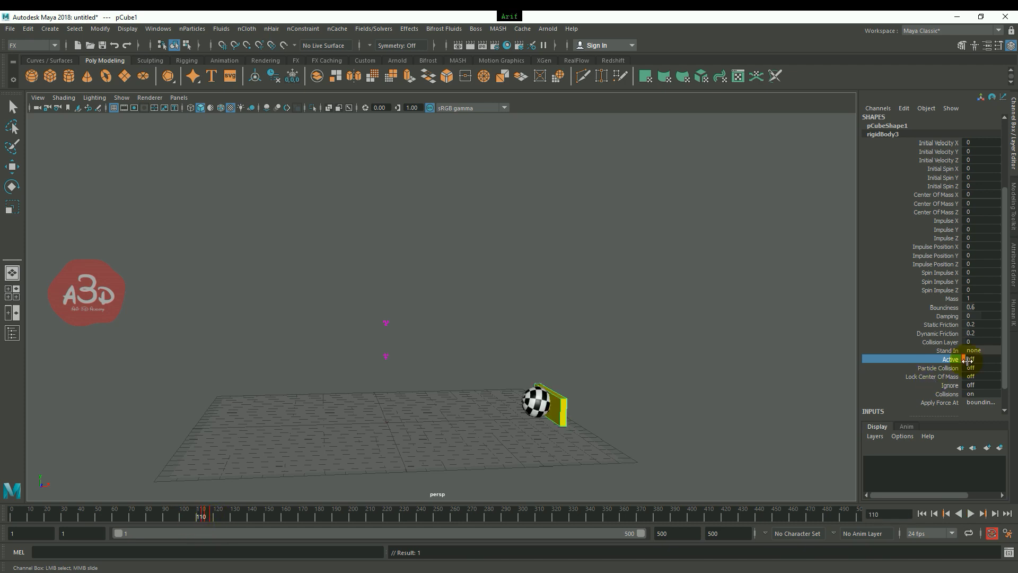
pyautogui.hotkey('alt', 'v')
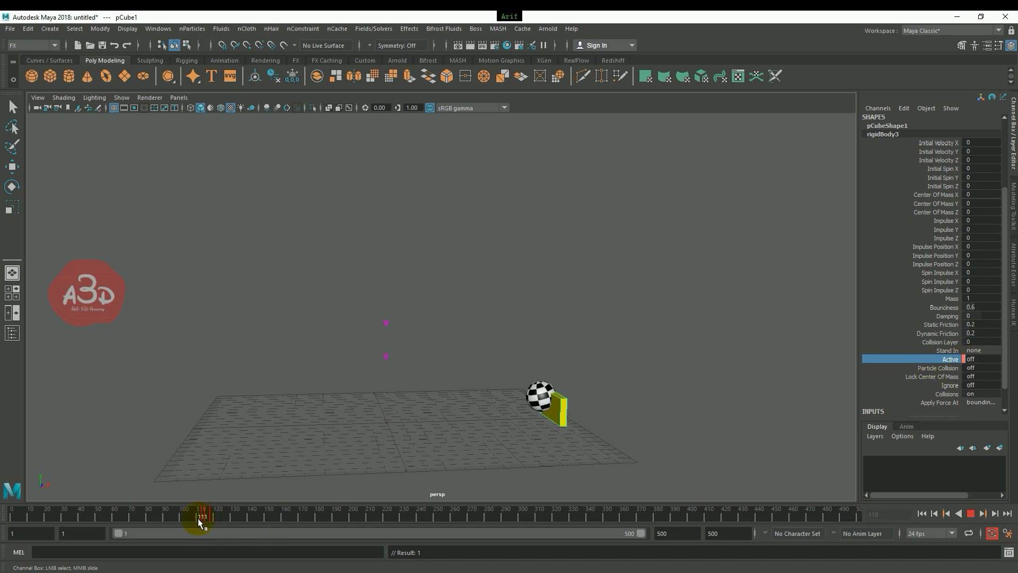
pyautogui.moveTo(210, 522); pyautogui.dragTo(1, 523)
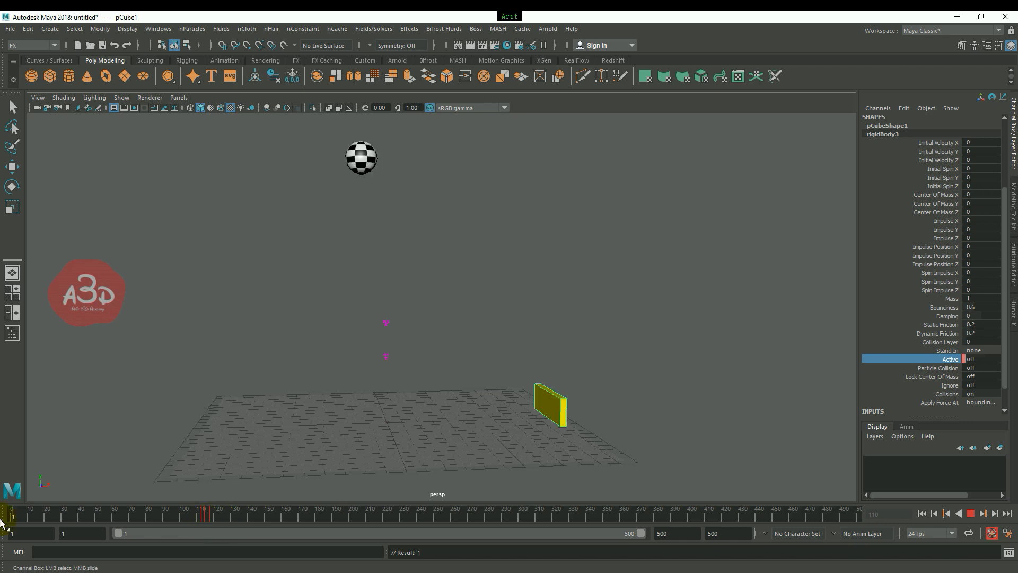
pyautogui.click(686, 364)
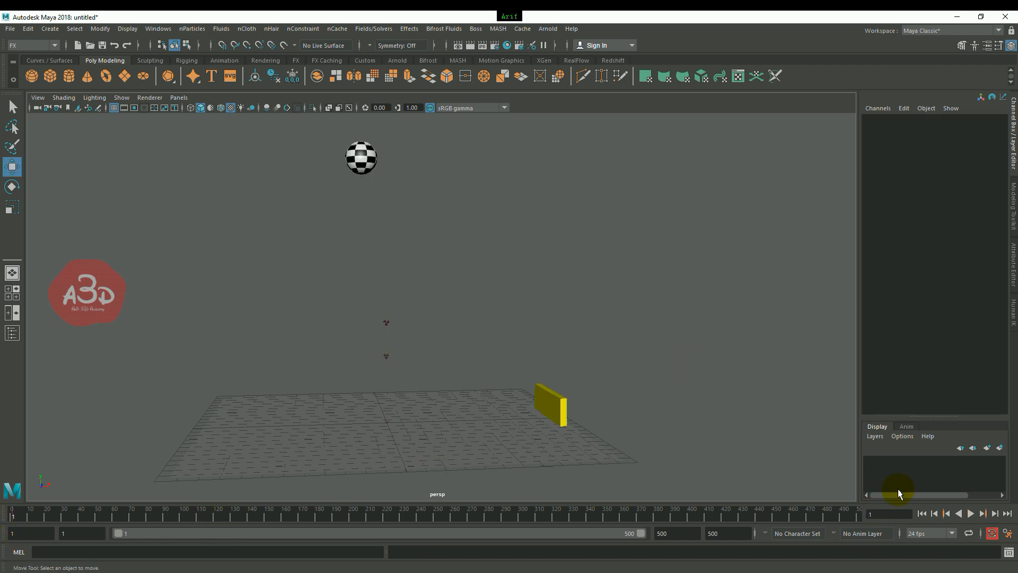
pyautogui.click(972, 514)
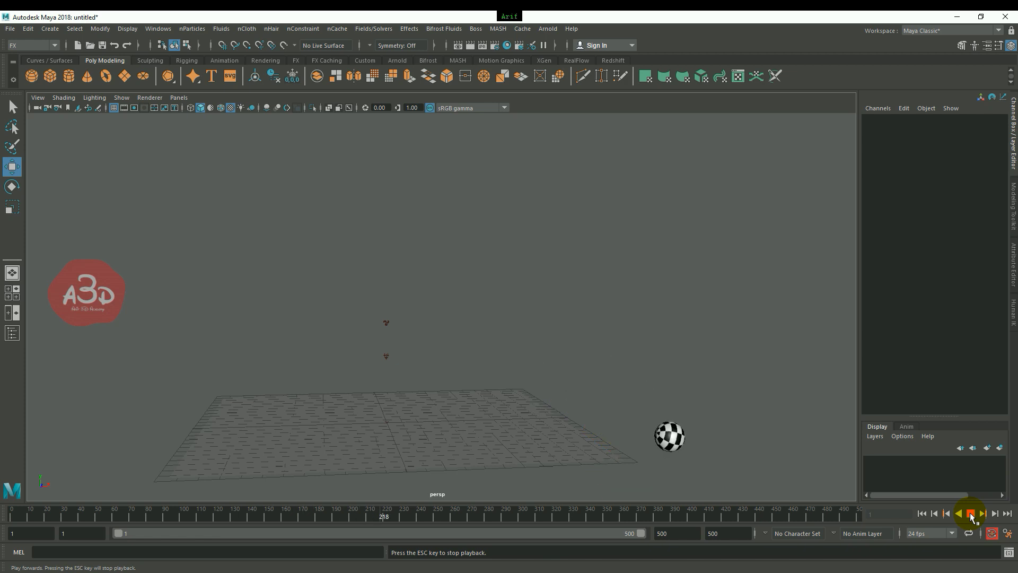
pyautogui.click(972, 513)
pyautogui.click(922, 513)
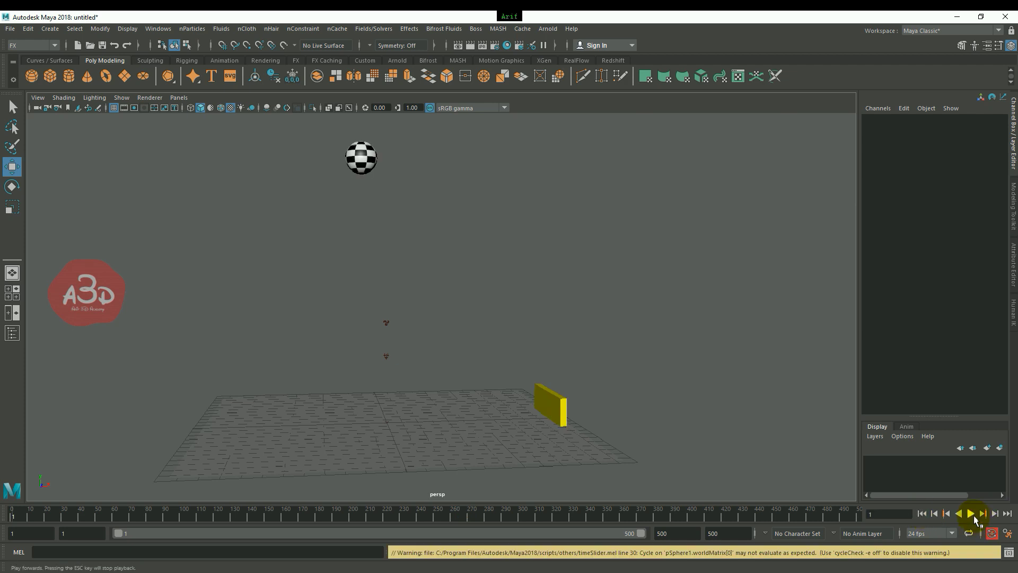
pyautogui.click(974, 514)
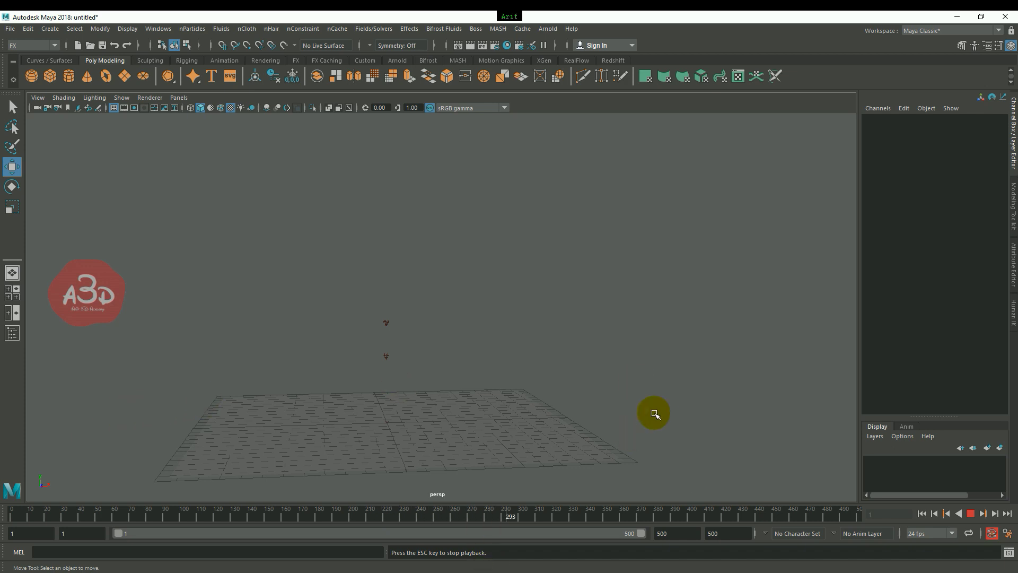
pyautogui.click(971, 514)
pyautogui.click(921, 515)
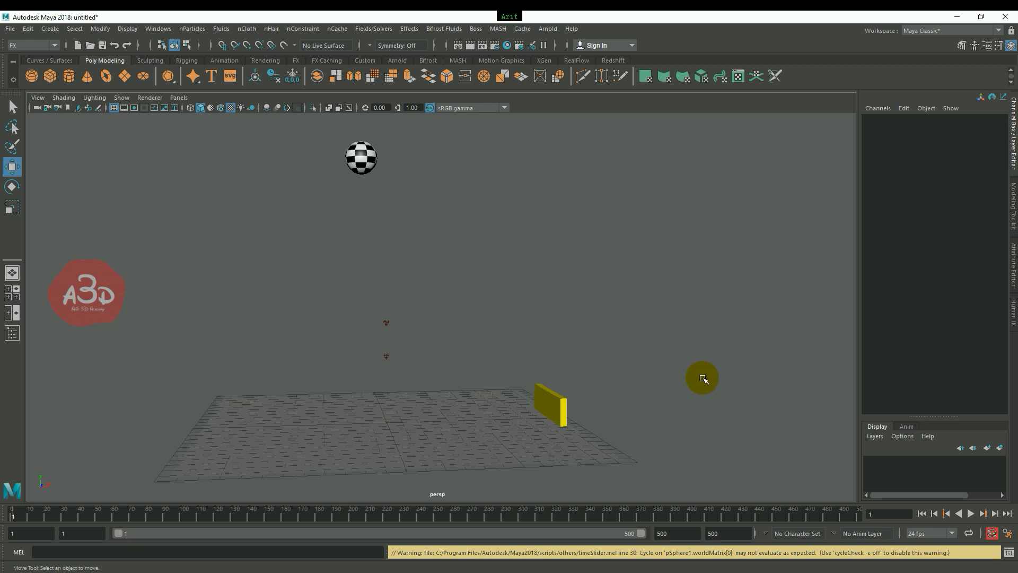
pyautogui.click(971, 514)
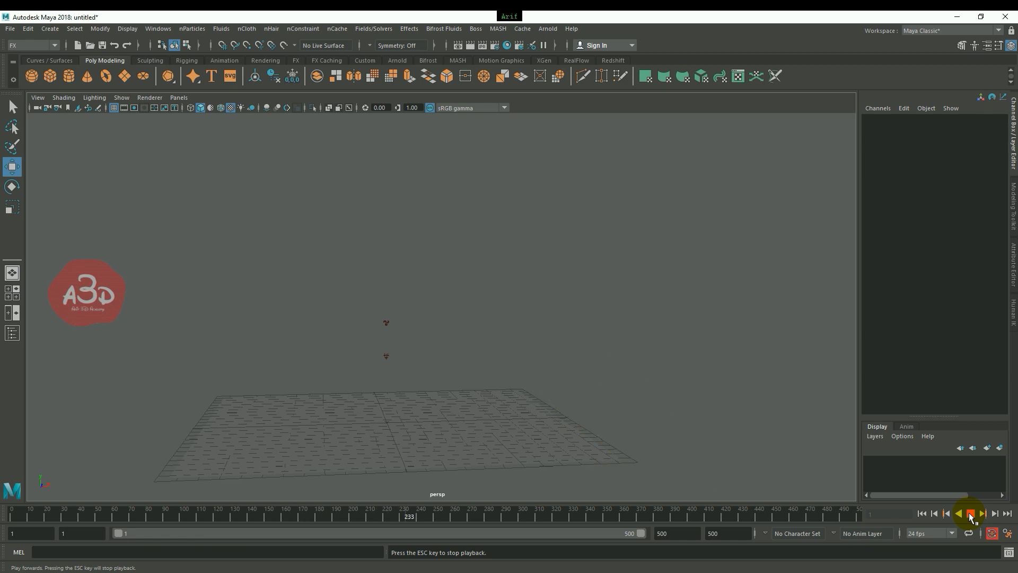
pyautogui.click(971, 514)
pyautogui.click(922, 514)
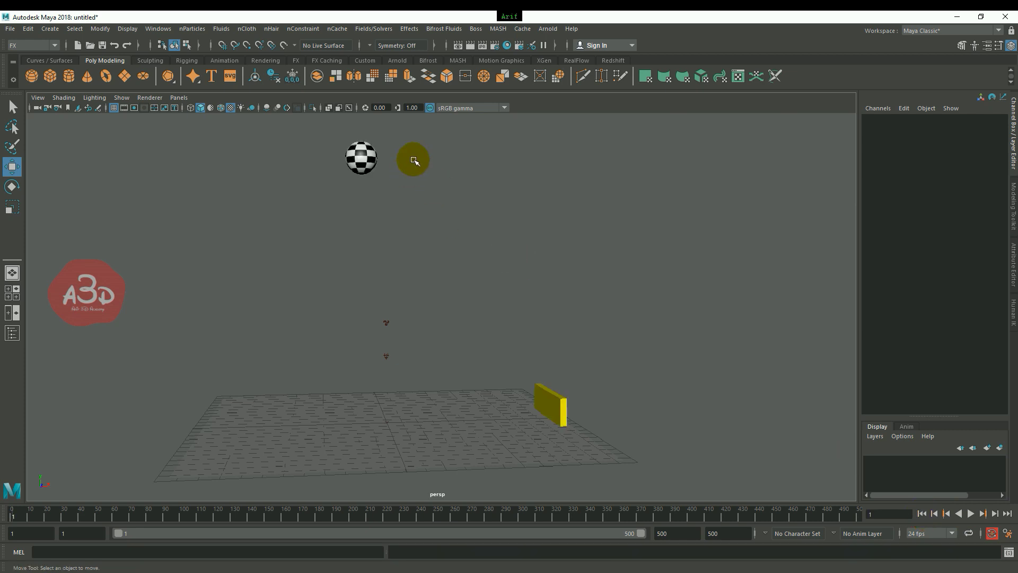
pyautogui.click(369, 159)
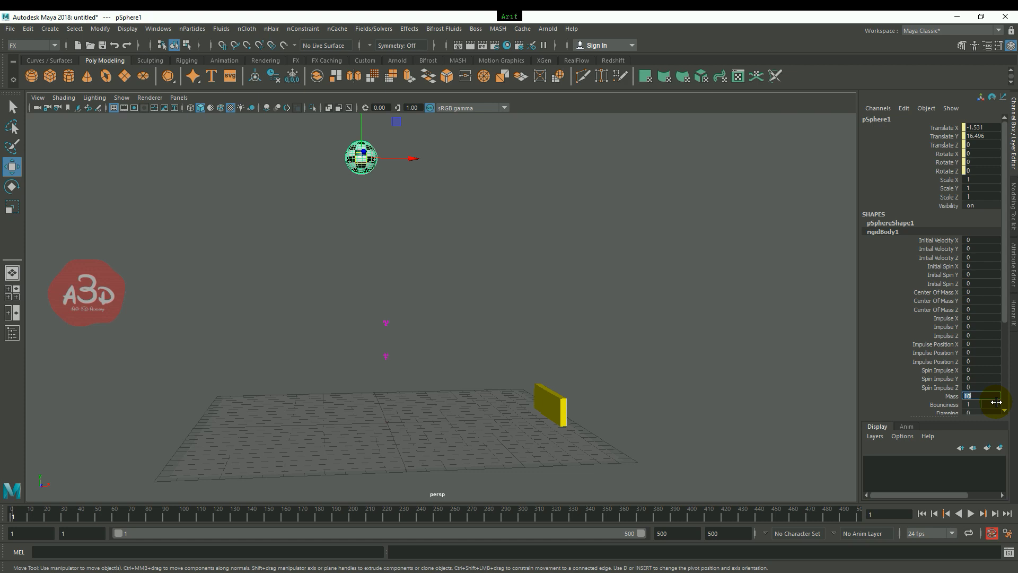
pyautogui.write('10')
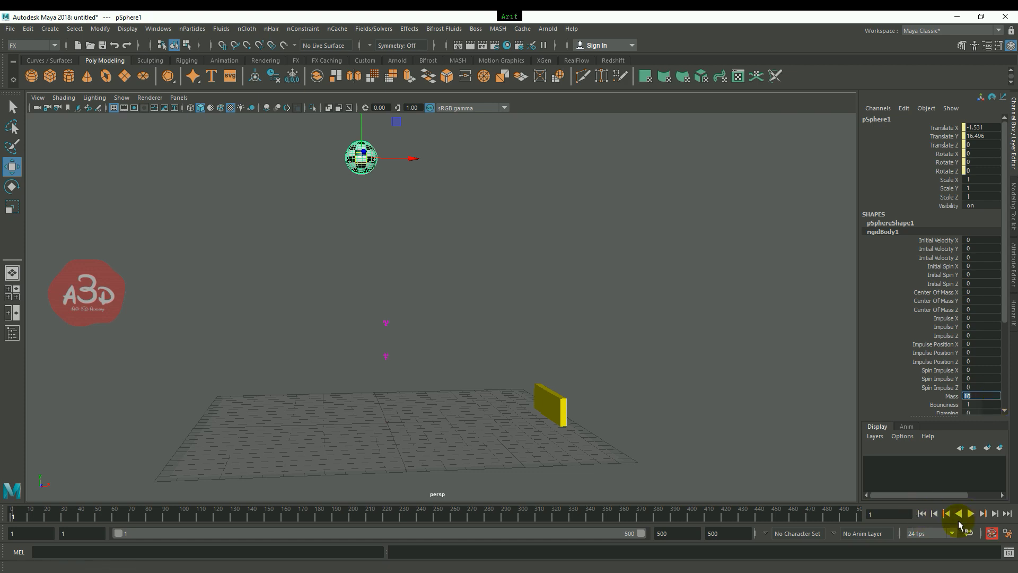
pyautogui.click(971, 514)
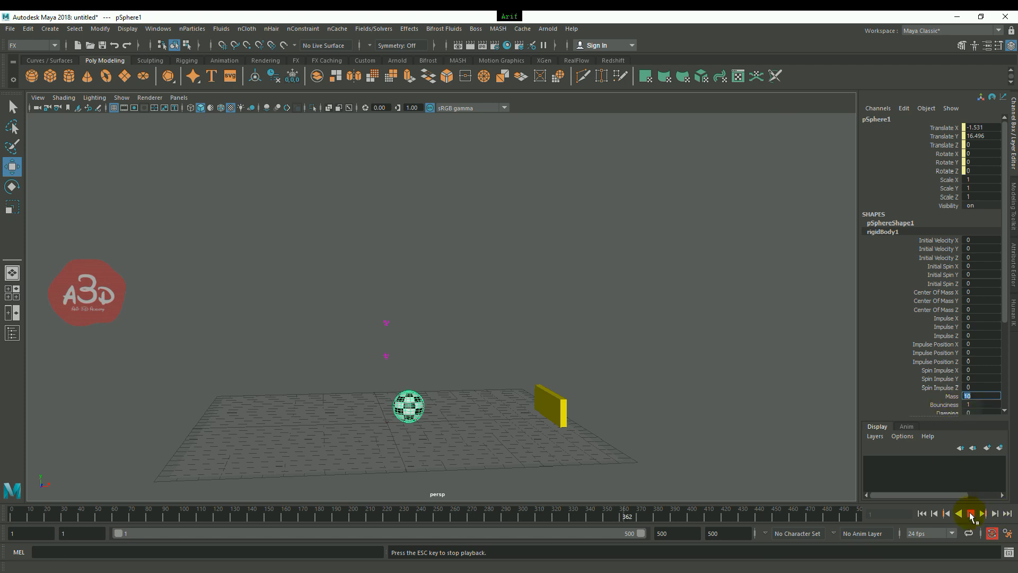
pyautogui.click(971, 513)
pyautogui.click(922, 513)
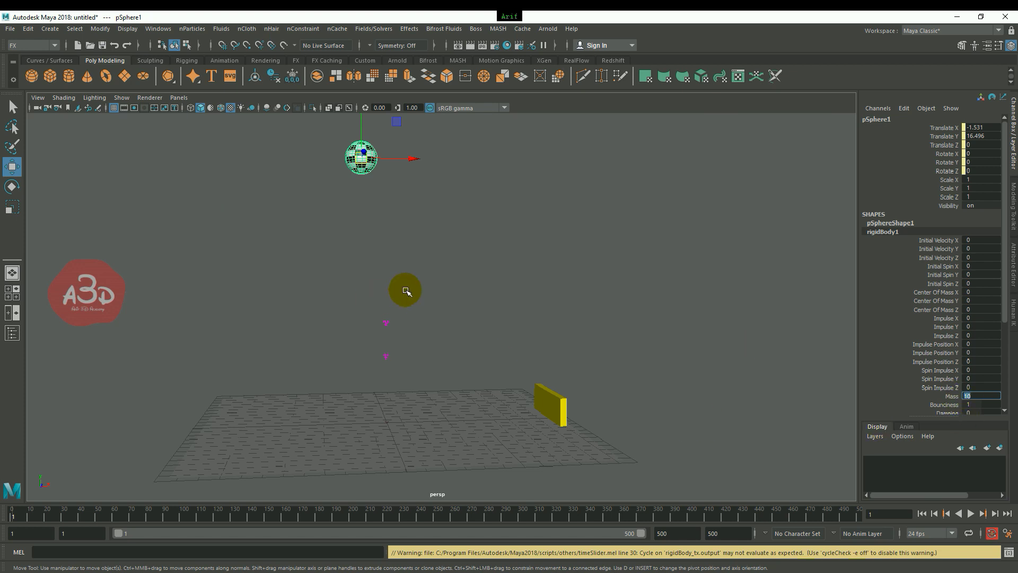
pyautogui.click(386, 323)
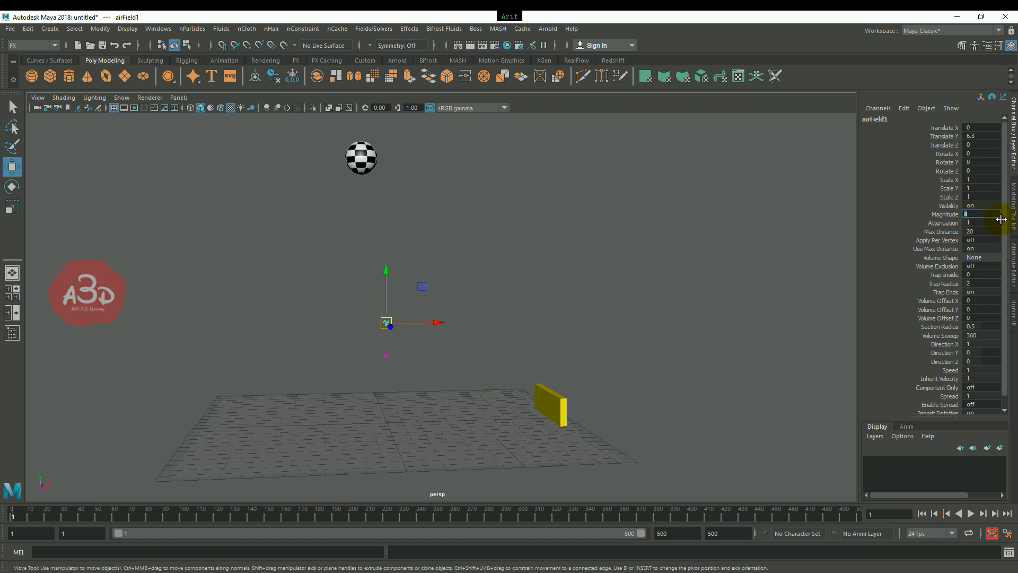
pyautogui.write('20')
pyautogui.click(503, 307)
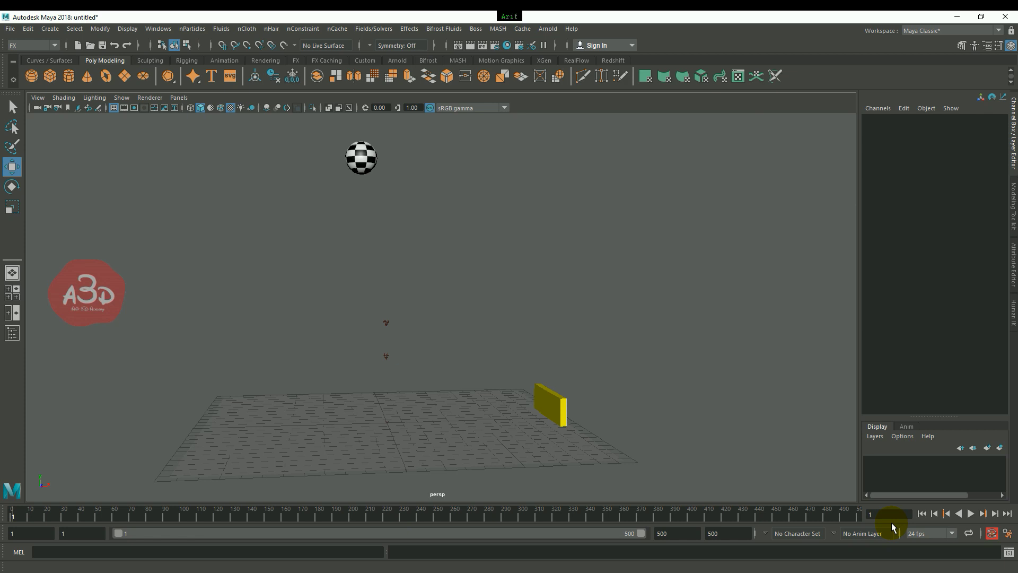
pyautogui.click(972, 513)
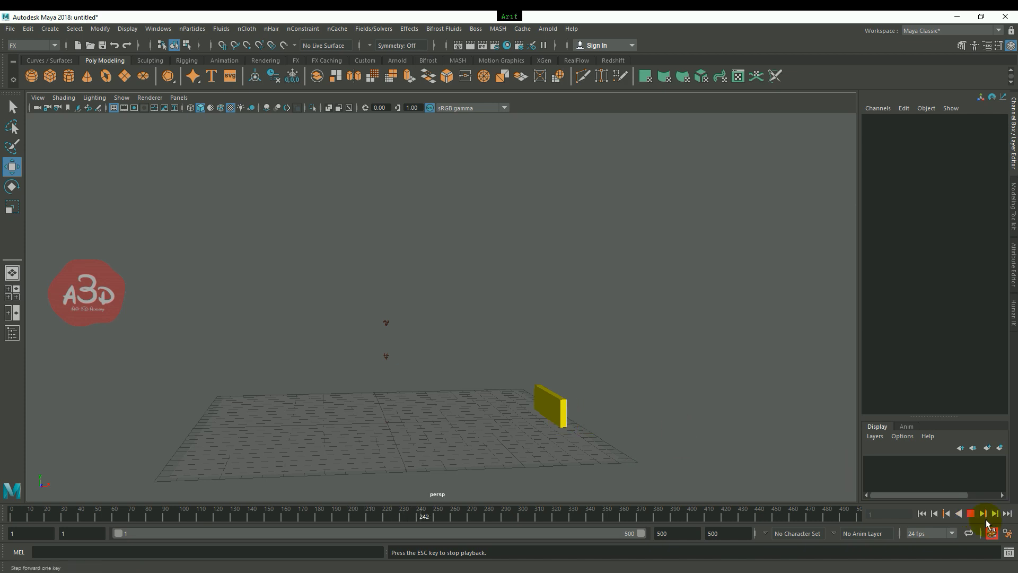
pyautogui.click(971, 513)
pyautogui.click(926, 514)
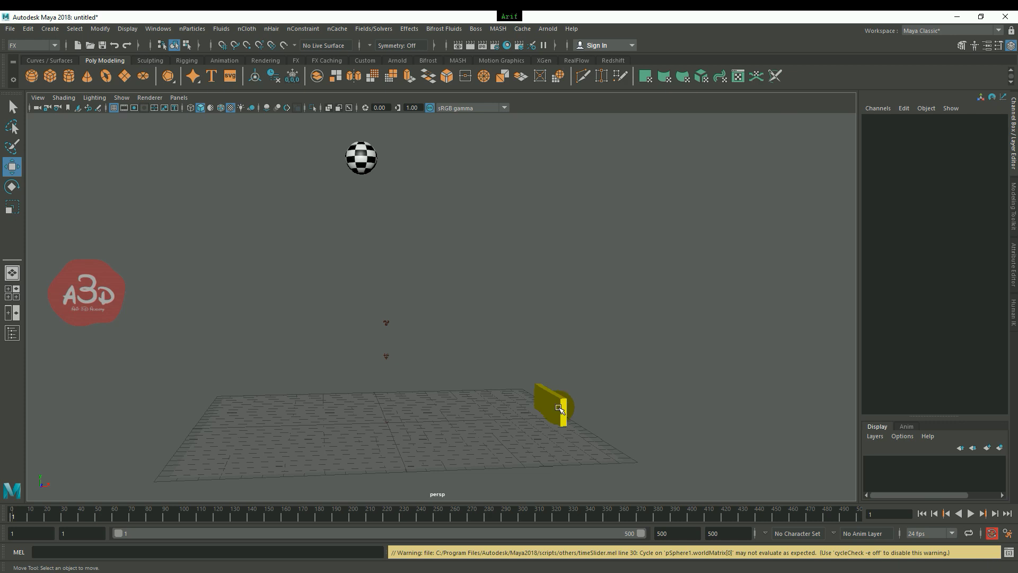
pyautogui.click(353, 167)
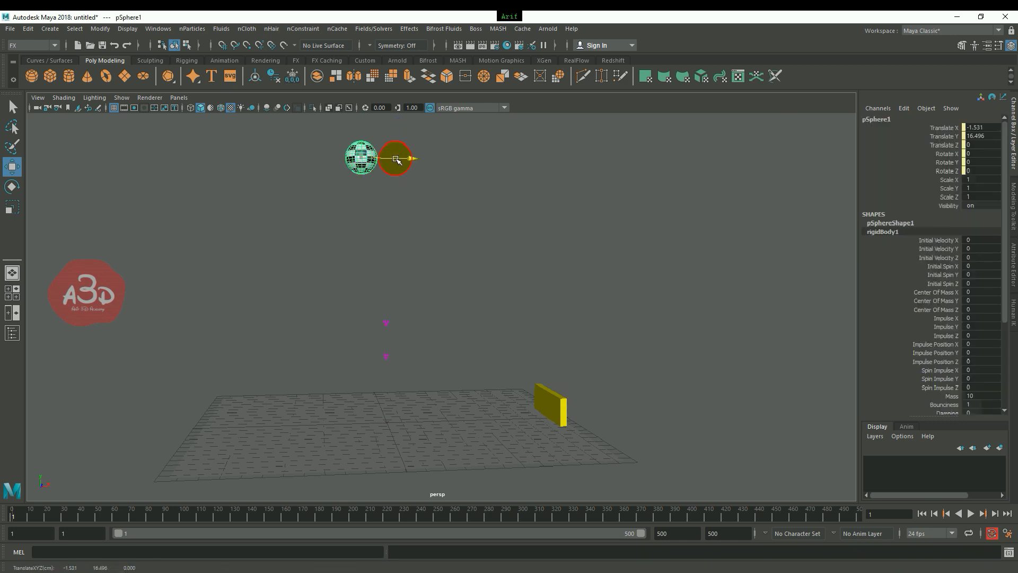
# Step: Move the sphere to Translate X -8.377, replay, rewind, and scrub to frame 157
pyautogui.moveTo(396, 159); pyautogui.dragTo(284, 157)
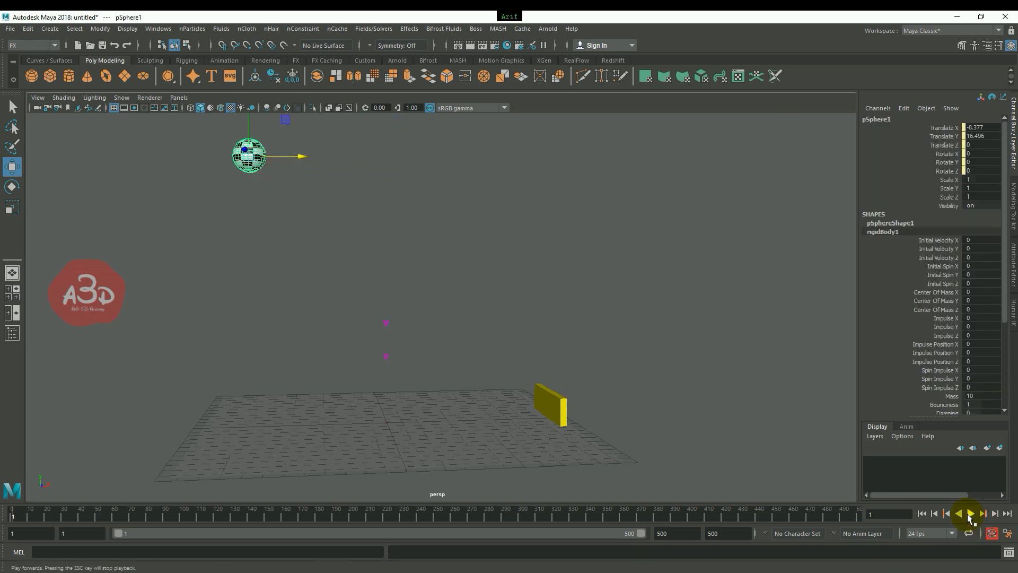
pyautogui.click(970, 514)
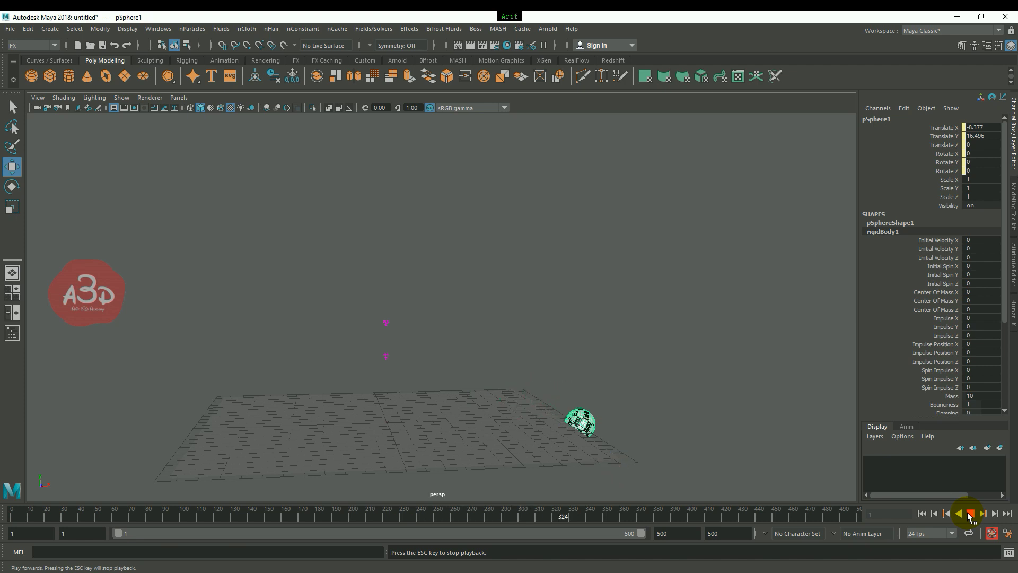
pyautogui.click(971, 513)
pyautogui.click(920, 519)
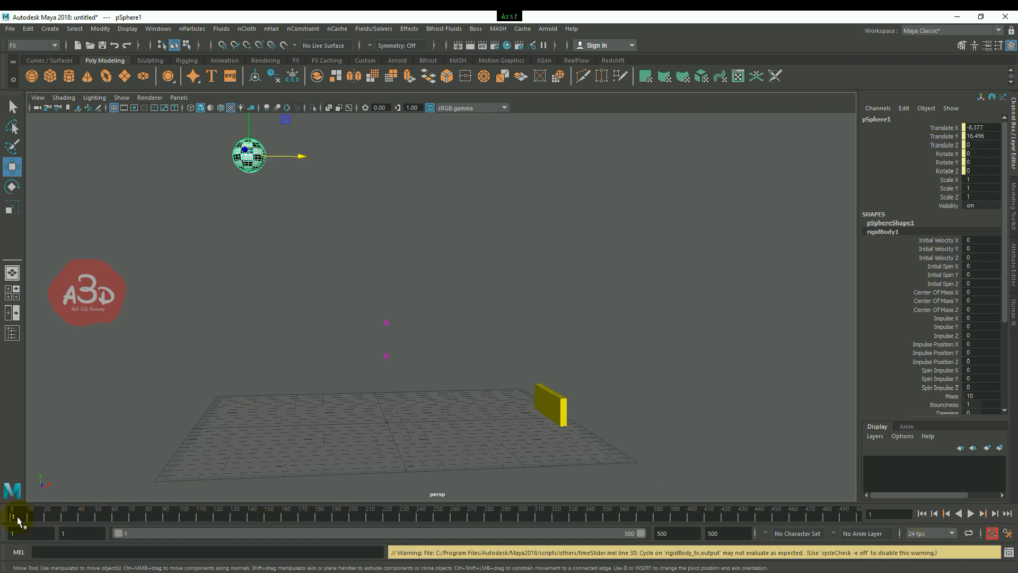
pyautogui.moveTo(10, 517)
pyautogui.mouseDown()
pyautogui.moveTo(427, 553)
pyautogui.moveTo(558, 553)
pyautogui.mouseUp()
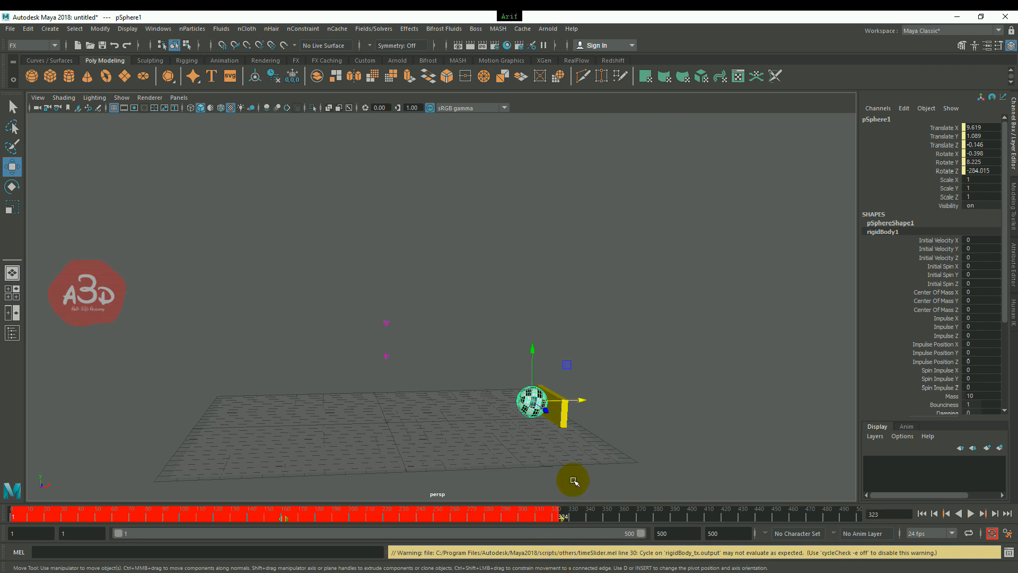
# Step: Select pCube1 and scrub frames 107–340 to find the impact near frame 313
pyautogui.click(578, 416)
pyautogui.click(192, 535)
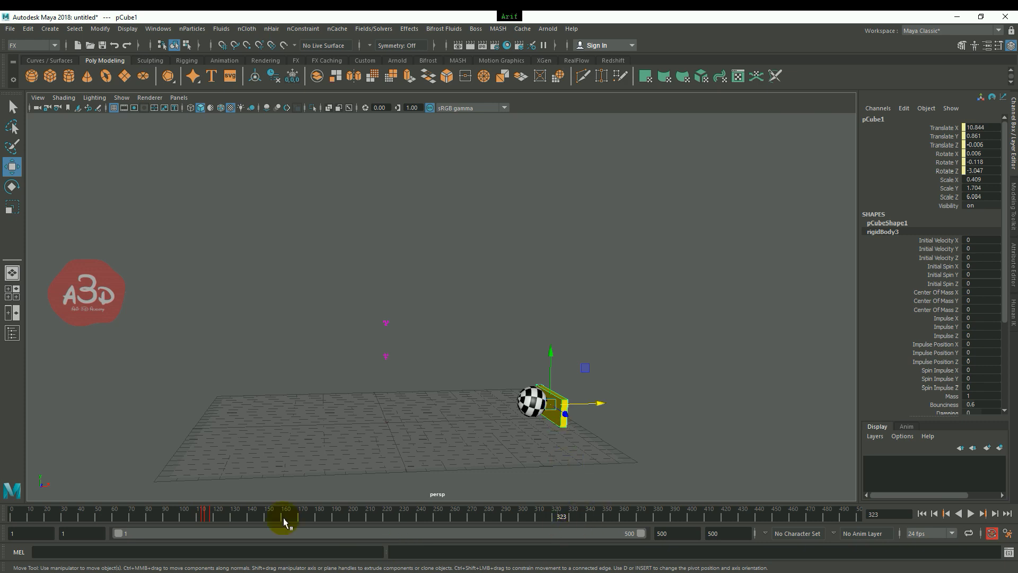
pyautogui.keyDown('shift'); pyautogui.moveTo(223, 517); pyautogui.dragTo(201, 522); pyautogui.keyUp('shift')
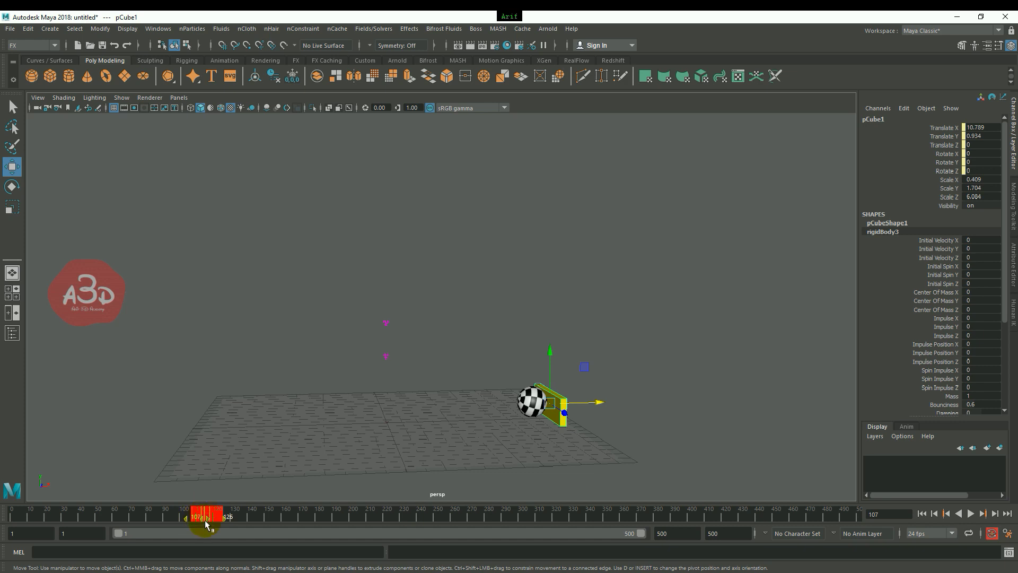
pyautogui.moveTo(206, 519); pyautogui.dragTo(307, 521)
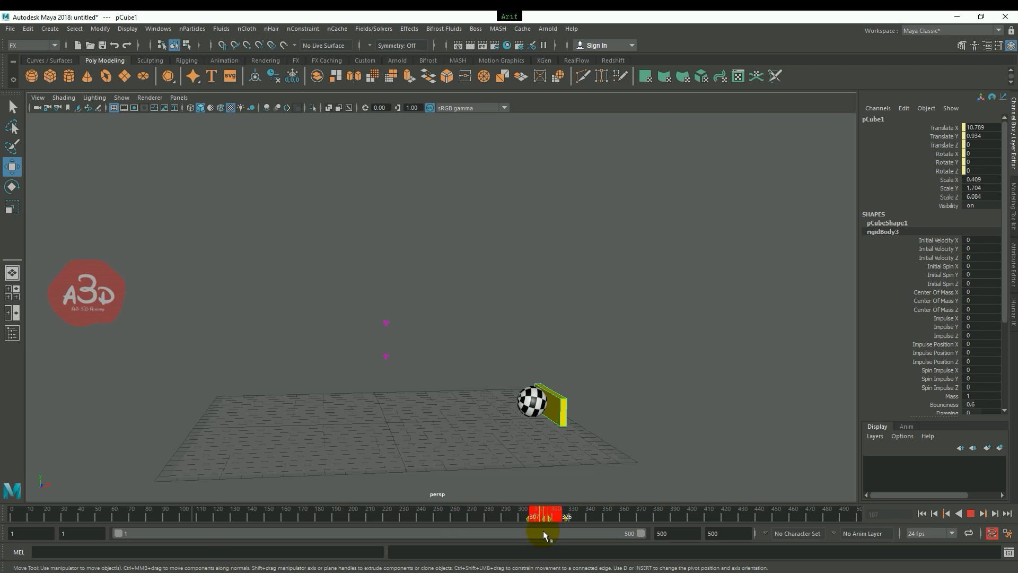
pyautogui.moveTo(560, 532); pyautogui.dragTo(565, 532)
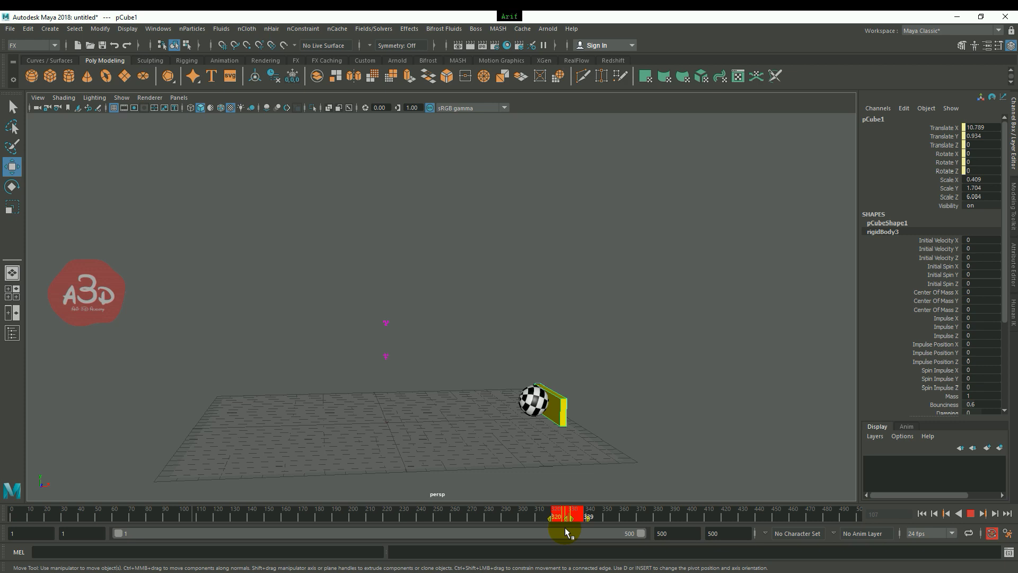
pyautogui.moveTo(588, 523); pyautogui.dragTo(541, 520)
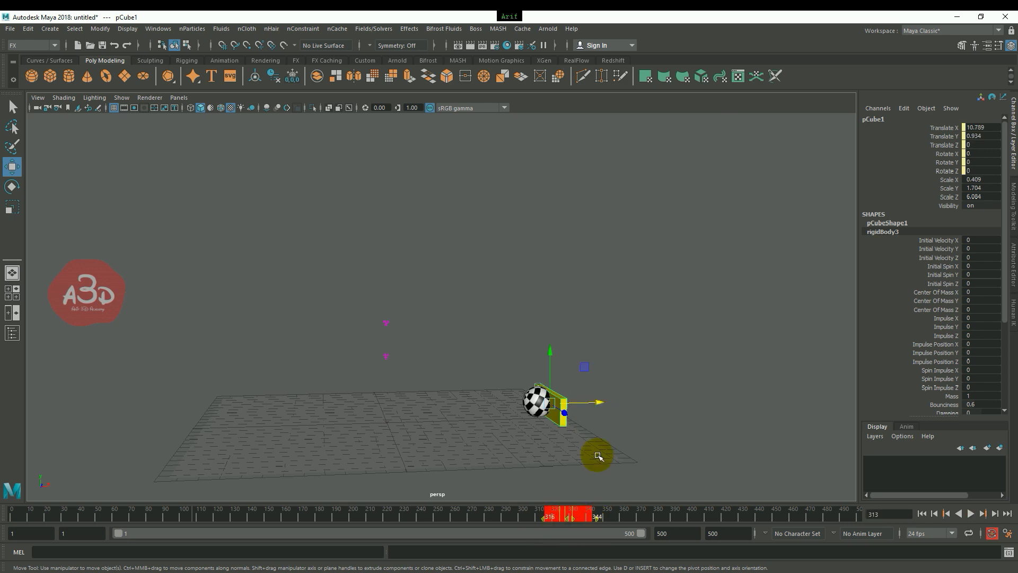
pyautogui.click(660, 446)
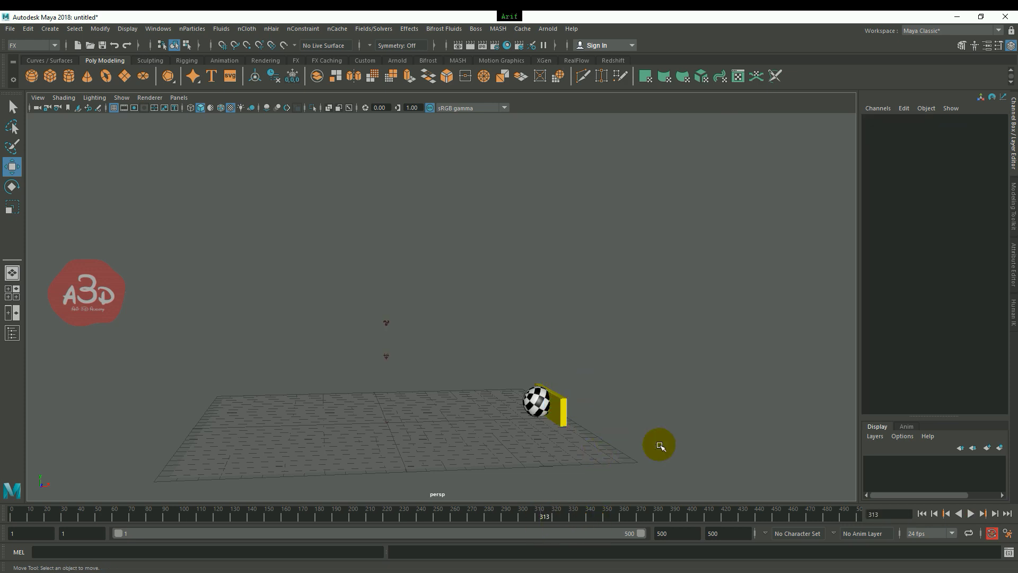
pyautogui.click(559, 408)
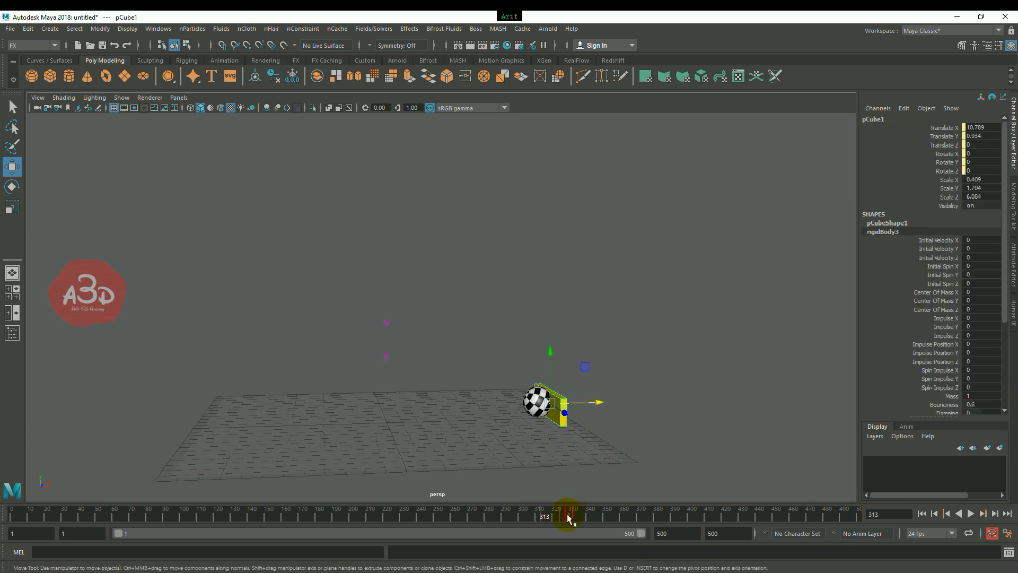
pyautogui.click(928, 516)
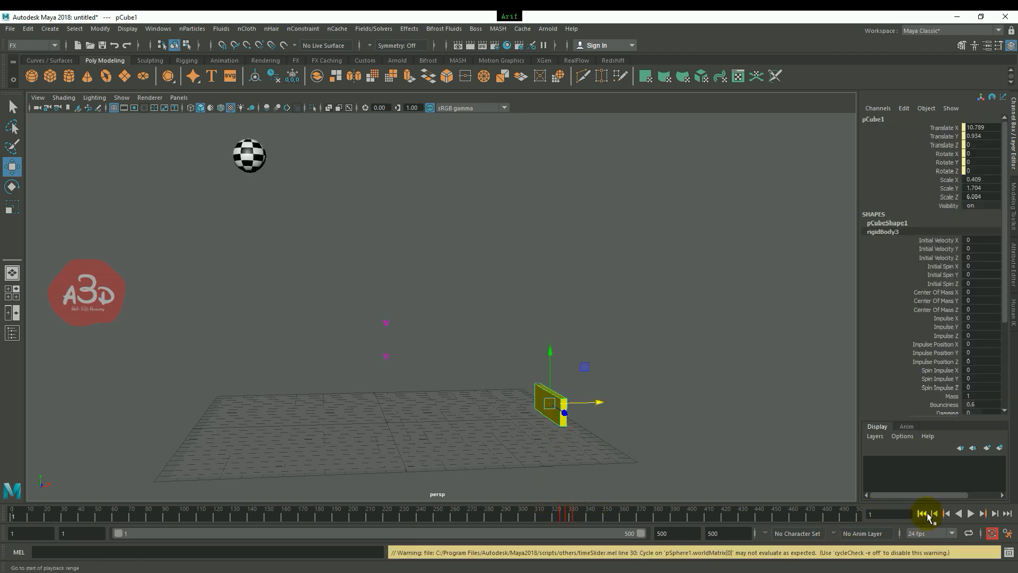
pyautogui.click(779, 381)
pyautogui.click(972, 514)
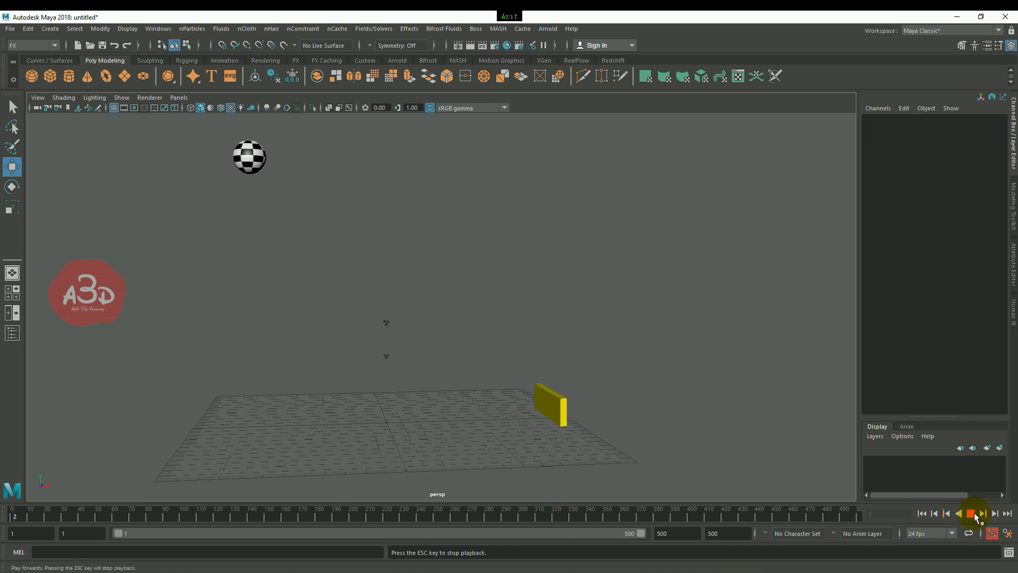